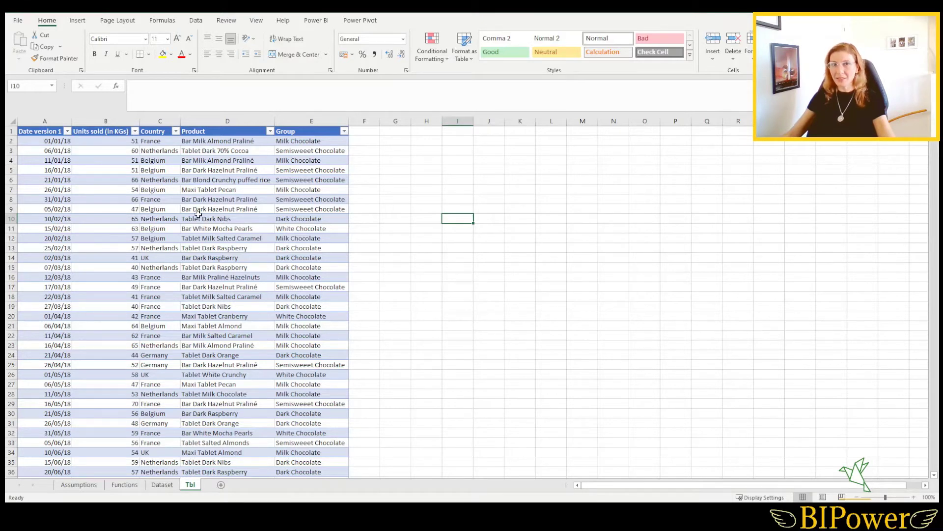
Step: Examine the date, units sold, country, product and group fields in row 3 of the Tbl sheet's sales table
click(44, 150)
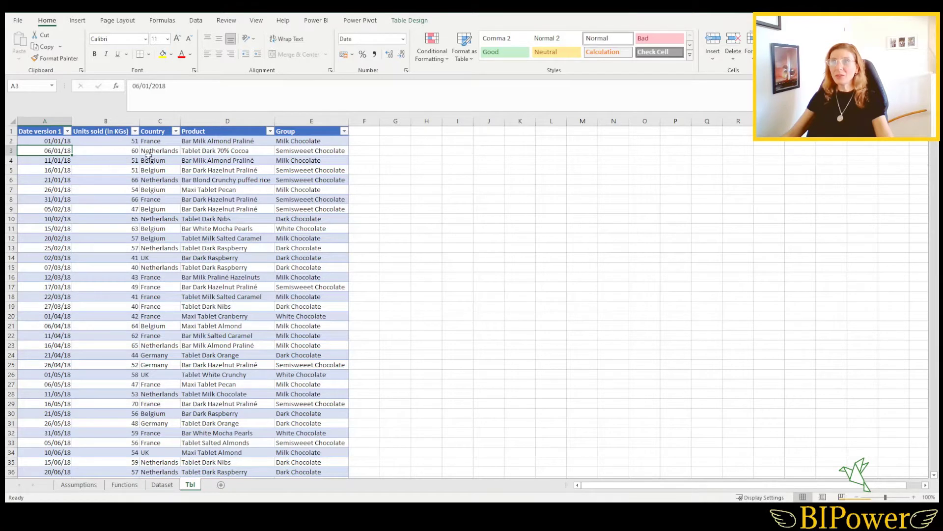
click(219, 151)
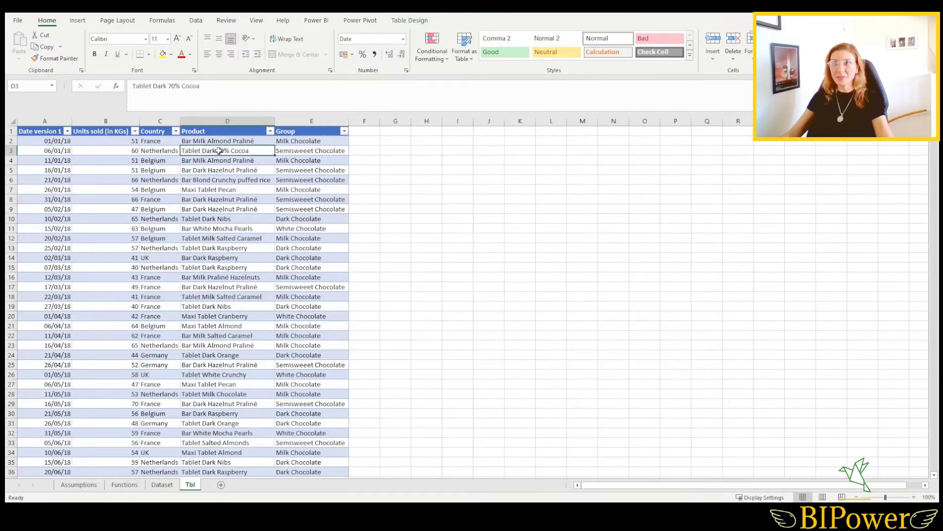
click(109, 149)
click(157, 151)
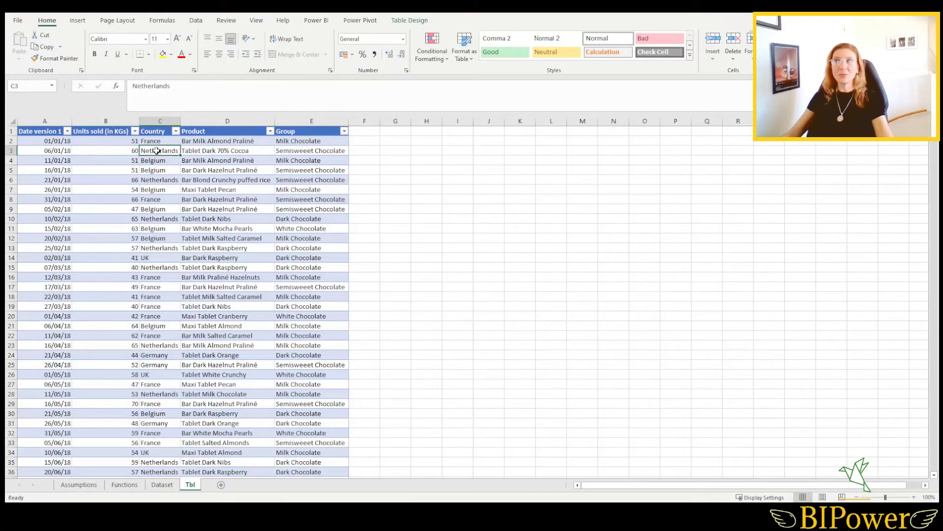
click(300, 151)
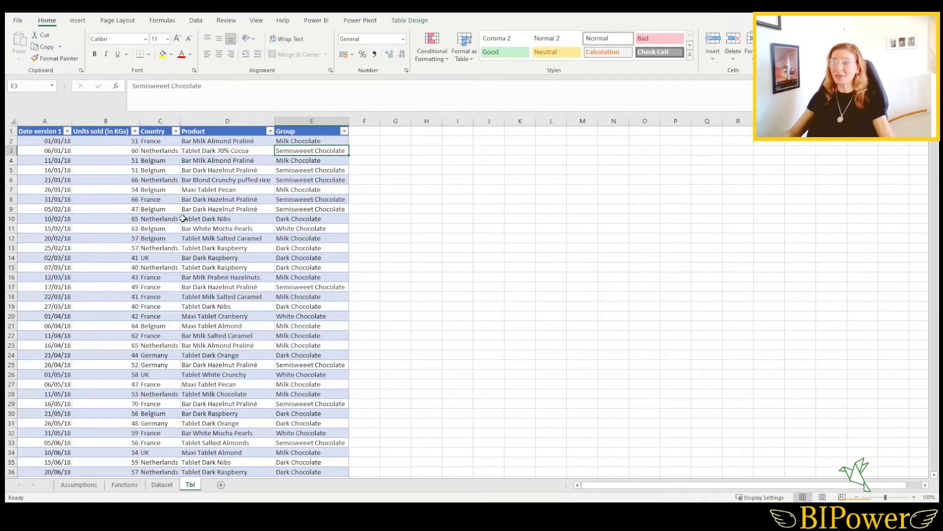
Step: Review the year, number of years, start date, end date and rows assumptions, and check the count of Tbl's Units sold column
click(79, 484)
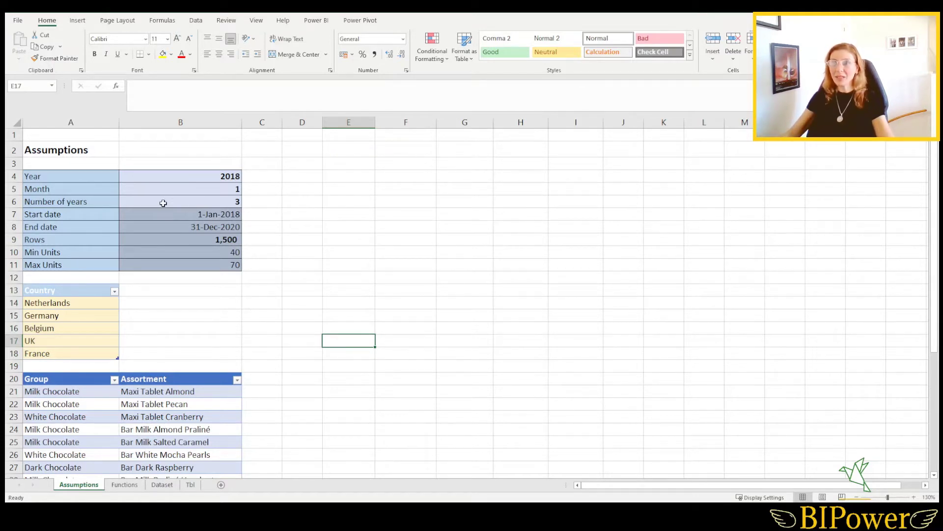
click(164, 178)
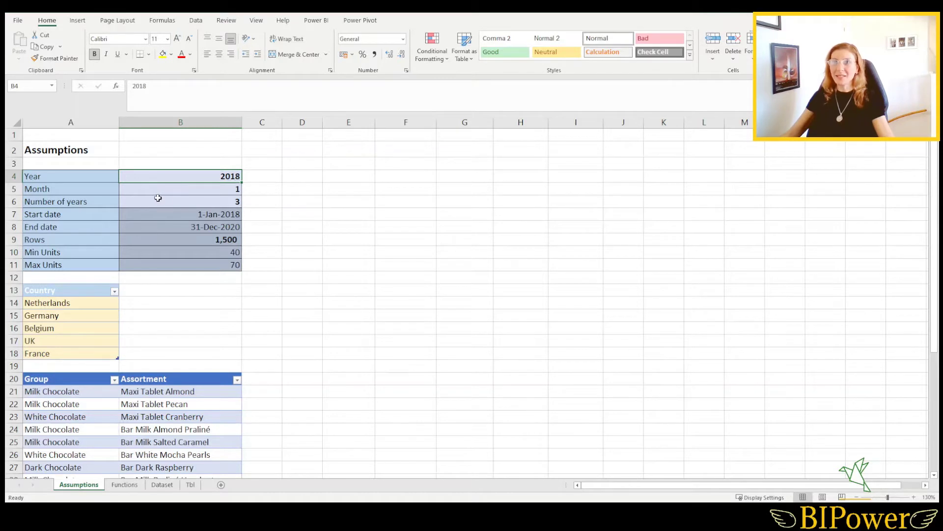
click(156, 198)
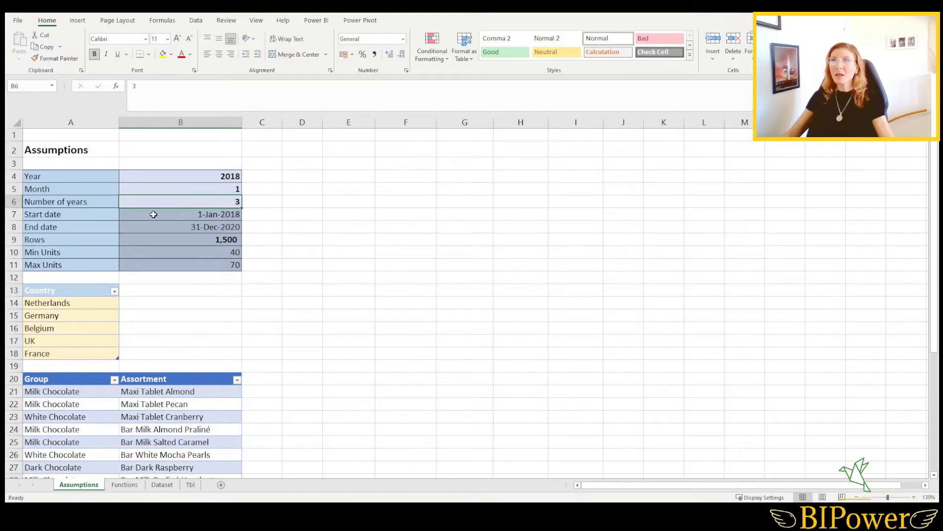
click(153, 215)
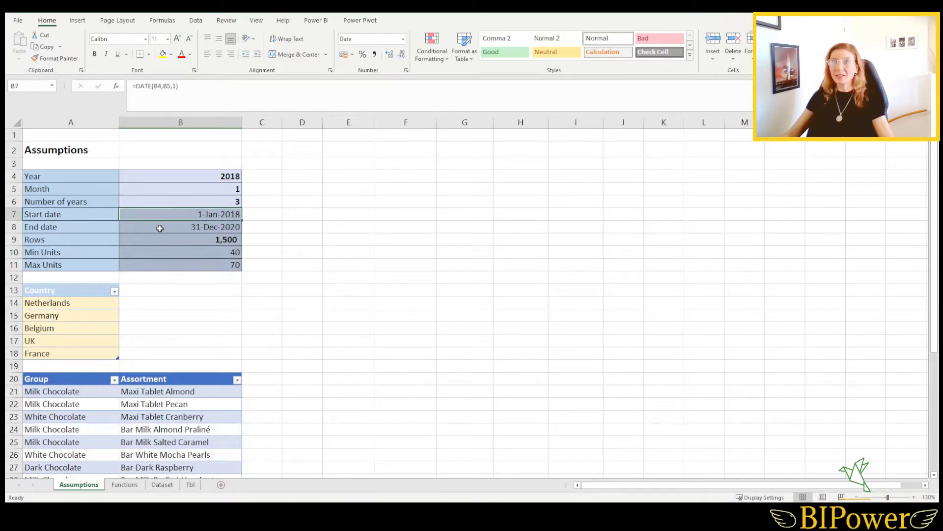
click(160, 228)
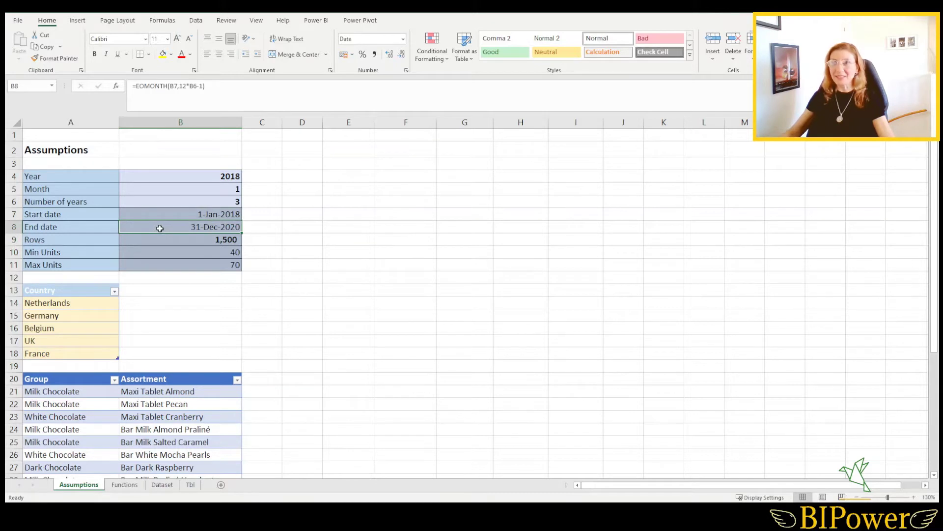
click(157, 239)
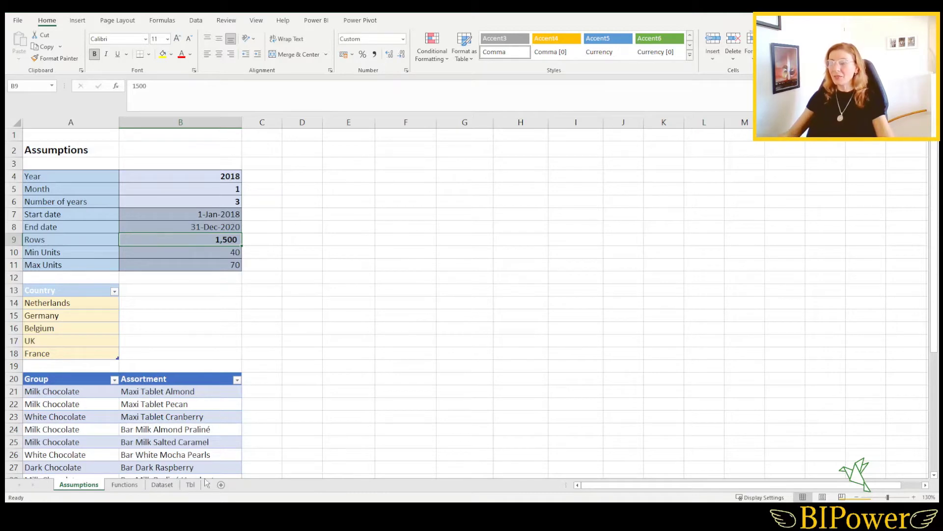
click(191, 485)
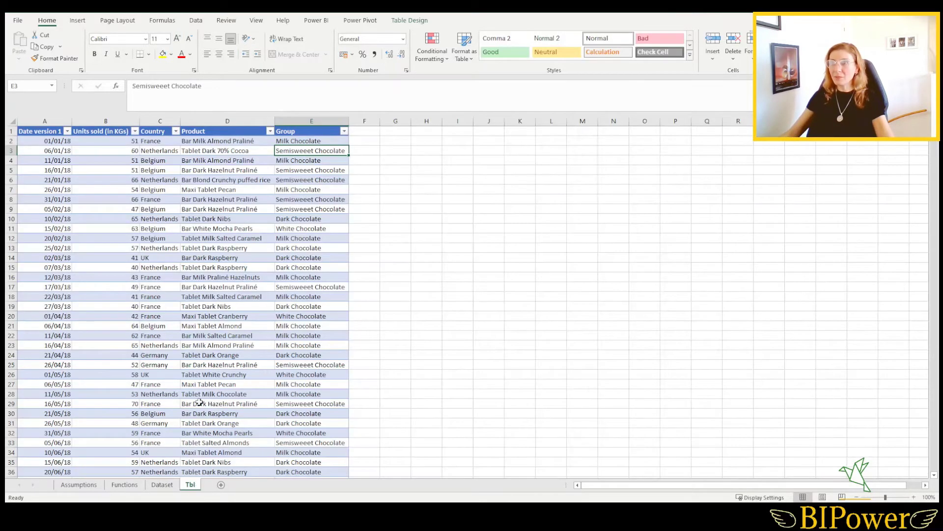
click(106, 121)
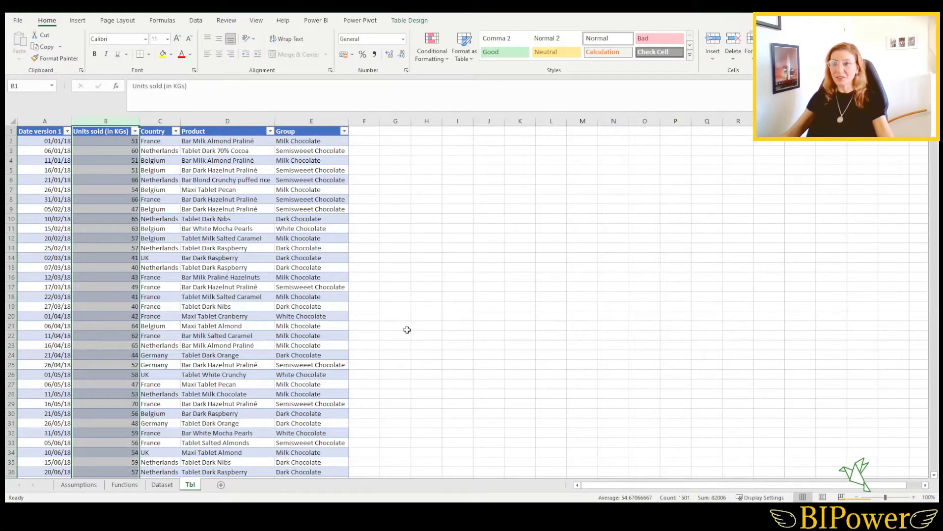
Step: Set the Rows value on the Assumptions sheet to 50
click(74, 486)
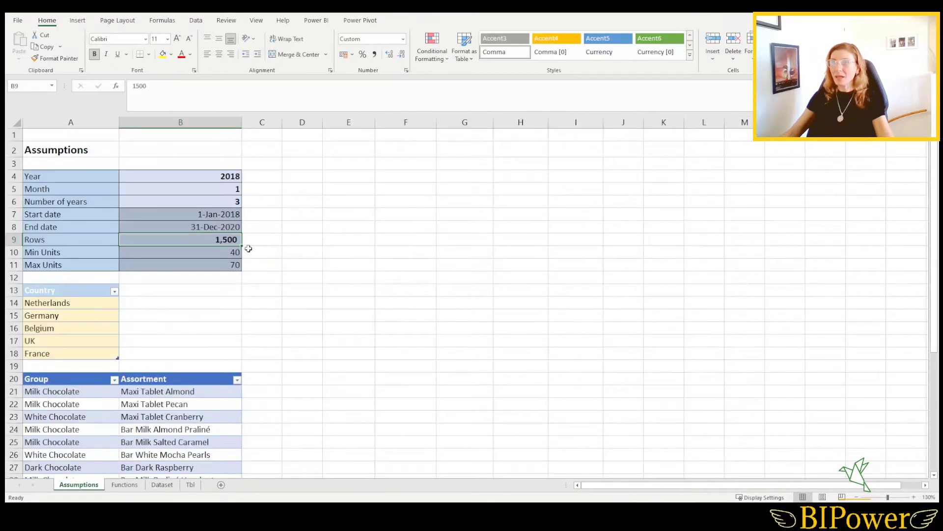
text(50)
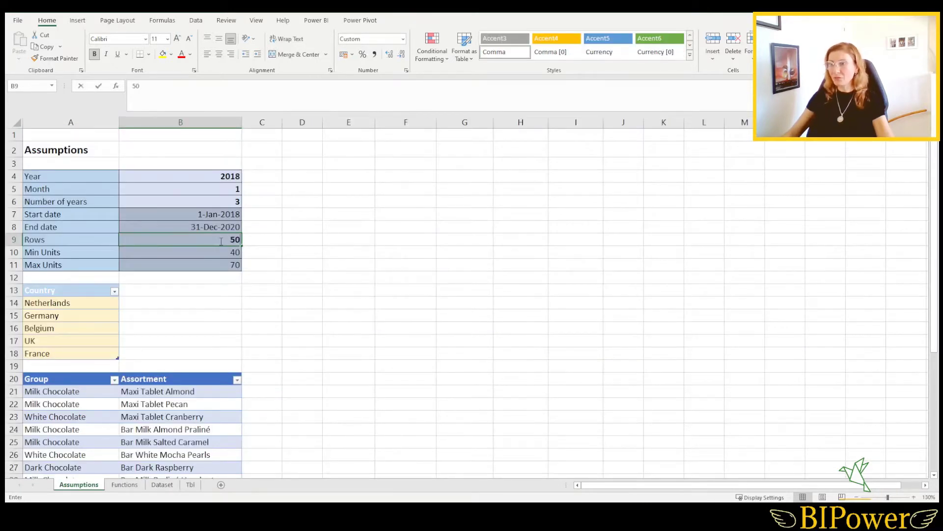
key(Return)
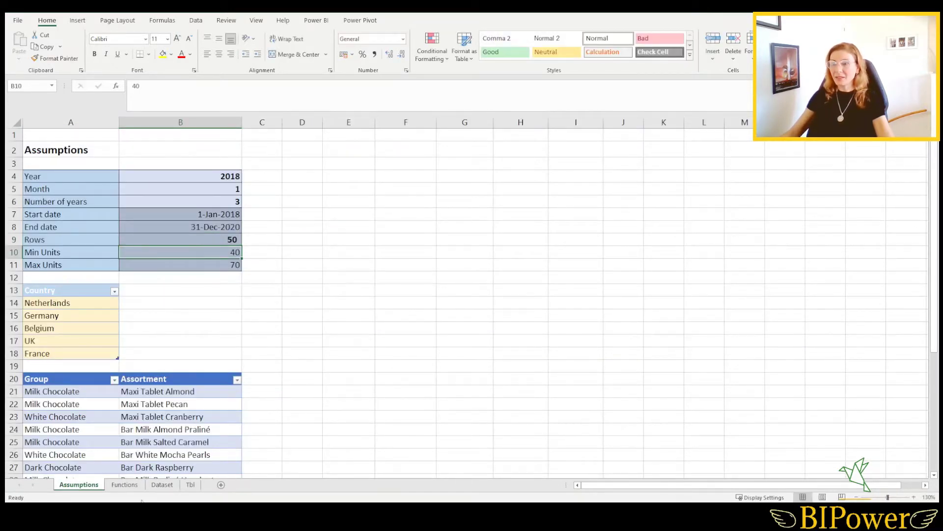
Step: Examine the regenerated data on the Dataset sheet down to where its generated rows end
click(162, 485)
click(265, 314)
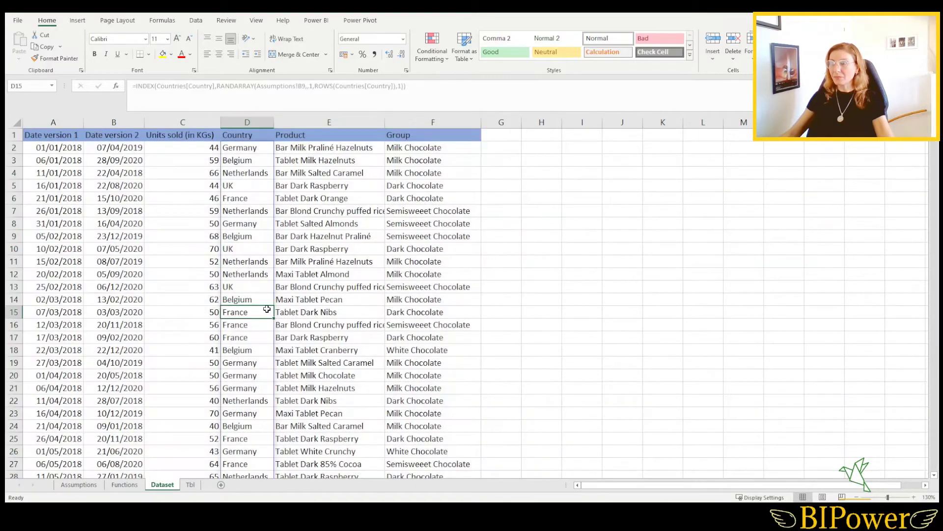
scroll(263, 317, down, 14)
scroll(262, 317, up, 4)
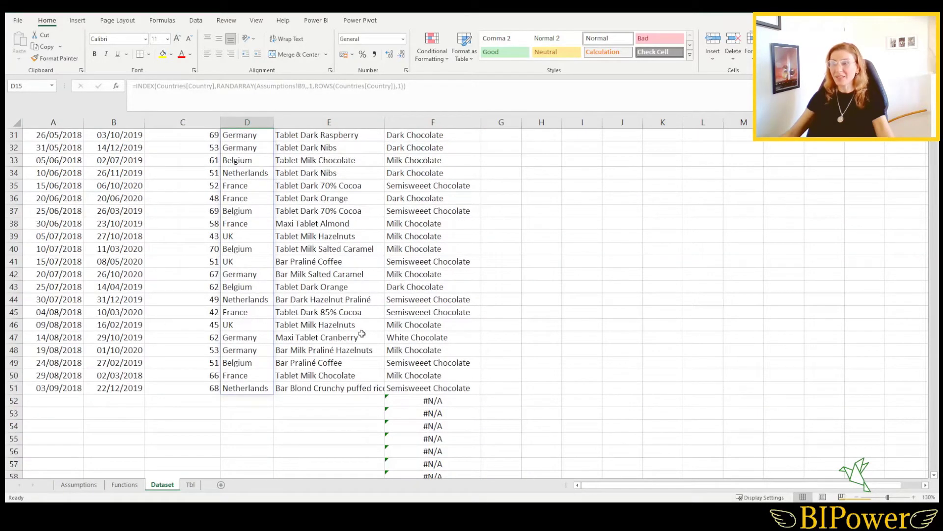
scroll(270, 281, up, 9)
scroll(271, 281, up, 1)
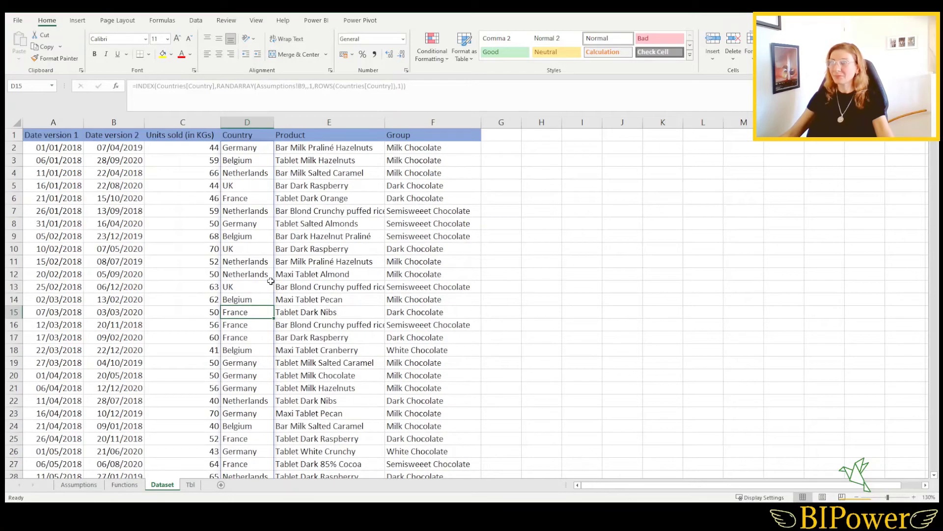
Step: Set the Rows value on the Assumptions sheet to 1500
click(80, 485)
click(215, 240)
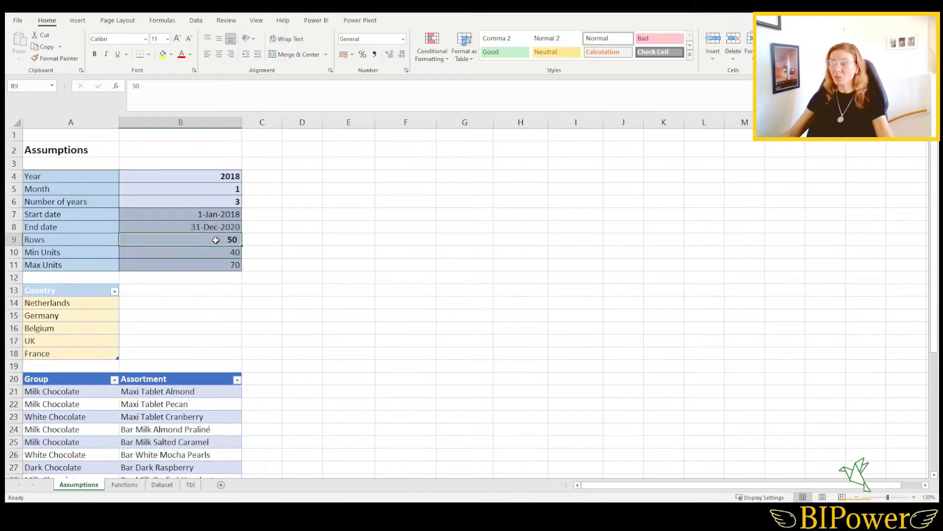
text(15000)
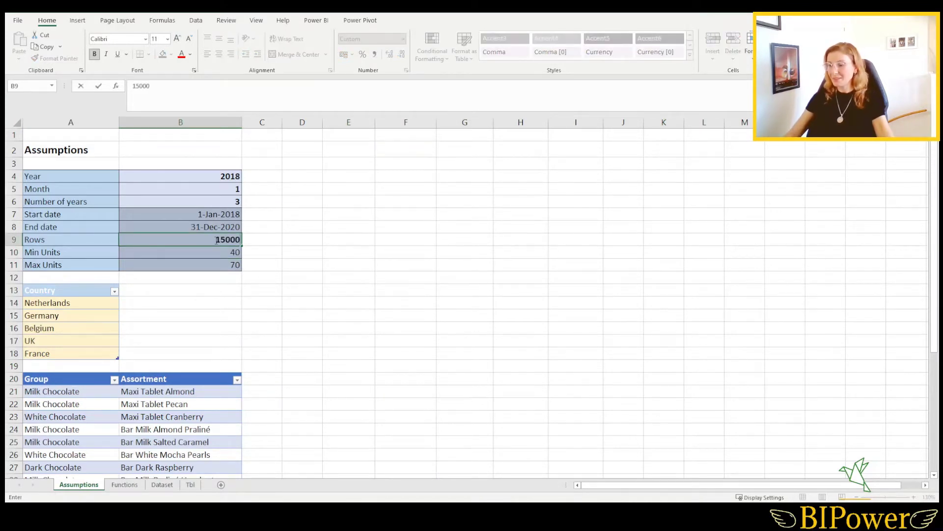
key(BackSpace)
key(Return)
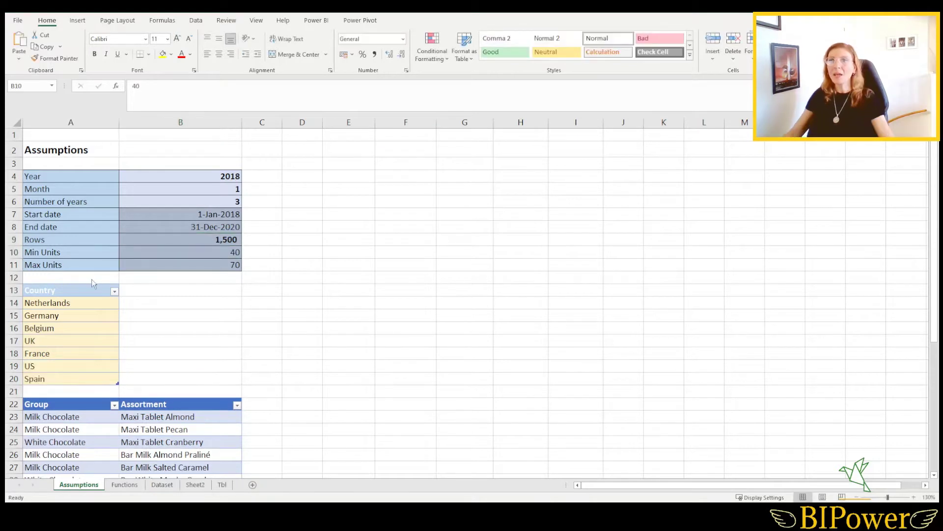
Step: Review the Min Units and Max Units assumptions and the Units sold formula on the Dataset sheet
click(187, 252)
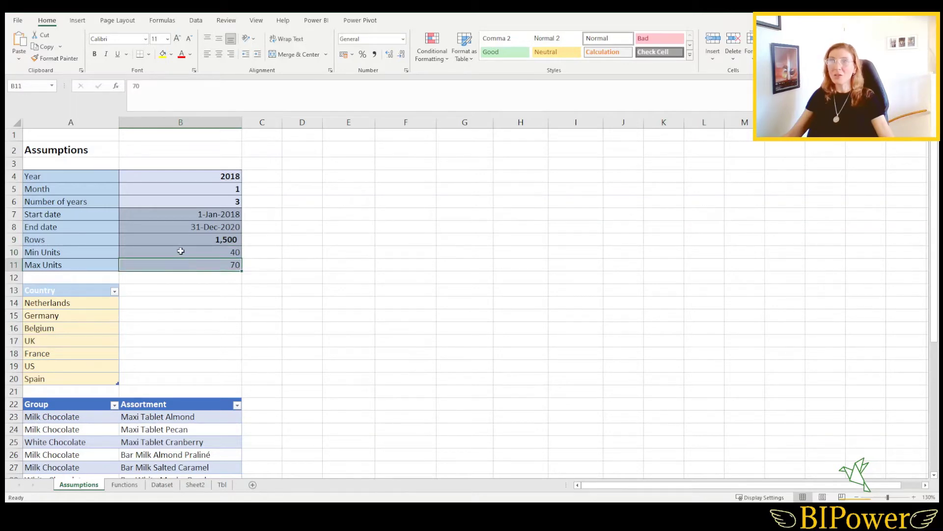
drag(180, 251, 181, 261)
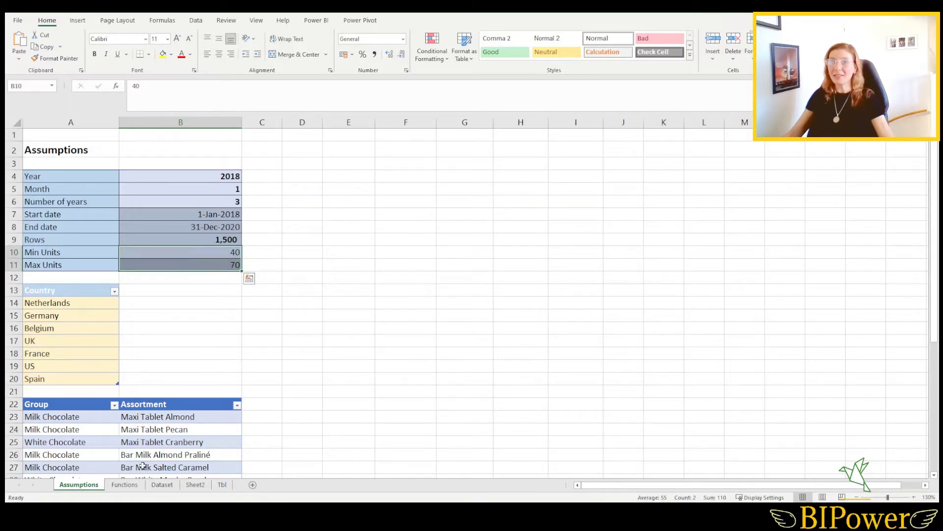
click(162, 484)
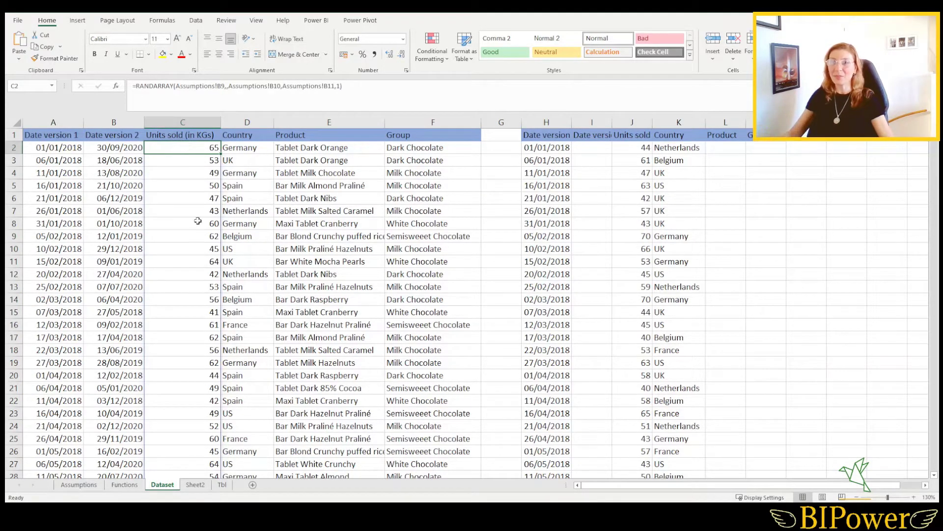
Step: Set Min Units on the Assumptions sheet to 50 and check the Units sold column on the Dataset sheet
click(79, 485)
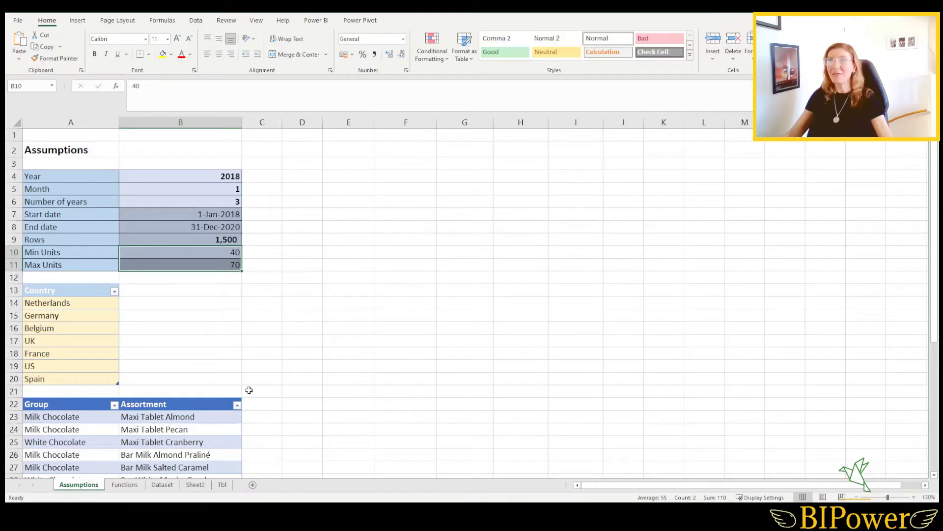
click(208, 256)
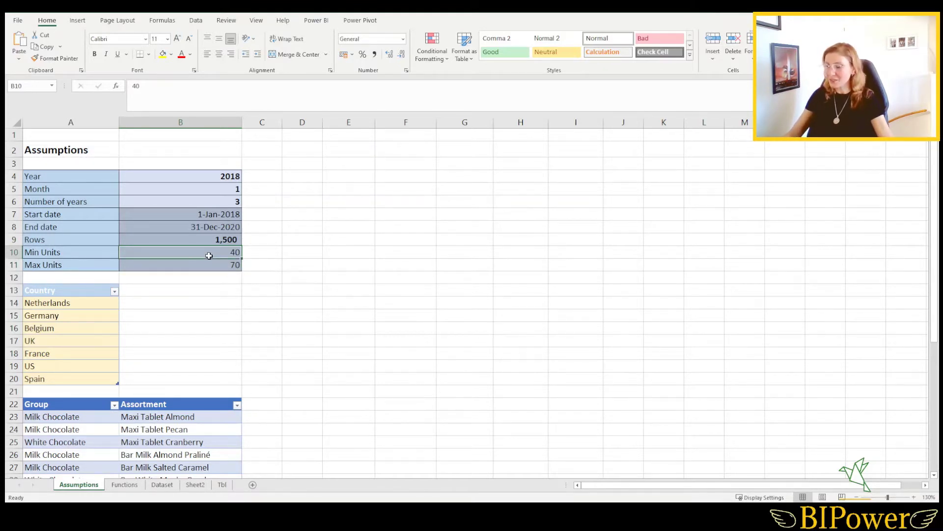
text(50)
key(Return)
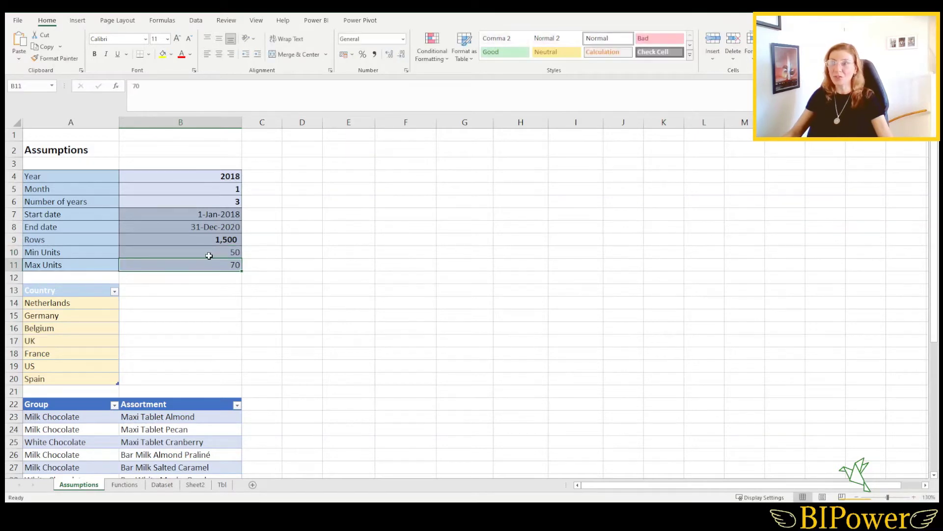
click(162, 484)
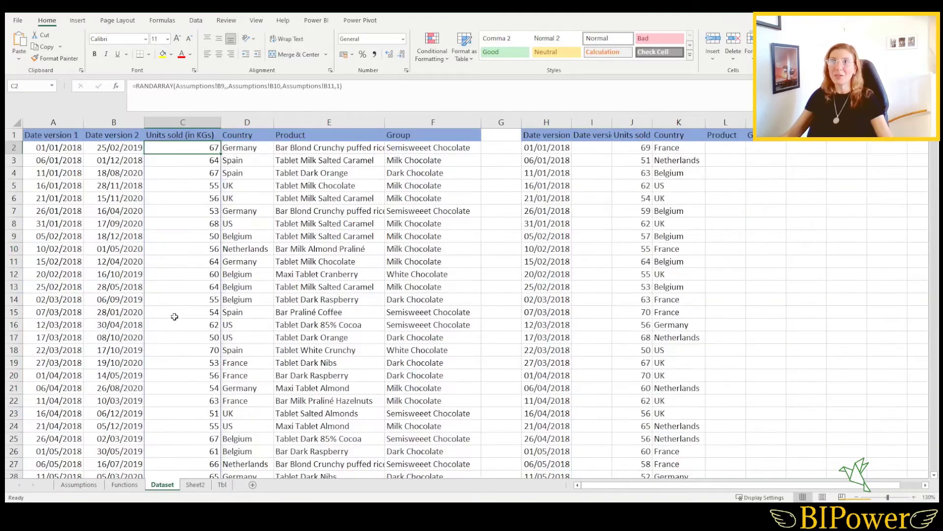
Step: Review the entries of the Country table on the Assumptions sheet, from Netherlands to France
click(69, 485)
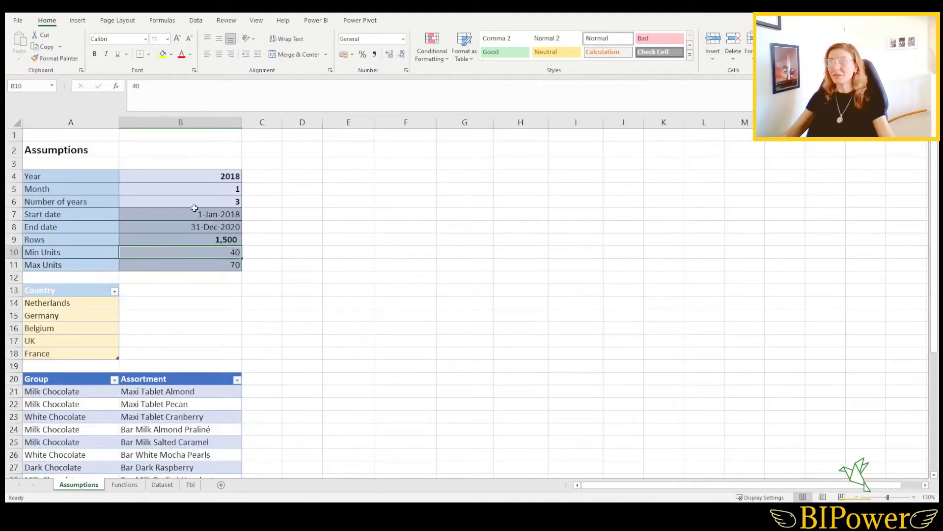
click(157, 339)
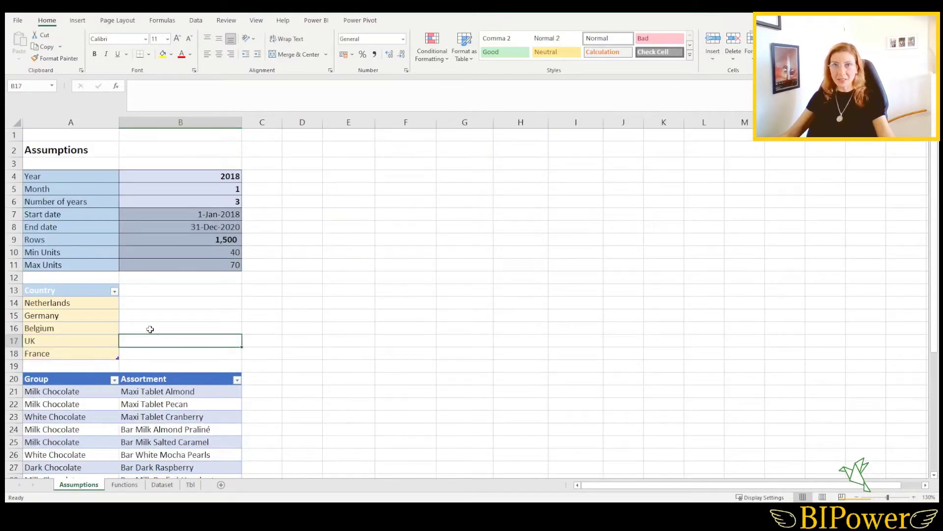
scroll(150, 329, down, 1)
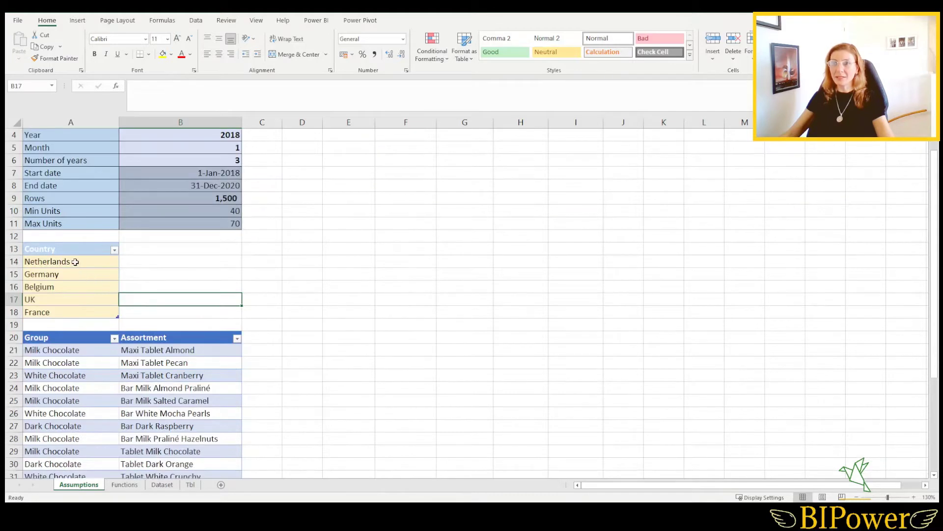
drag(75, 262, 65, 302)
drag(64, 311, 64, 310)
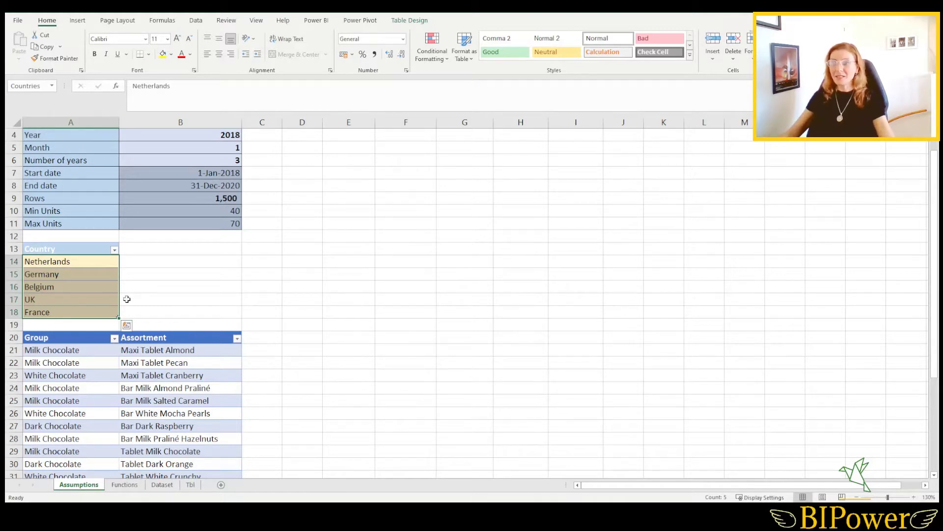
Step: Examine the Assortment products from Maxi Tablet Almond to Tablet Salted Almonds and the Group column beside them
scroll(169, 348, down, 2)
scroll(170, 347, down, 2)
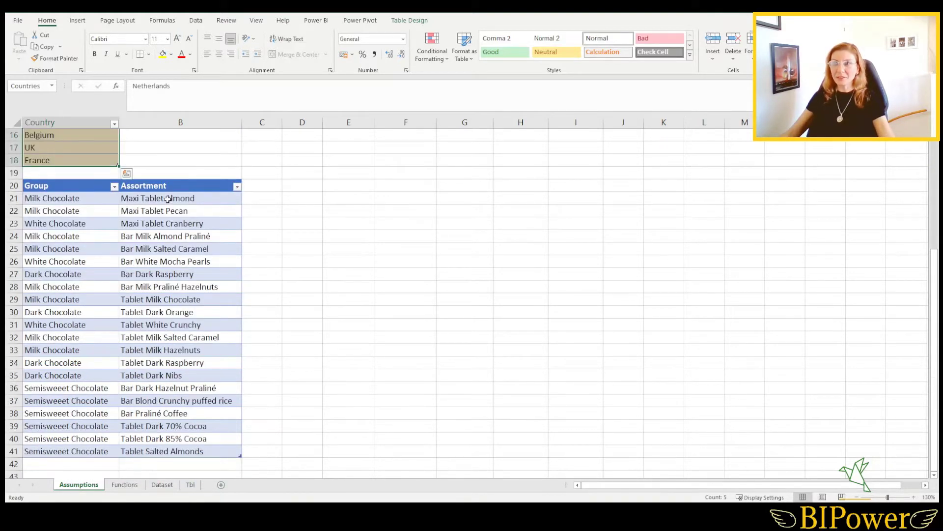
drag(167, 198, 162, 450)
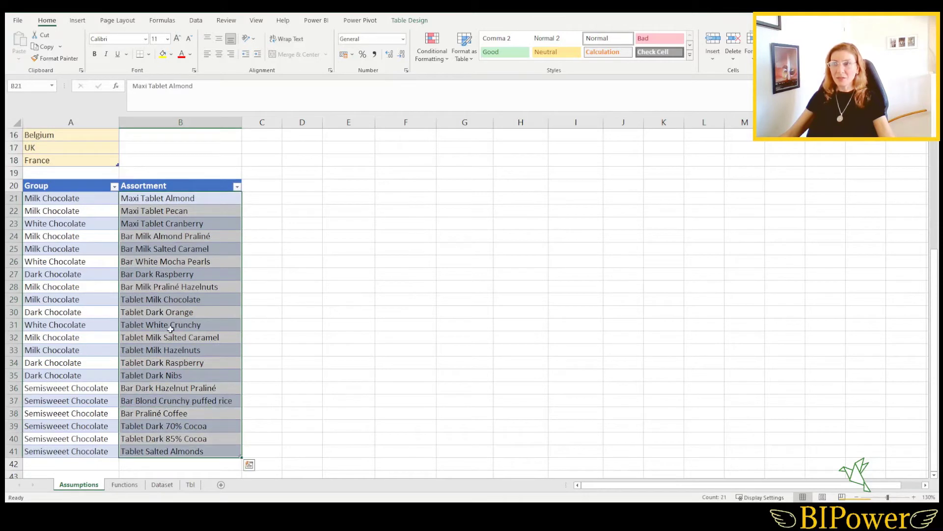
click(70, 199)
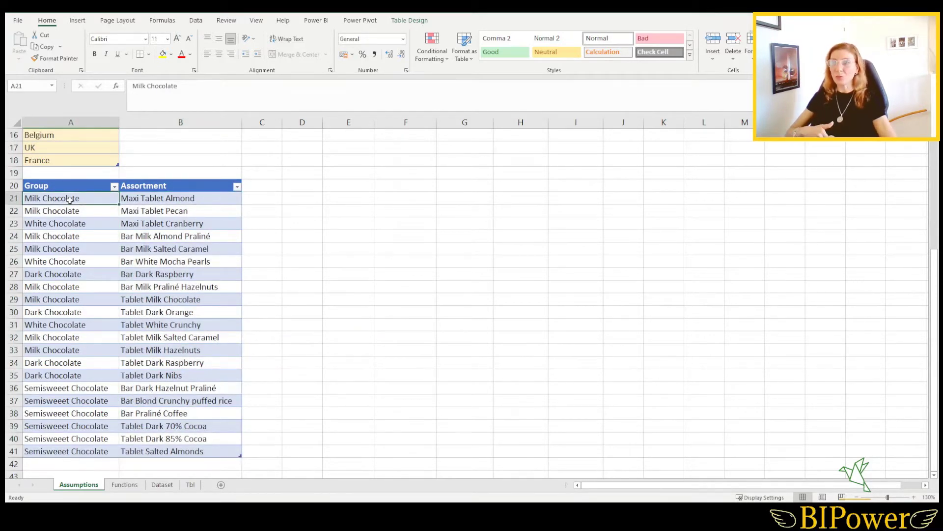
Step: Review the list of functions and their syntax on the Functions sheet, from SEQUENCE to XLOOKUP
scroll(73, 206, up, 5)
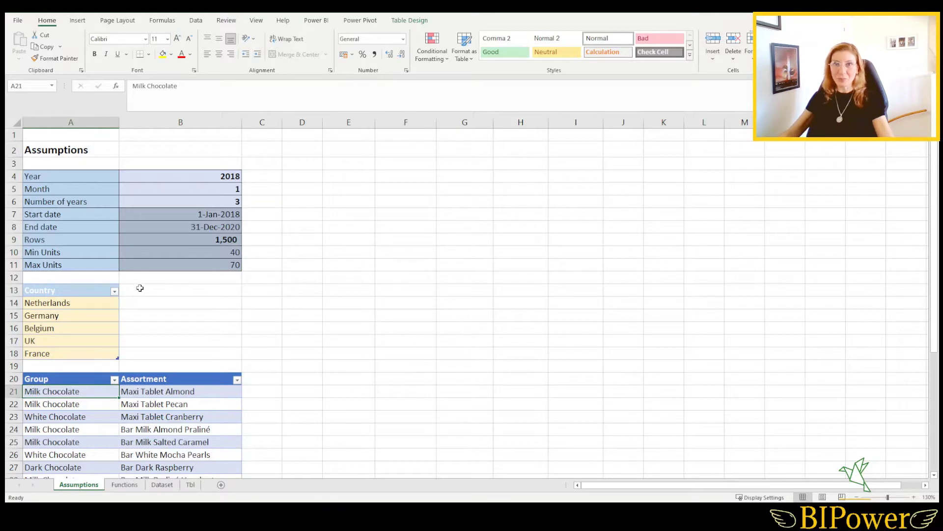
click(125, 484)
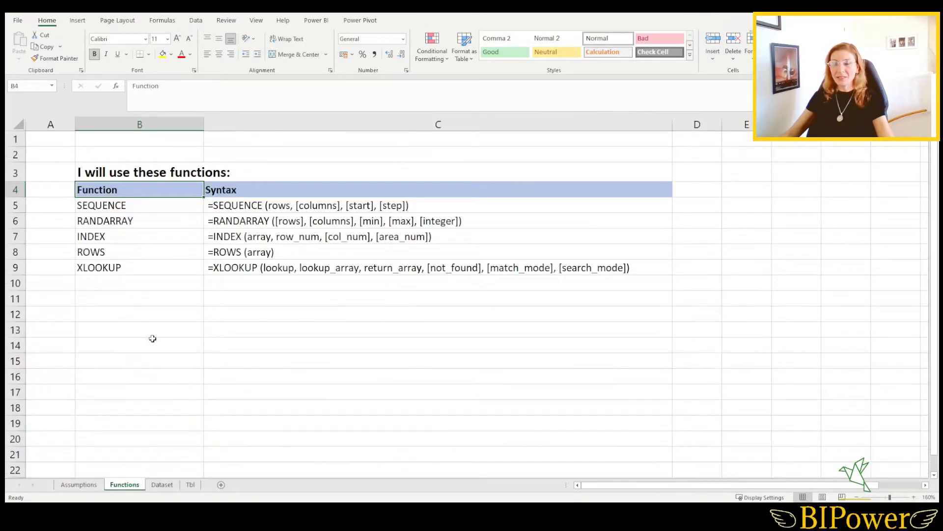
click(154, 301)
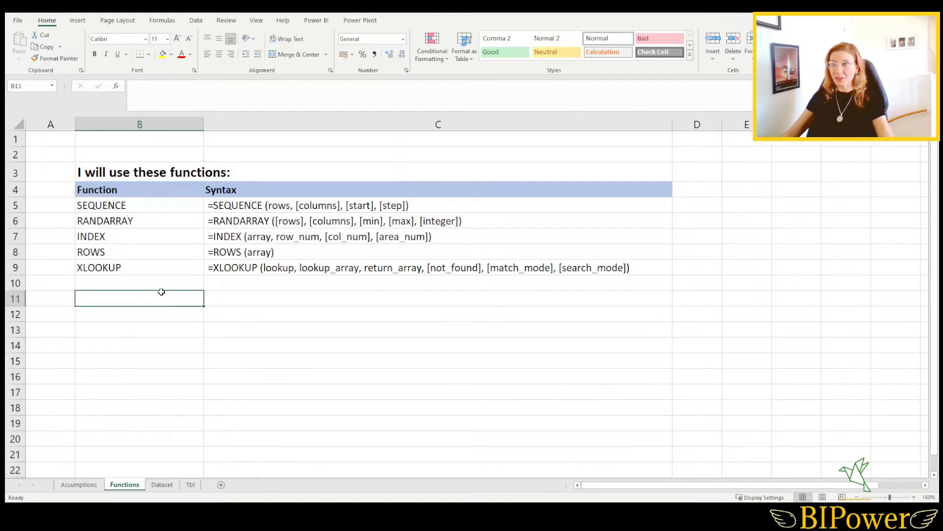
click(141, 203)
drag(140, 203, 139, 265)
click(132, 296)
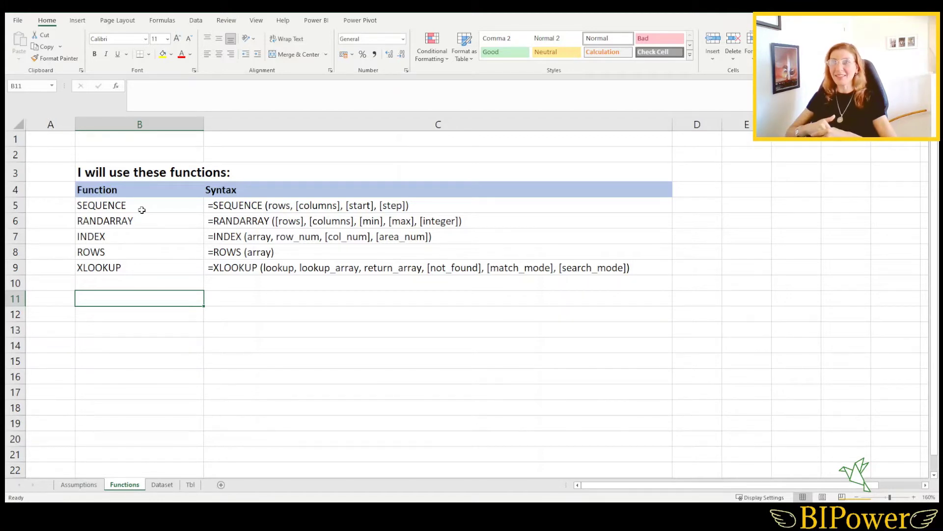
click(113, 266)
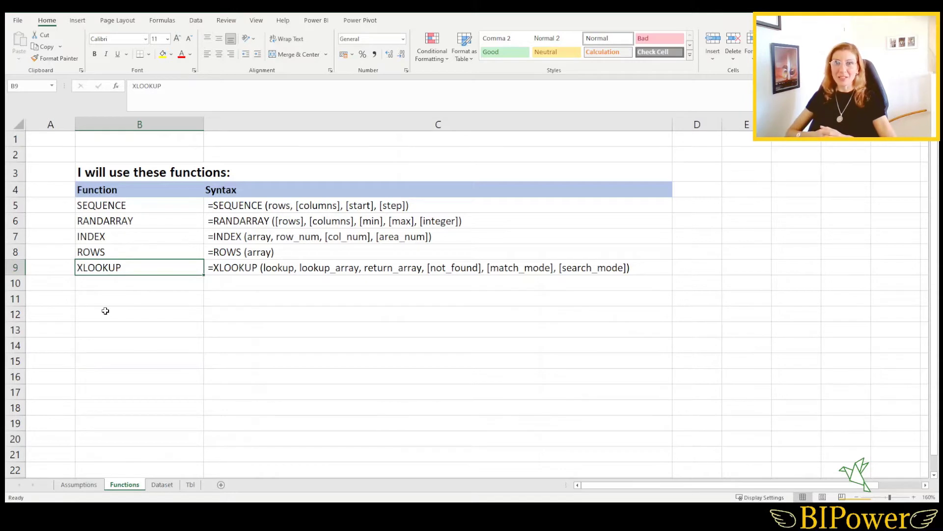
click(156, 218)
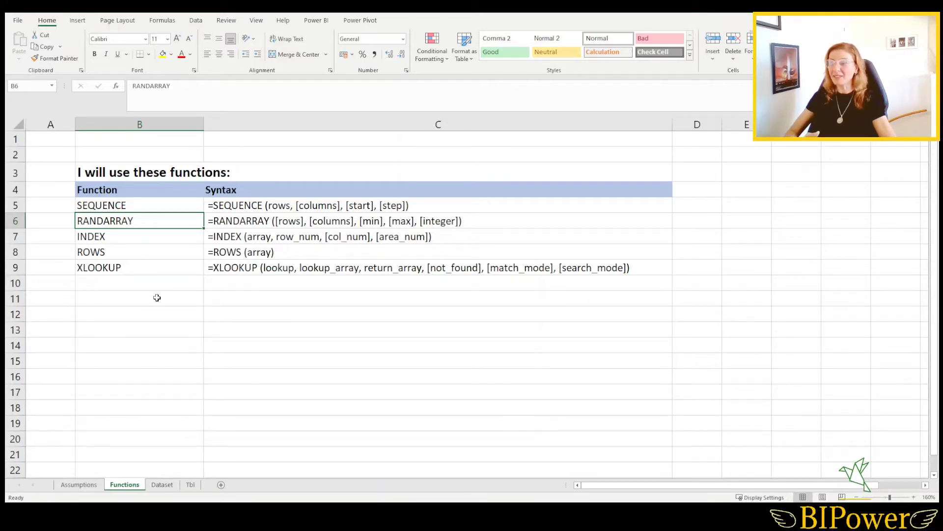
Step: Examine the SEQUENCE formula behind the Date version 1 column on the Dataset sheet
click(165, 485)
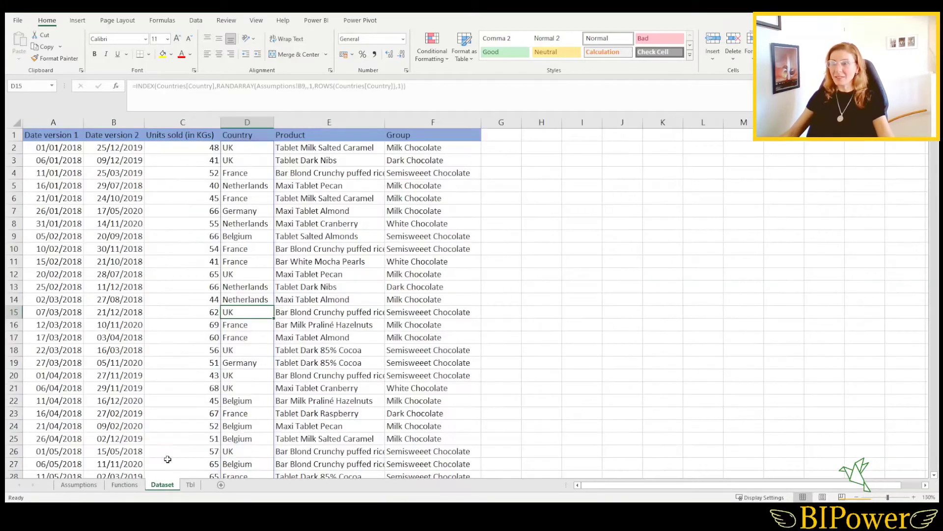
click(61, 148)
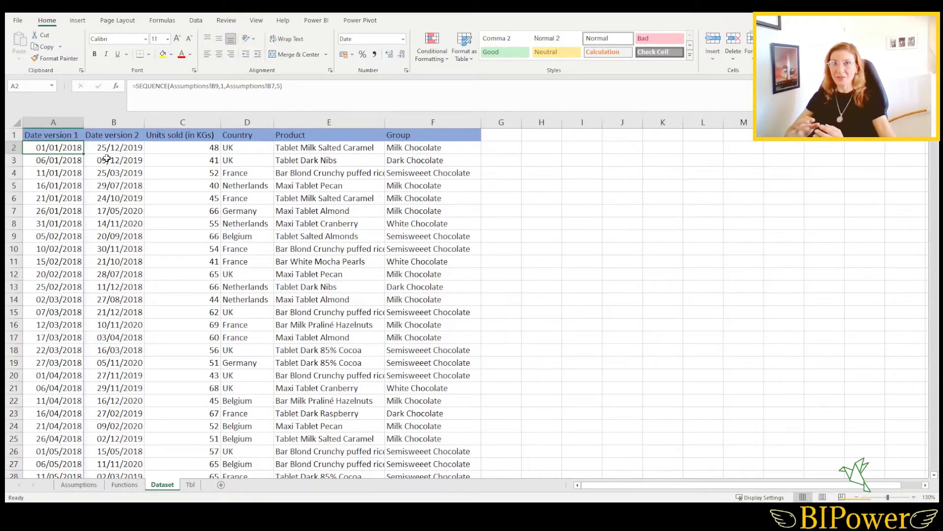
click(40, 160)
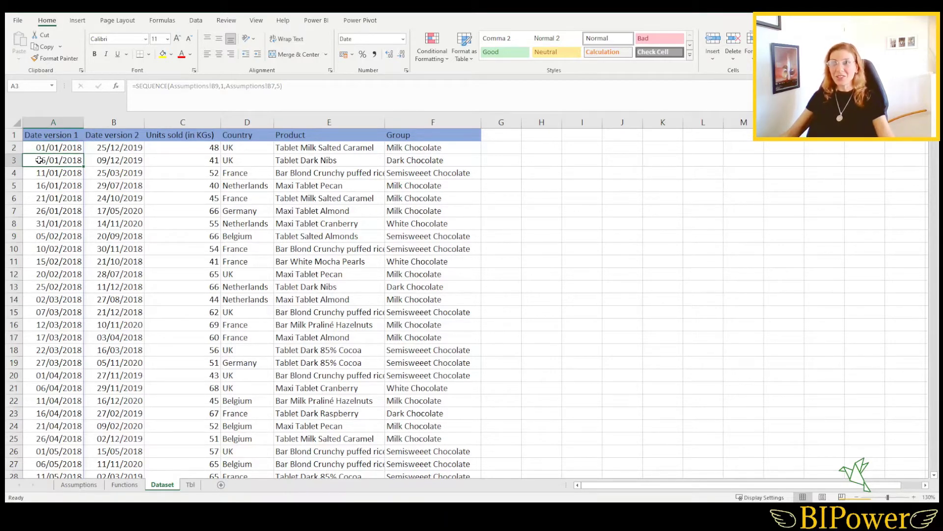
click(38, 183)
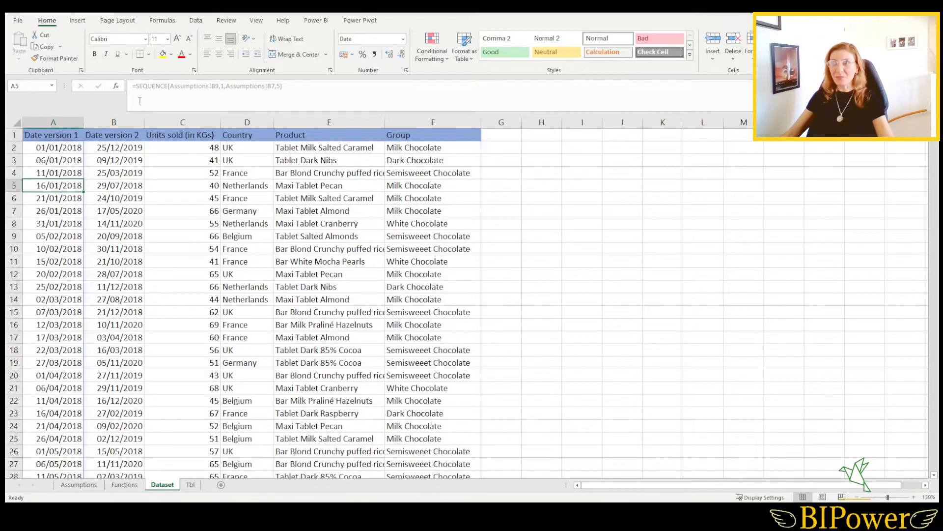
click(37, 148)
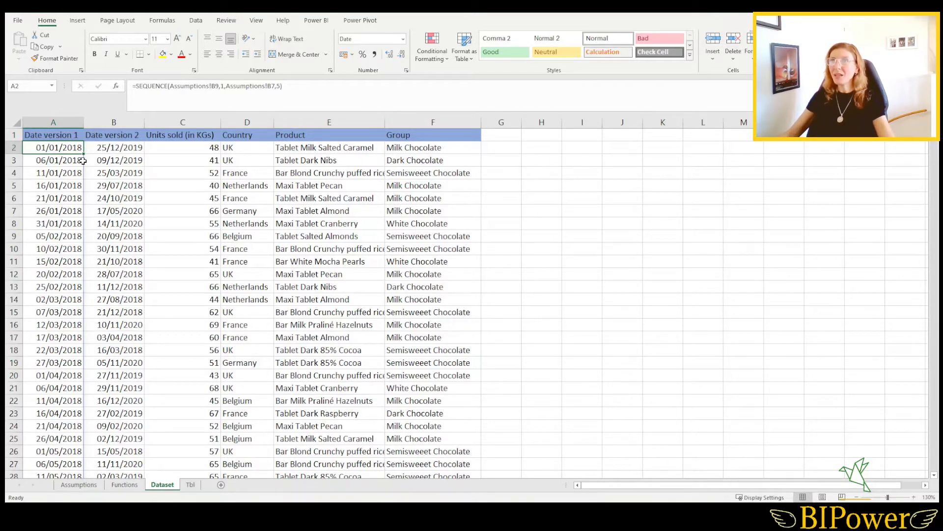
Step: Compare the RANDARRAY formula of Date version 2 with the SEQUENCE formula of Date version 1
click(112, 152)
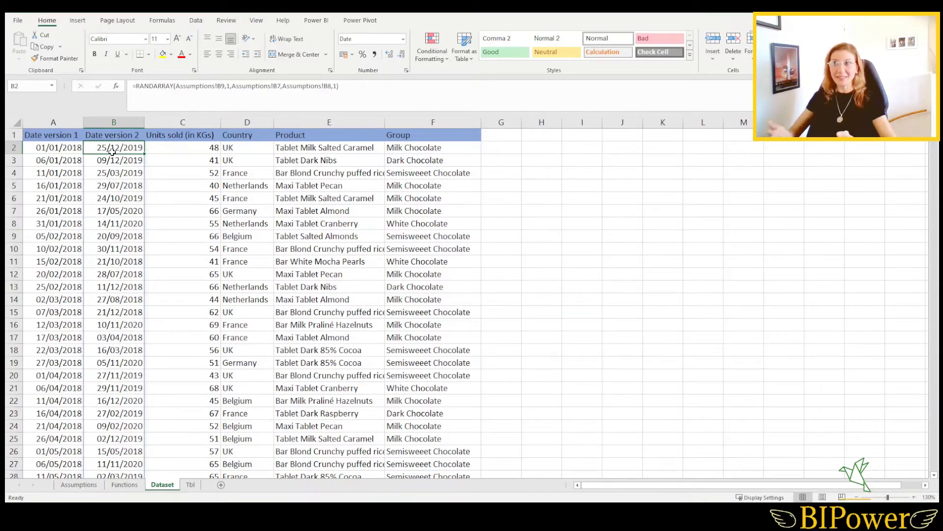
click(56, 146)
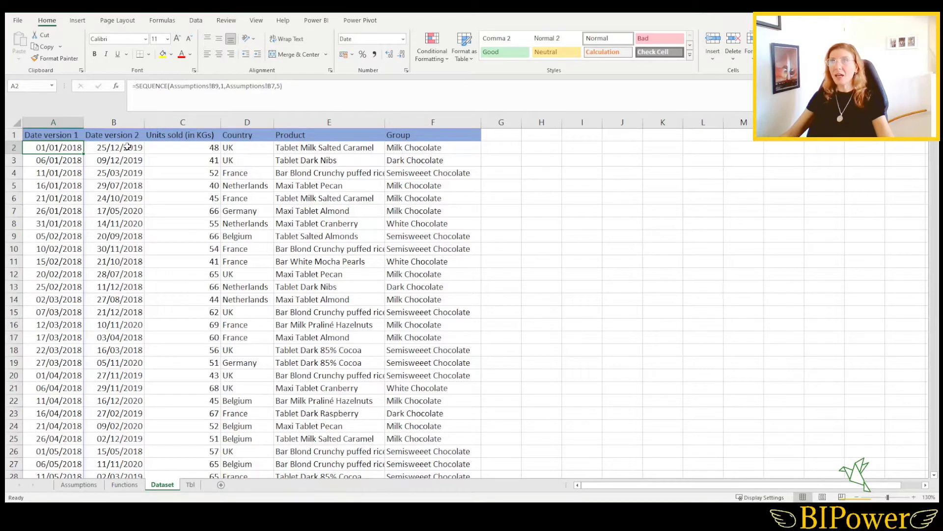
key(Right)
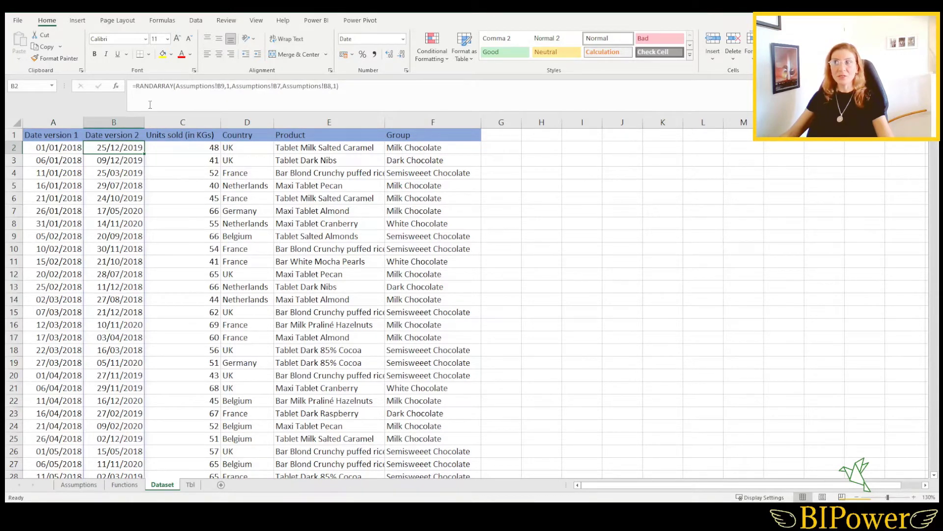
click(43, 148)
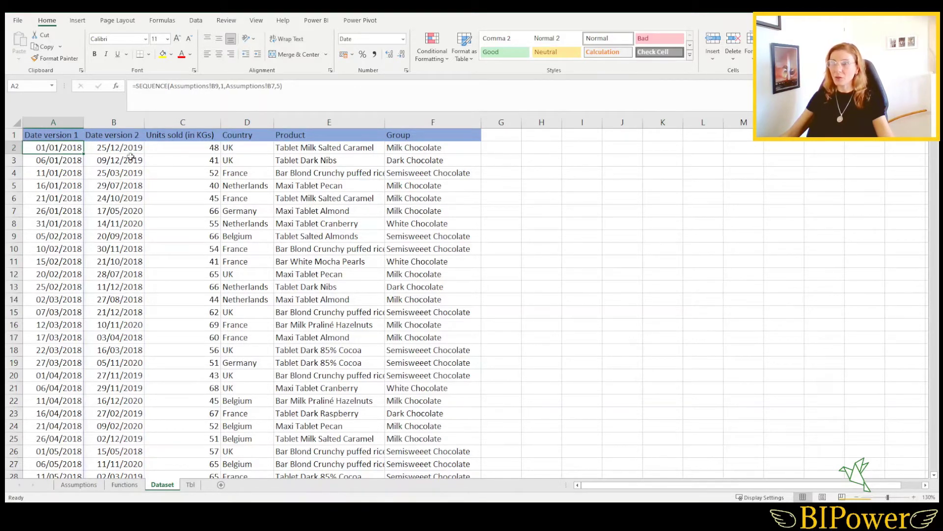
Step: Copy the header row from Date version 1 to Group (A1:F1) into the empty area starting at H1
drag(68, 133, 397, 135)
key(ctrl+c)
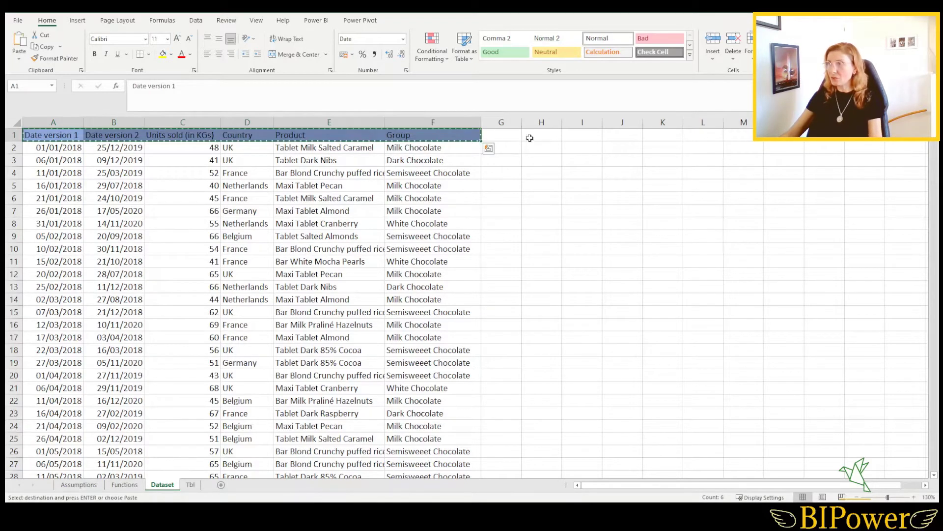
click(538, 138)
key(ctrl+v)
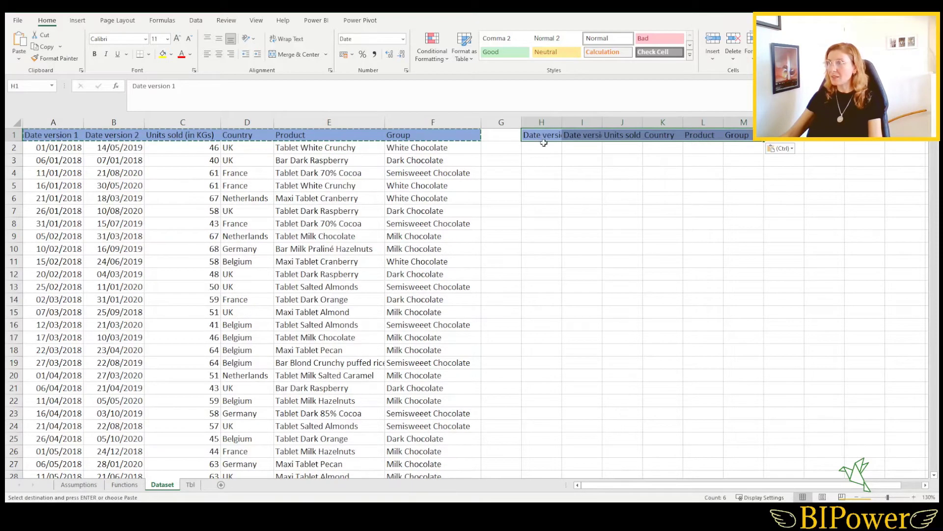
click(538, 148)
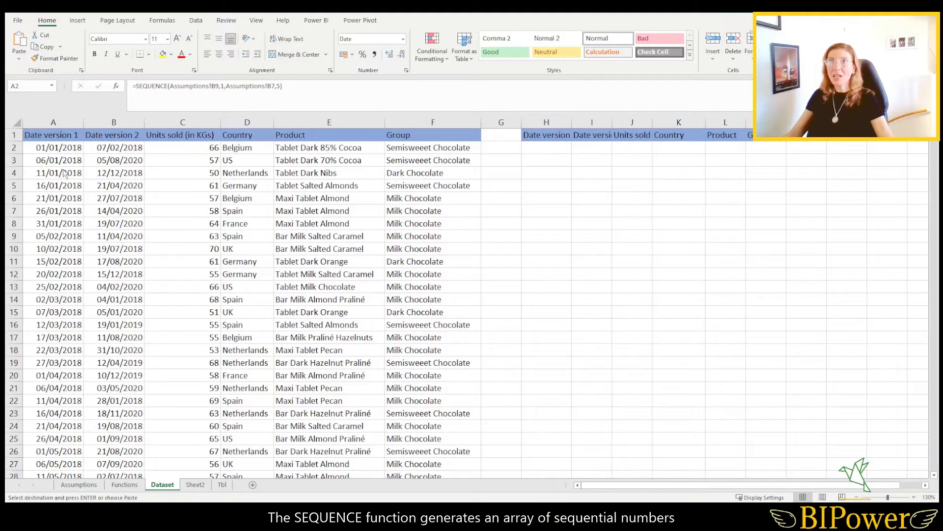
Step: Check the Date version 1 and Date version 2 formulas in A2 and B2 again
click(53, 148)
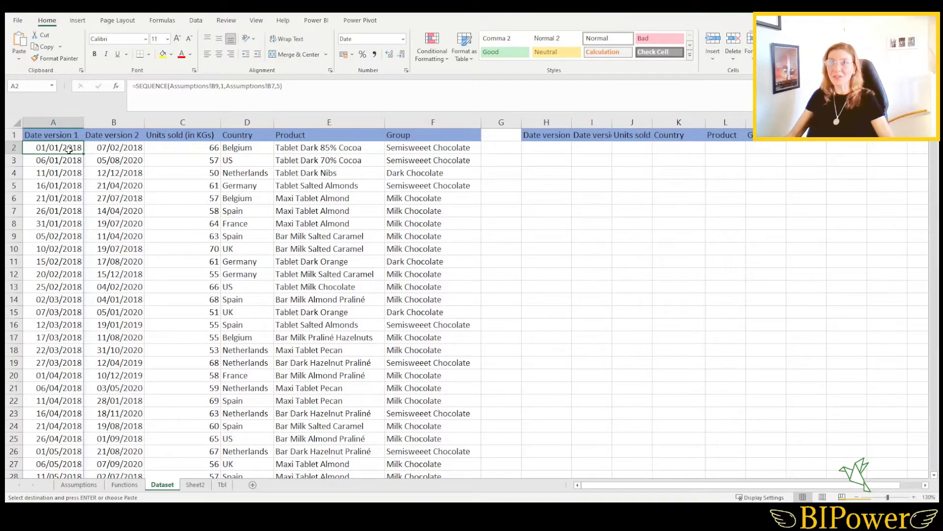
click(105, 150)
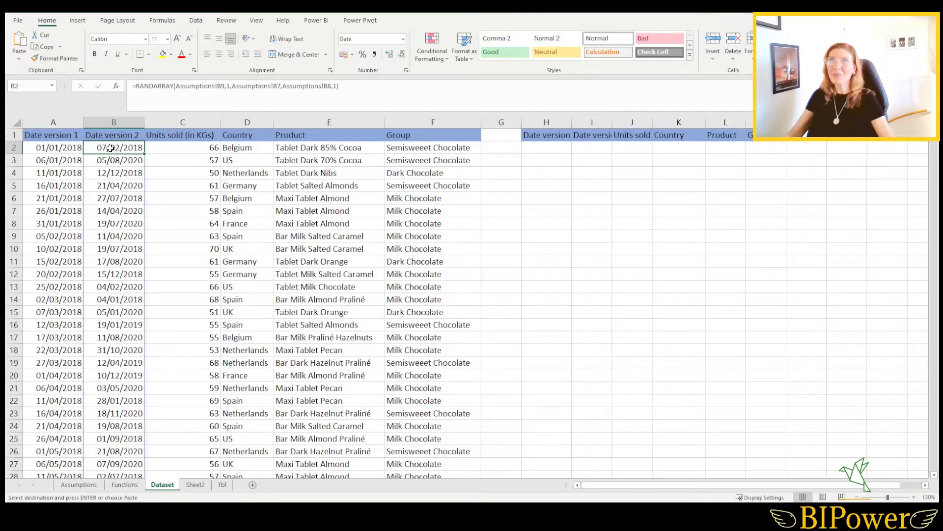
click(67, 149)
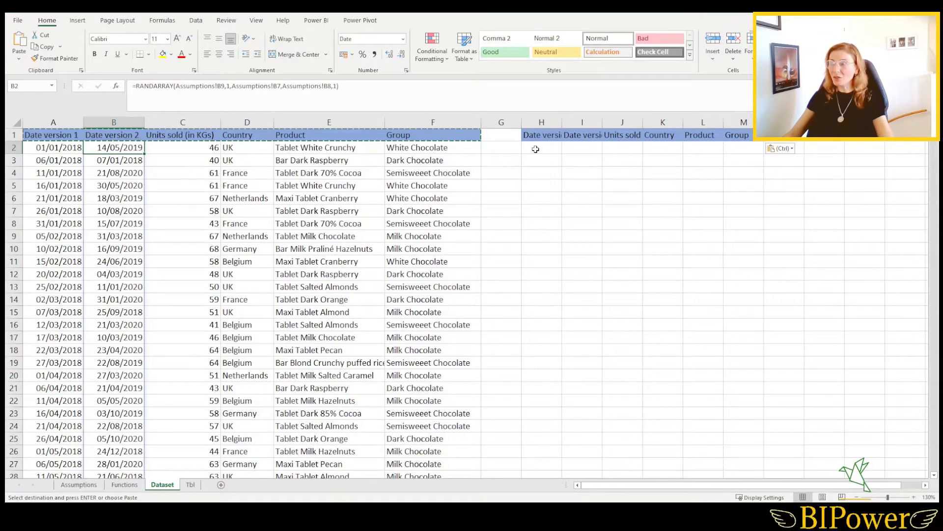
Step: Begin a SEQUENCE formula in H2 of the Dataset sheet, using the Rows assumption (Assumptions!B9) as its rows argument
click(535, 149)
text(=)
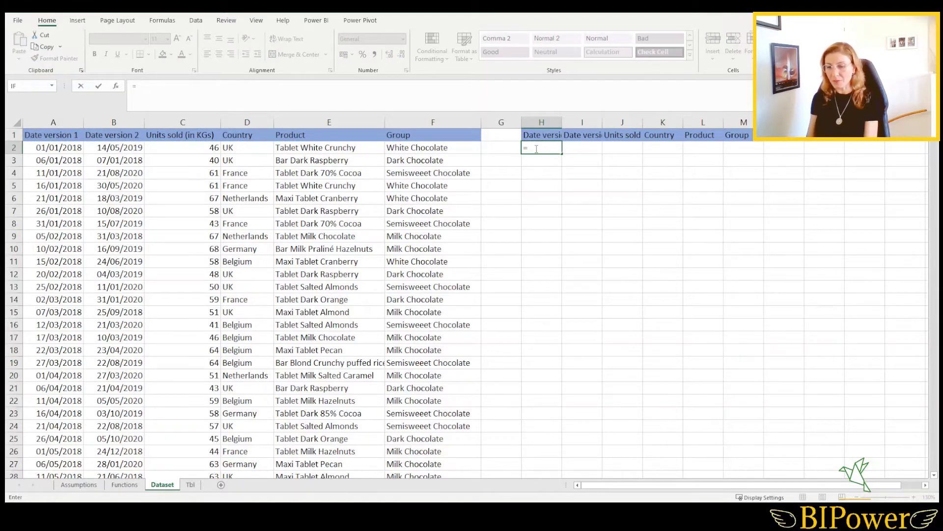
text(sequ)
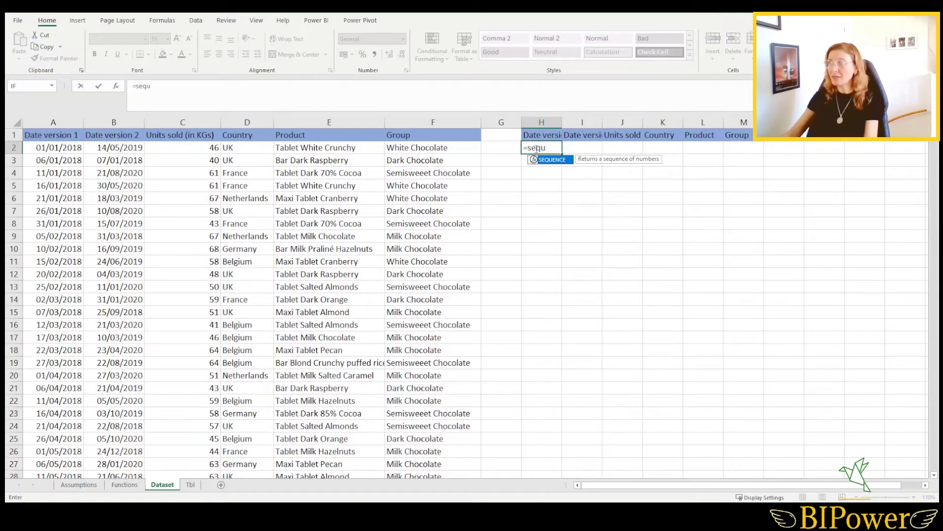
double_click(553, 159)
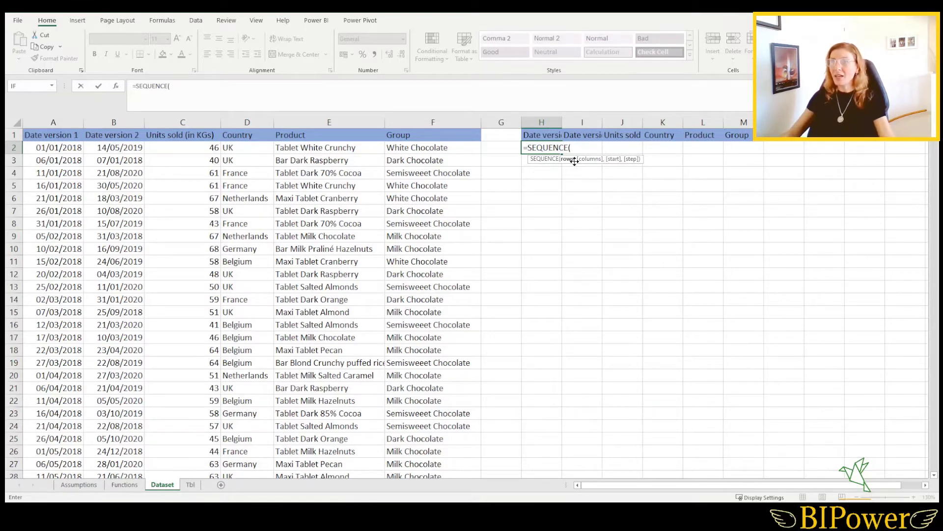
click(81, 486)
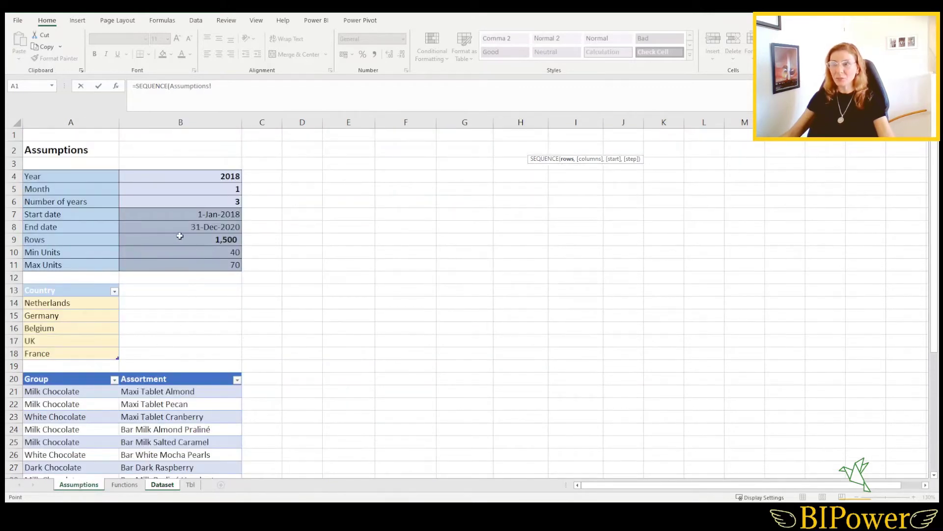
click(175, 238)
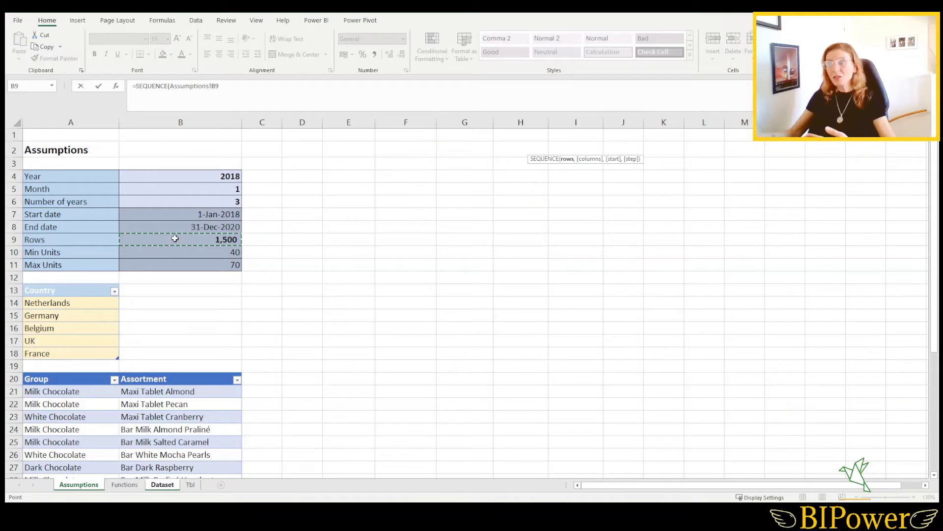
click(231, 86)
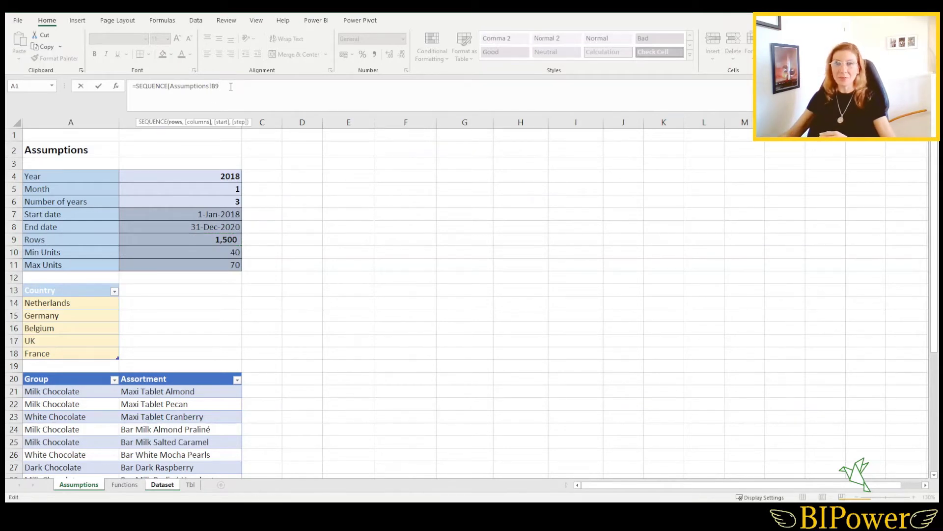
Step: Complete the SEQUENCE formula with the columns argument omitted, Assumptions!B7 as start and 5 as step, and select H2
text(,)
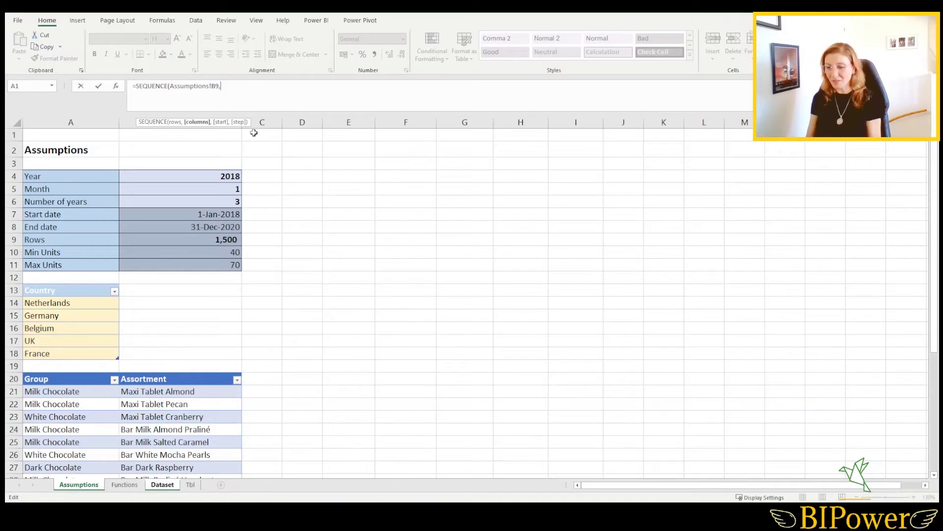
text(,)
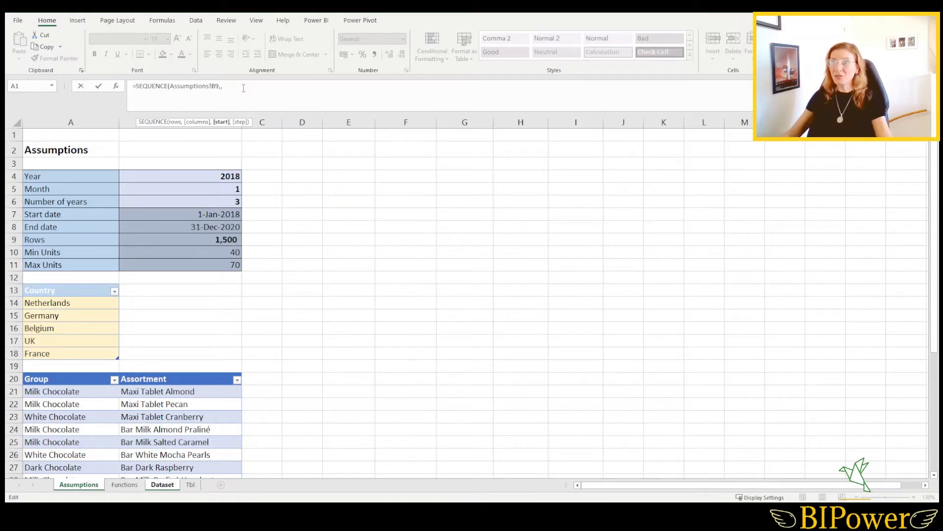
click(178, 213)
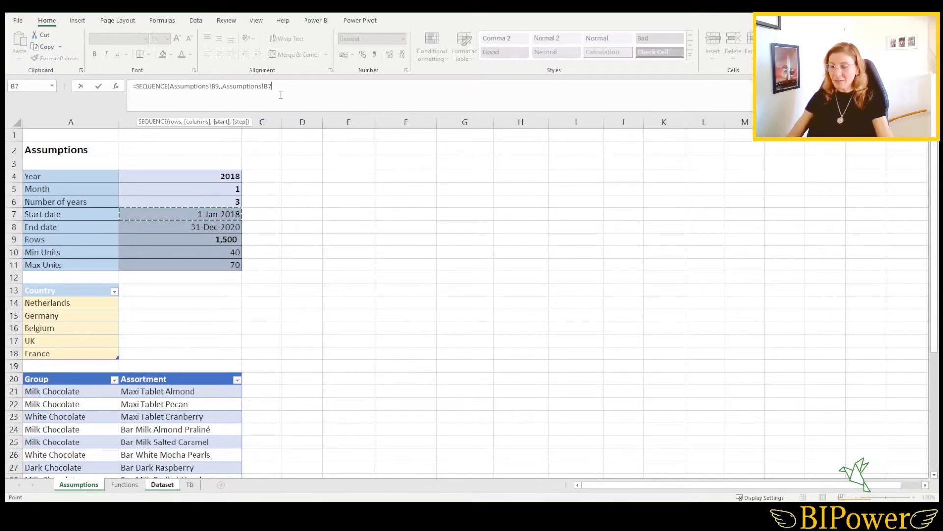
text(,)
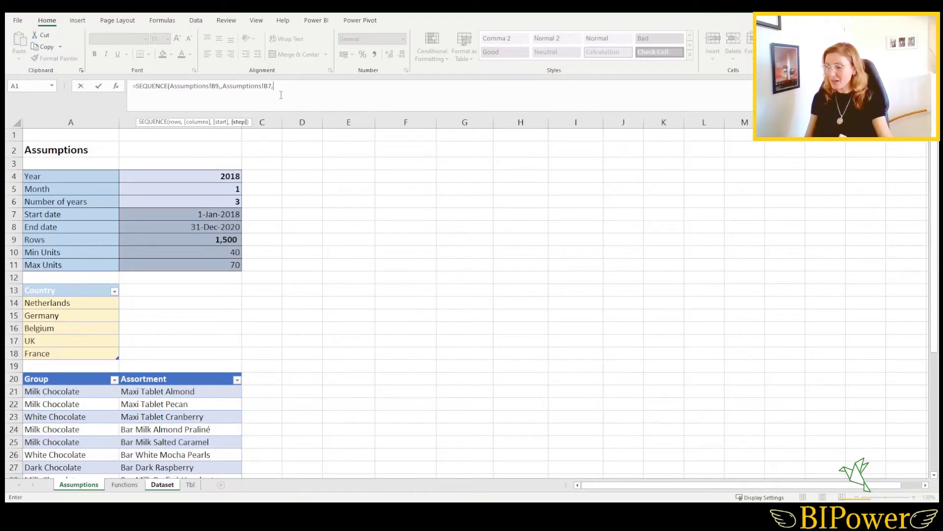
text(5)
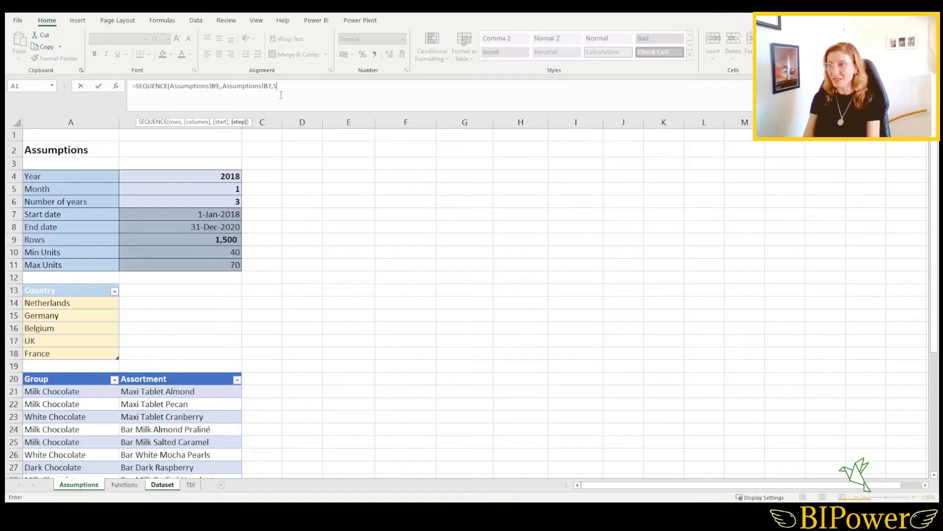
text())
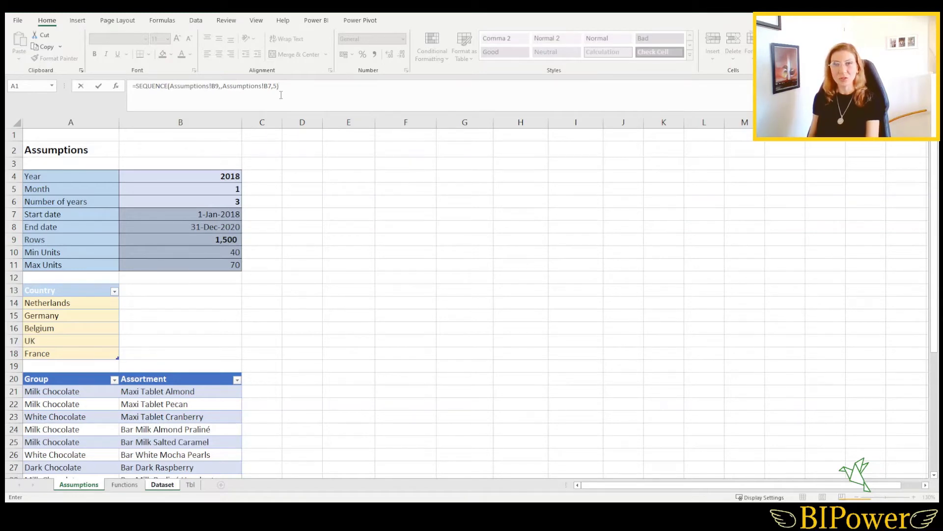
key(Return)
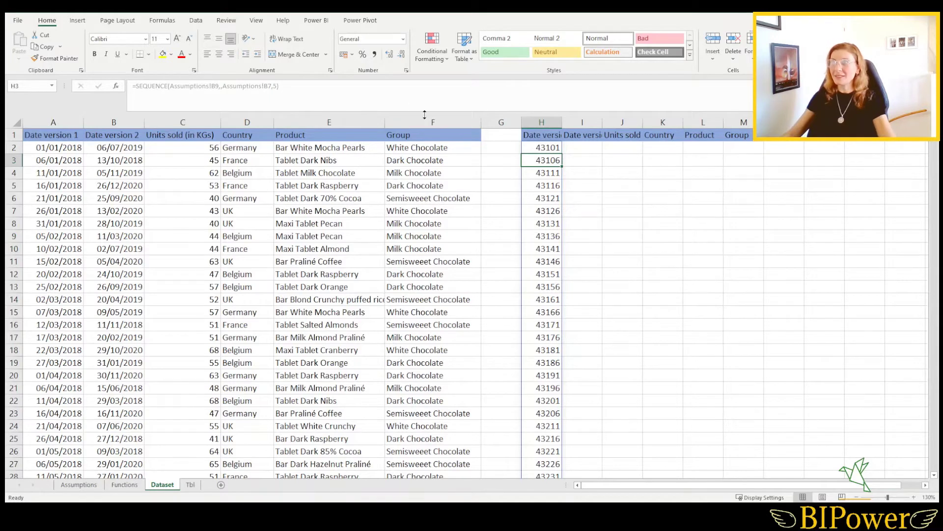
click(540, 146)
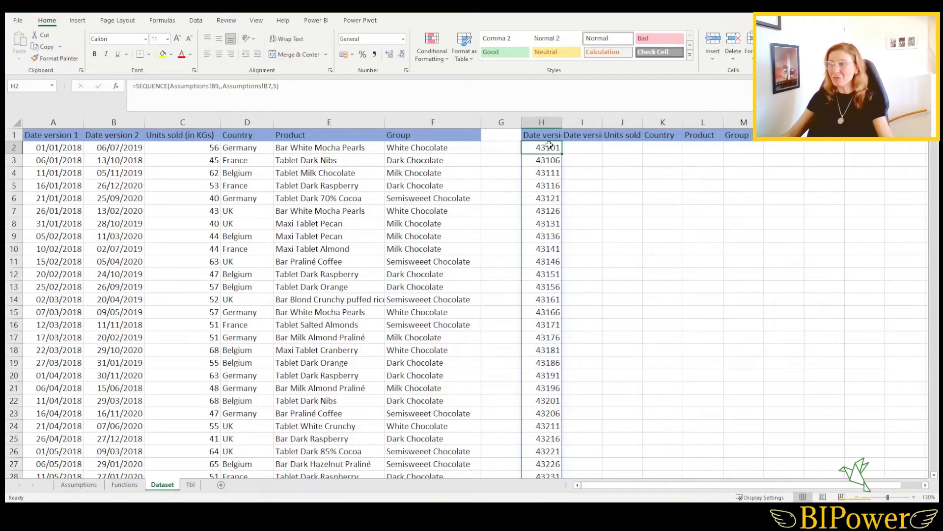
Step: Format column H of the Dataset sheet as Short Date and check the spilled SEQUENCE formula in cells H2 to H4
click(541, 122)
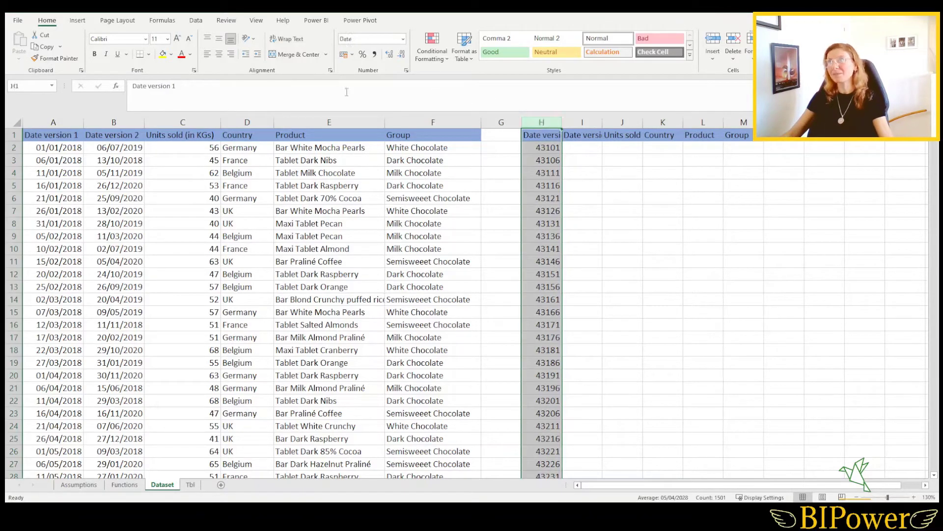
click(403, 40)
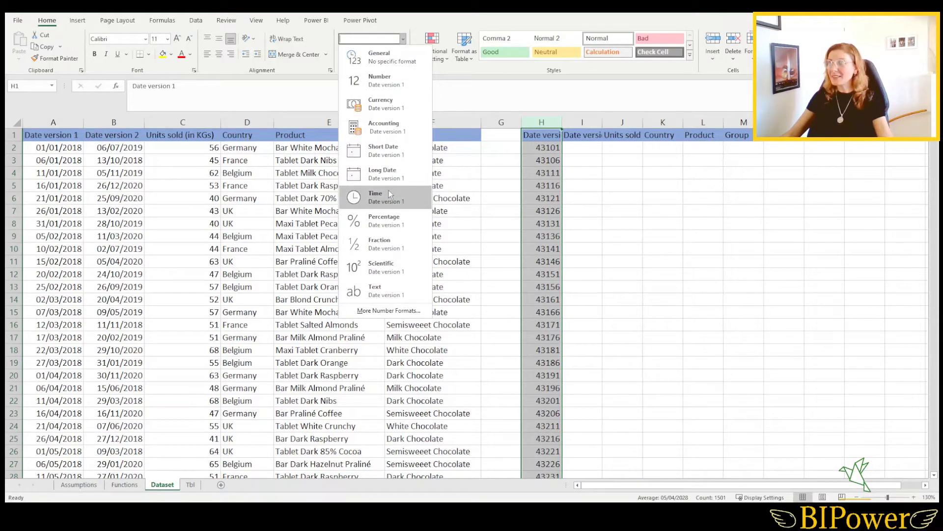
click(385, 154)
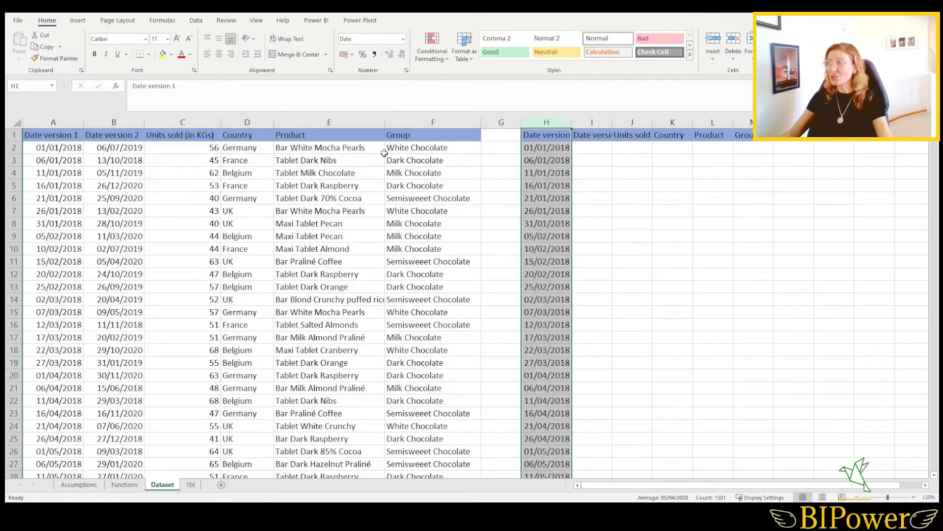
click(551, 177)
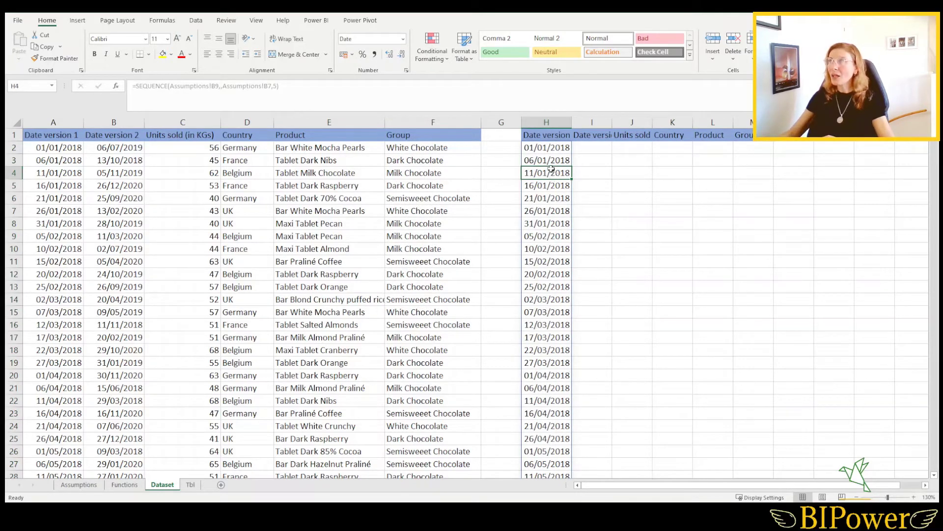
click(553, 148)
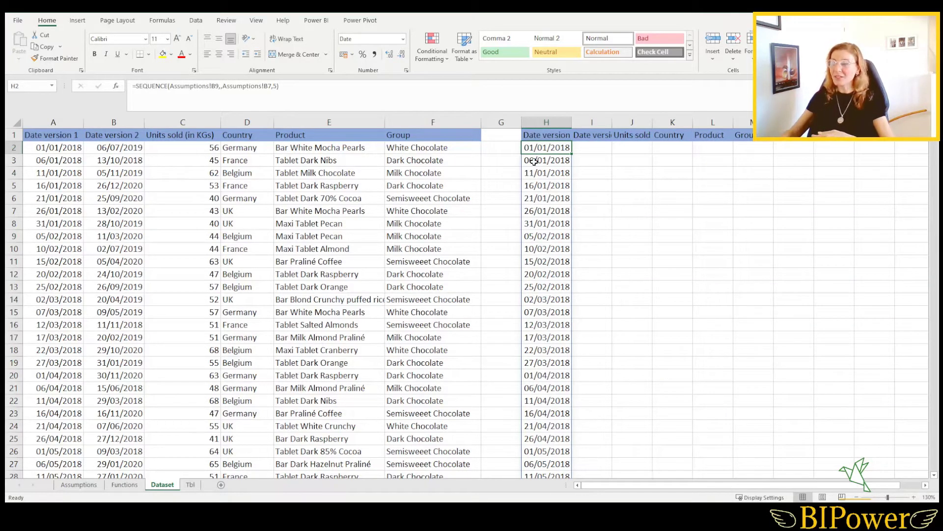
click(535, 161)
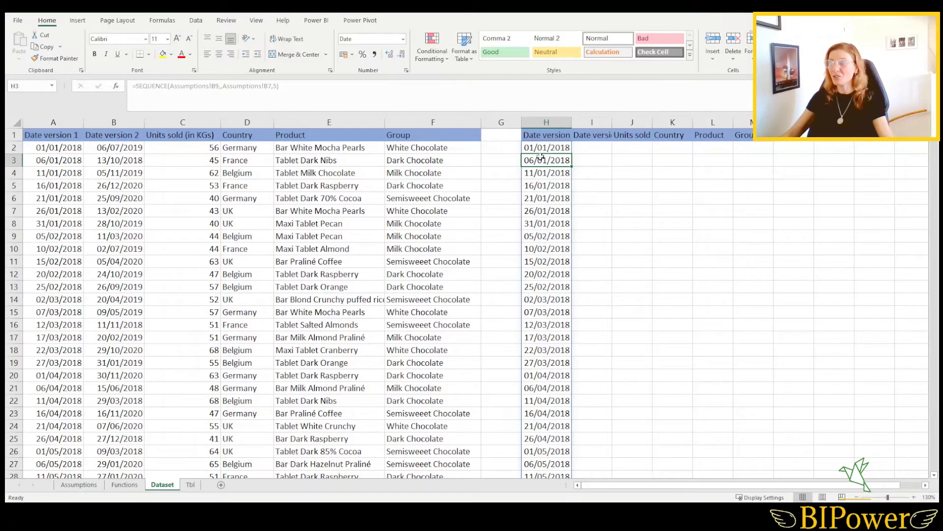
Step: Change the step argument of the SEQUENCE formula in H2 to 15
click(541, 148)
click(274, 87)
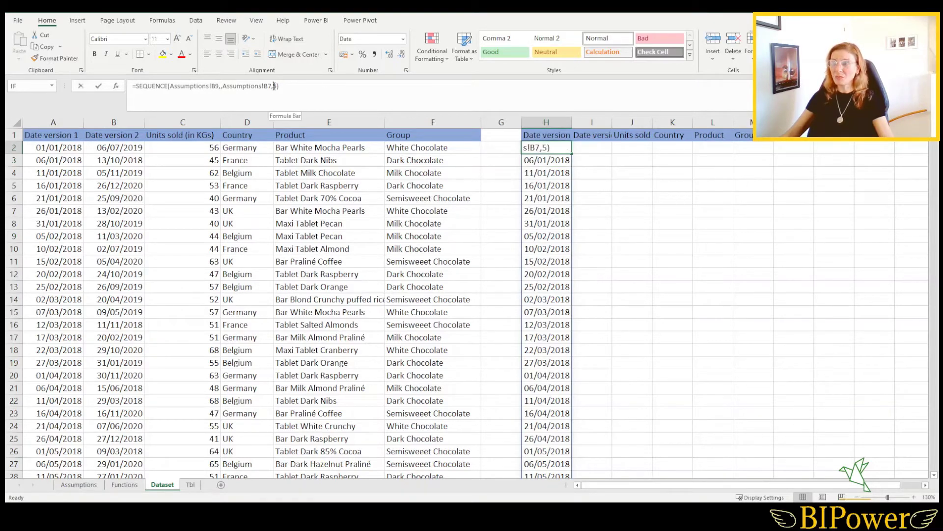
text(1)
key(Return)
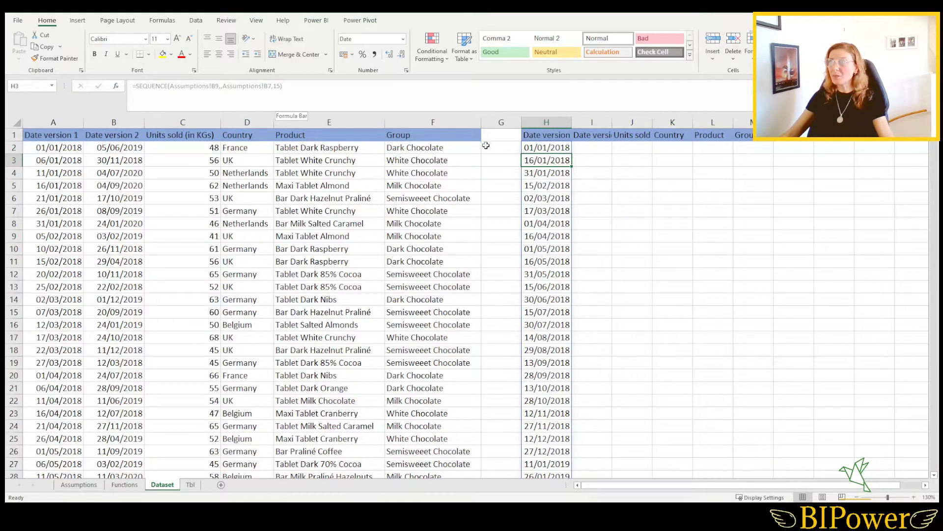
Step: Remove the step argument from the SEQUENCE formula in H2, leaving Assumptions!B7 as its last argument
click(536, 147)
click(284, 86)
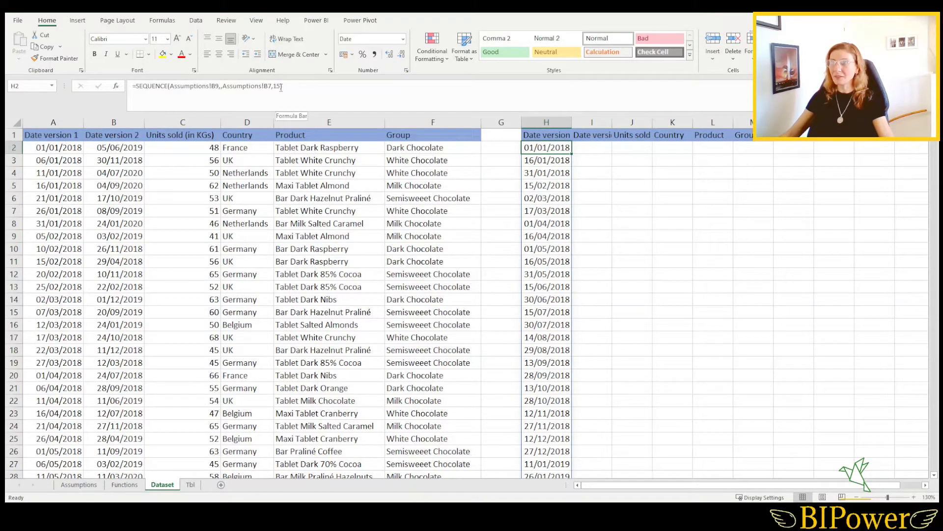
key(BackSpace)
key(BackSpace)
key(BackSpace)
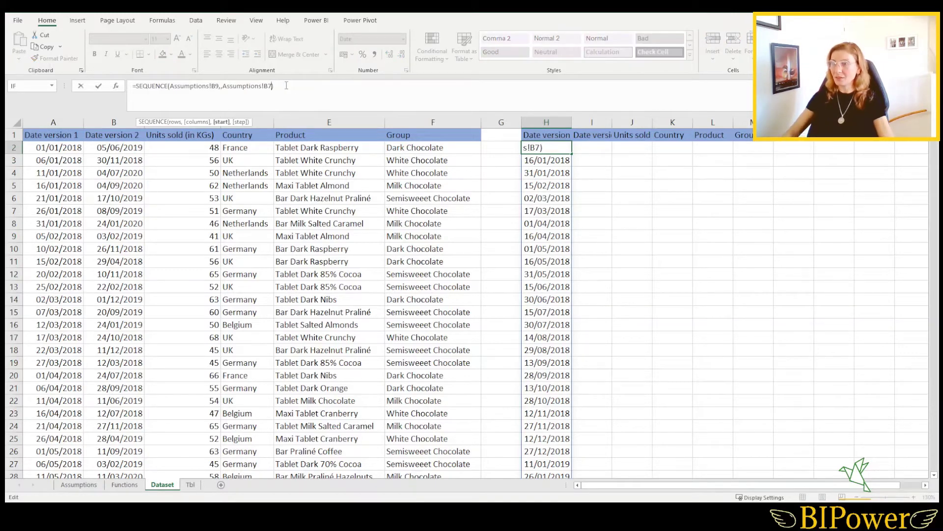
key(Return)
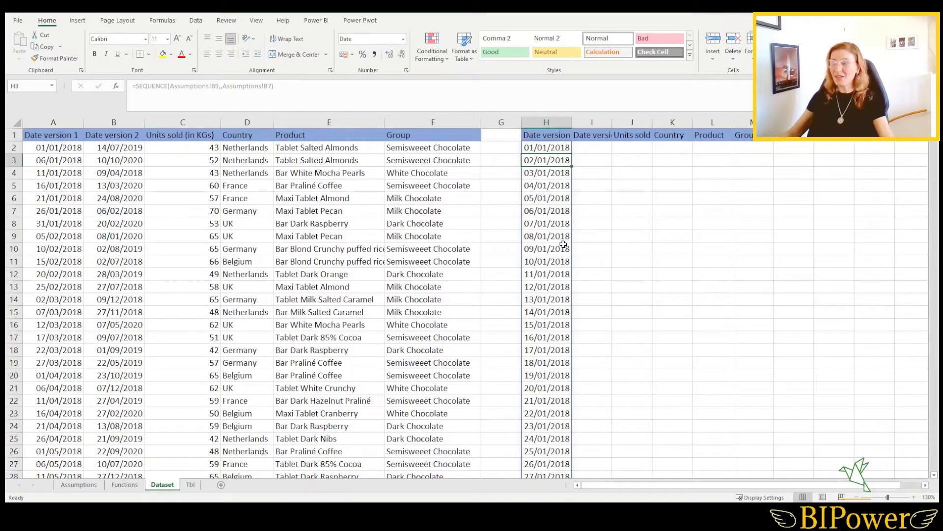
Step: Add the step argument 5 back to the SEQUENCE formula in H2
click(542, 147)
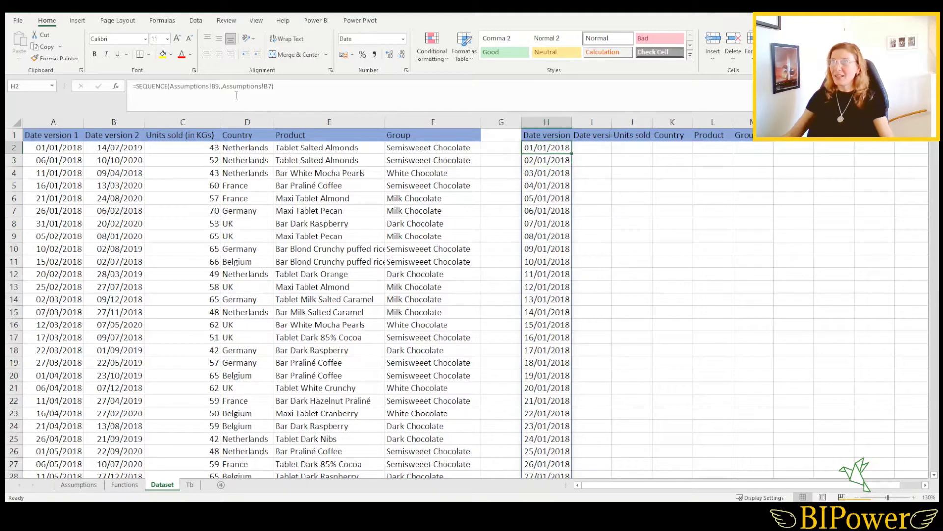
click(273, 86)
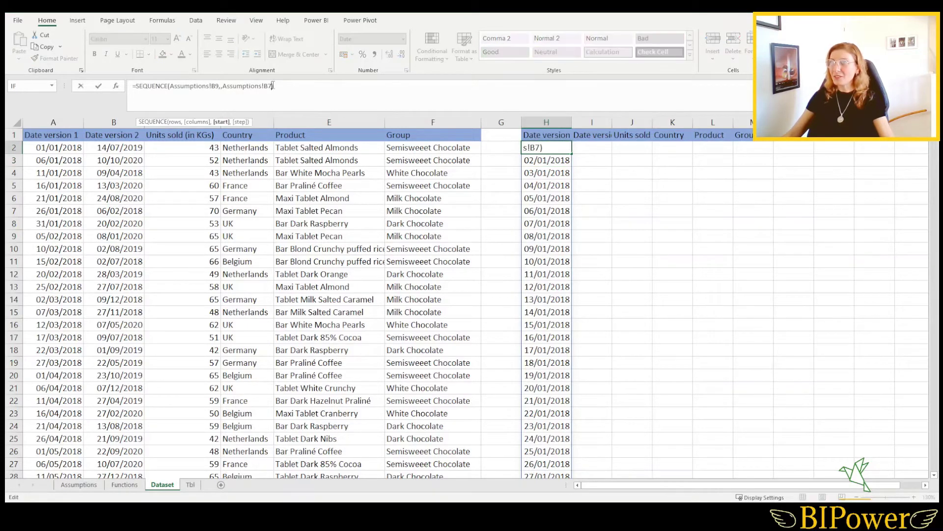
text(,)
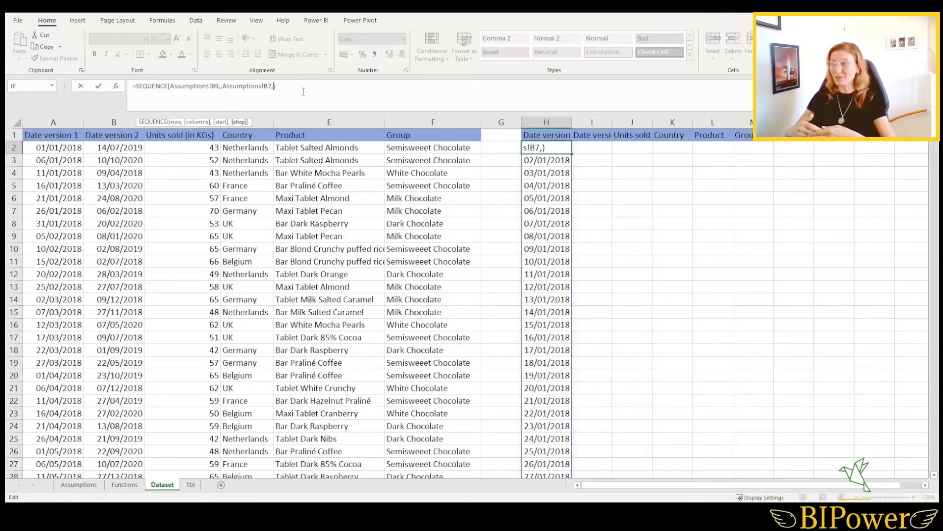
text(5)
key(Return)
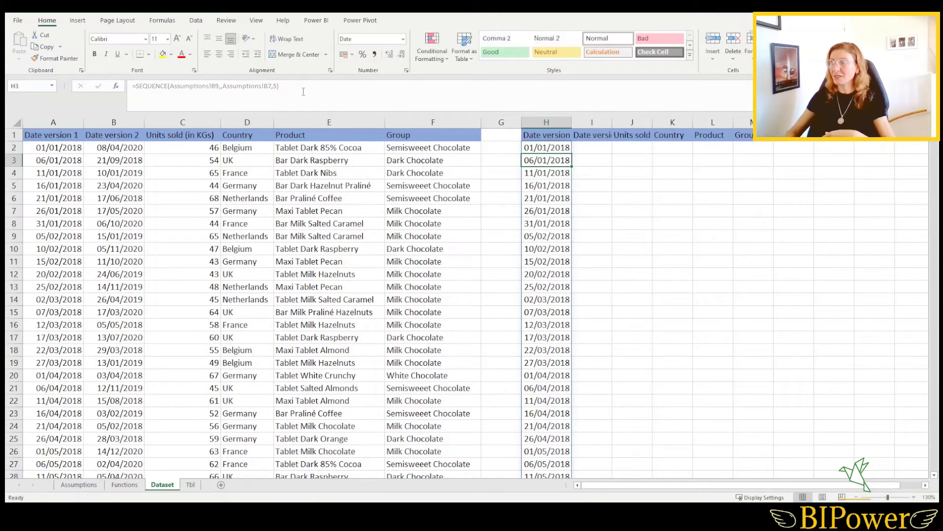
Step: Compare the RANDARRAY formulas of Date version 2 in B2 and Units sold (in KGs) in C2
click(119, 147)
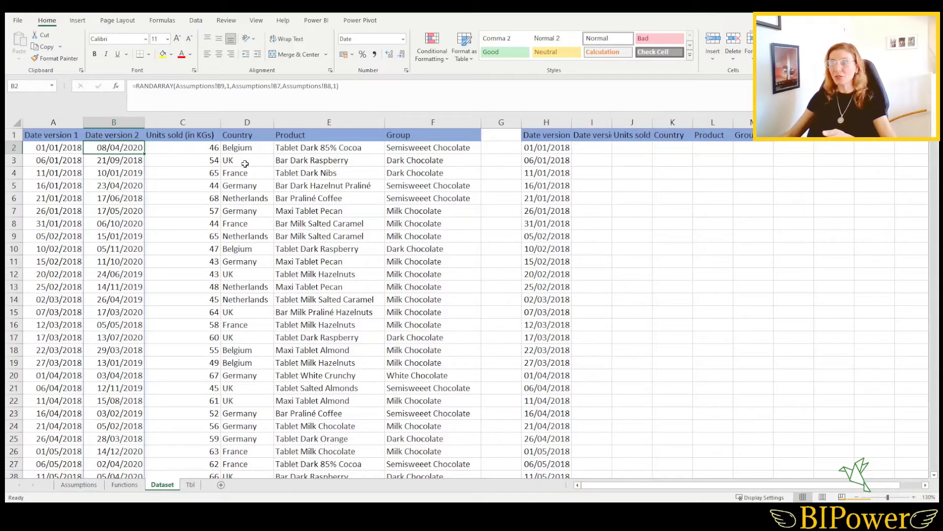
click(171, 149)
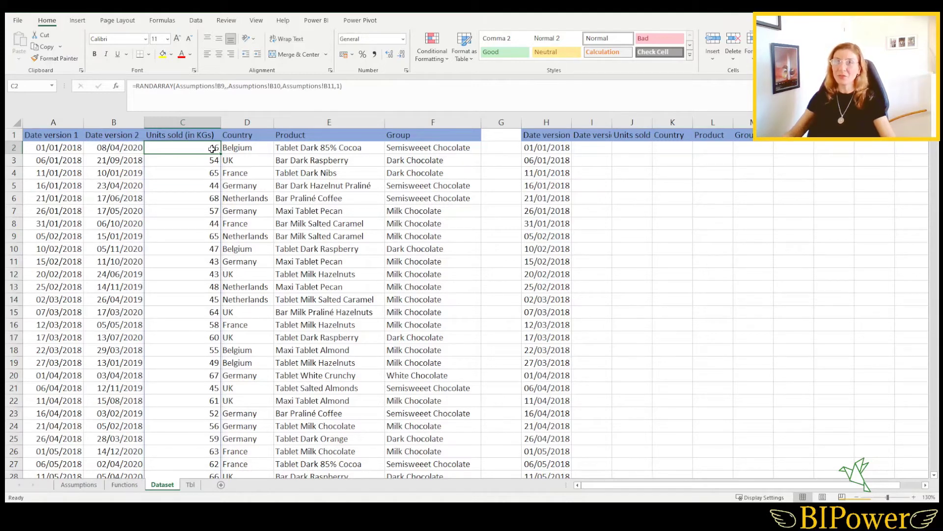
click(104, 146)
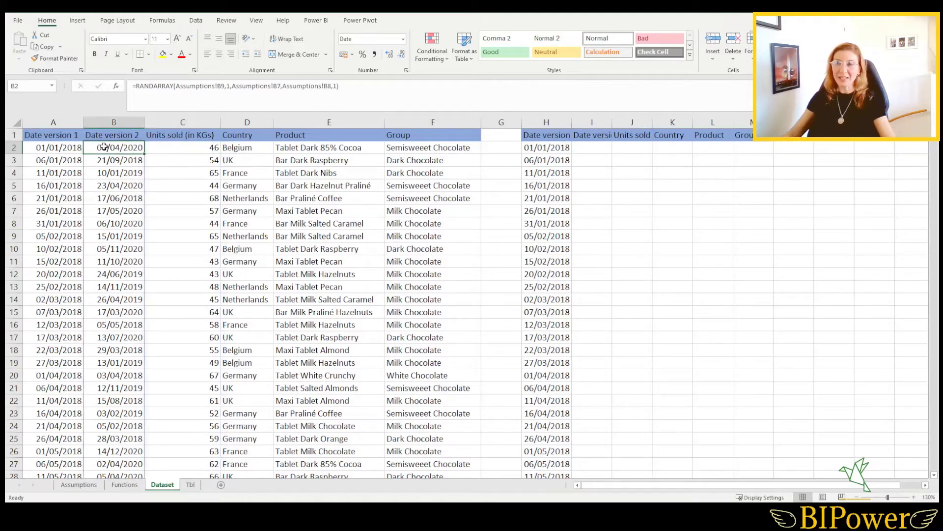
click(632, 147)
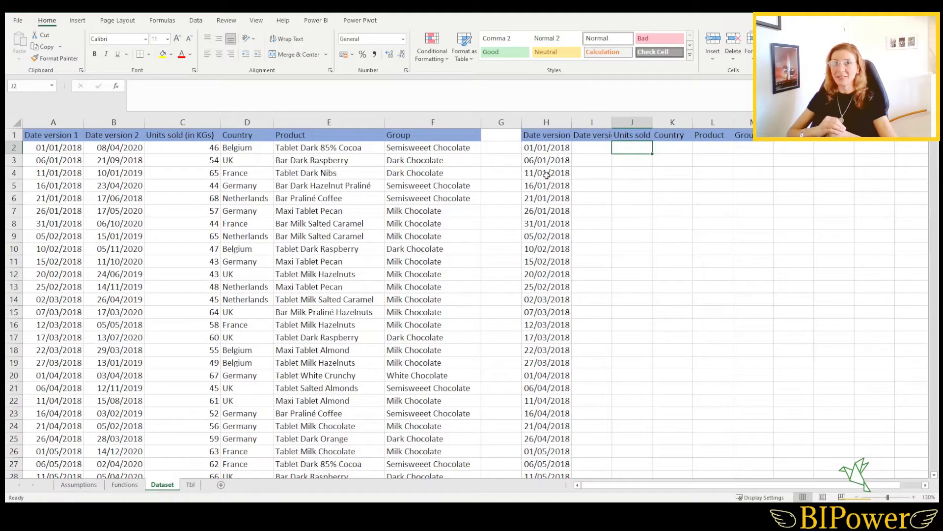
click(173, 149)
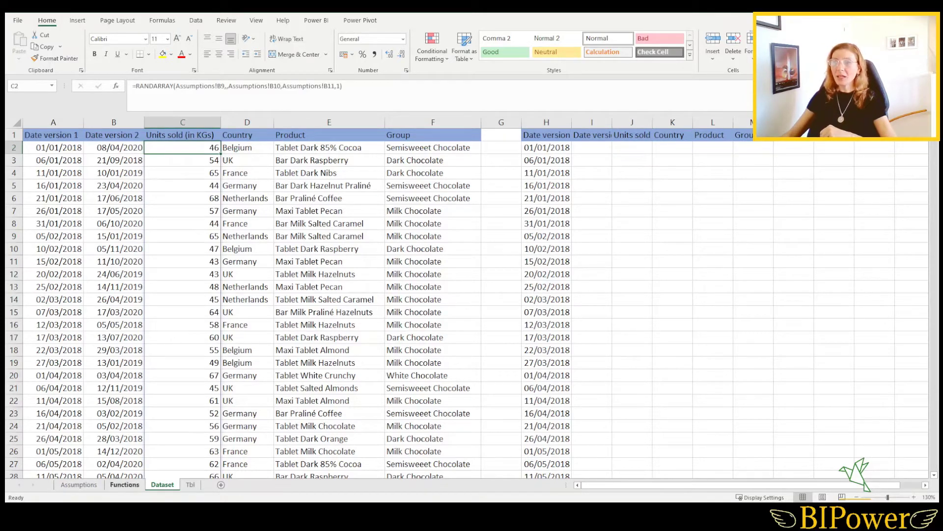
Step: Review the Min Units and Max Units assumptions in B10 and B11 and the RANDARRAY syntax on the Functions sheet
click(78, 486)
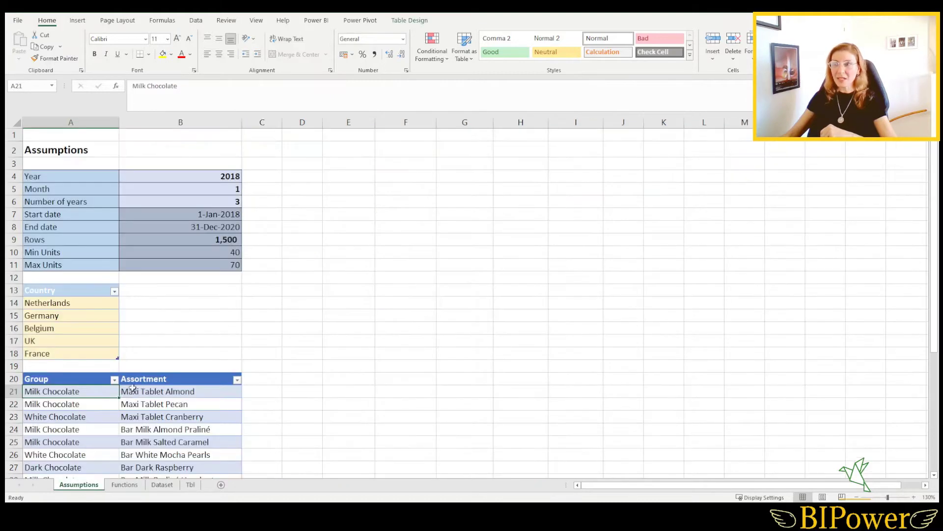
click(199, 253)
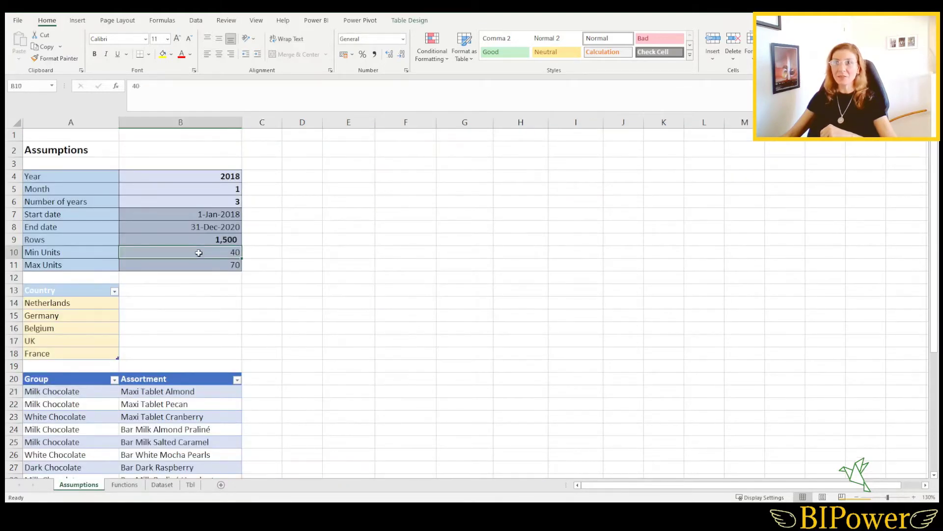
click(166, 269)
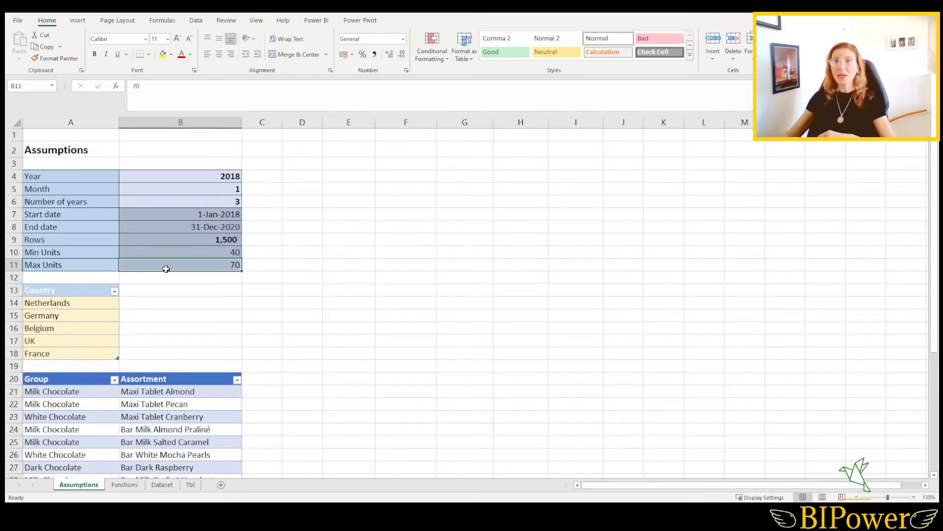
click(125, 485)
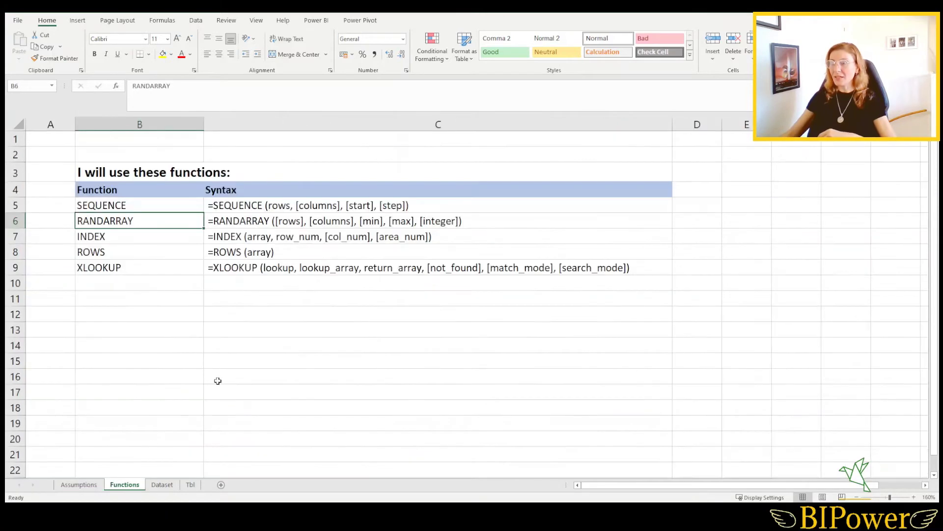
click(165, 485)
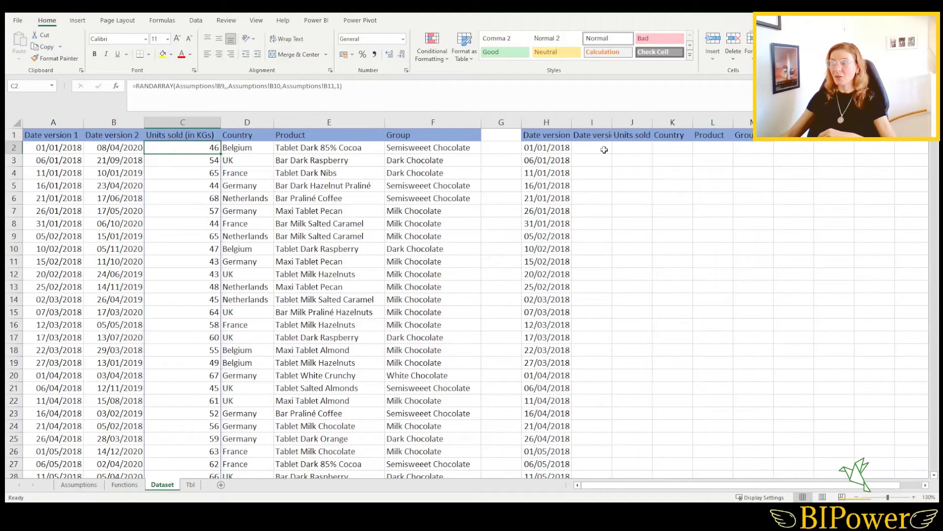
Step: Begin a RANDARRAY formula in J2 under Units sold on the Dataset sheet, using the Rows assumption (Assumptions!B9) as its rows argument
click(584, 151)
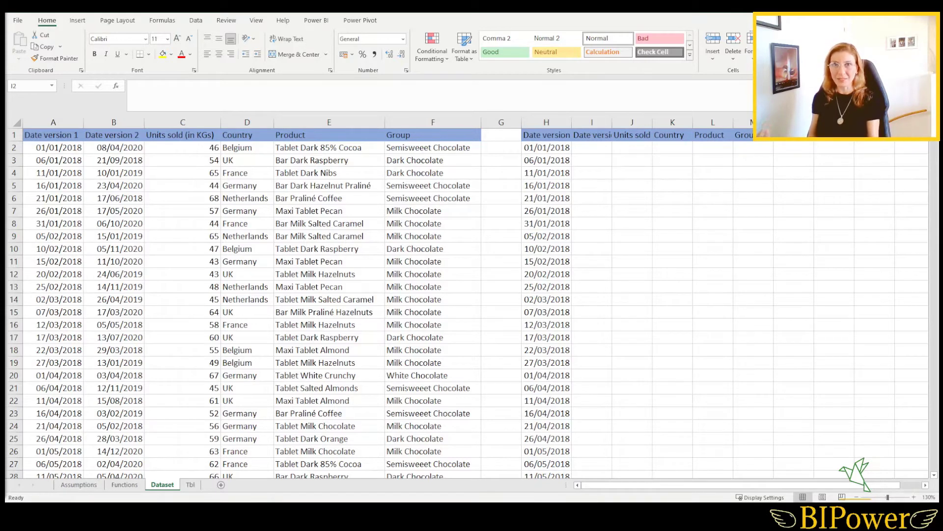
click(629, 149)
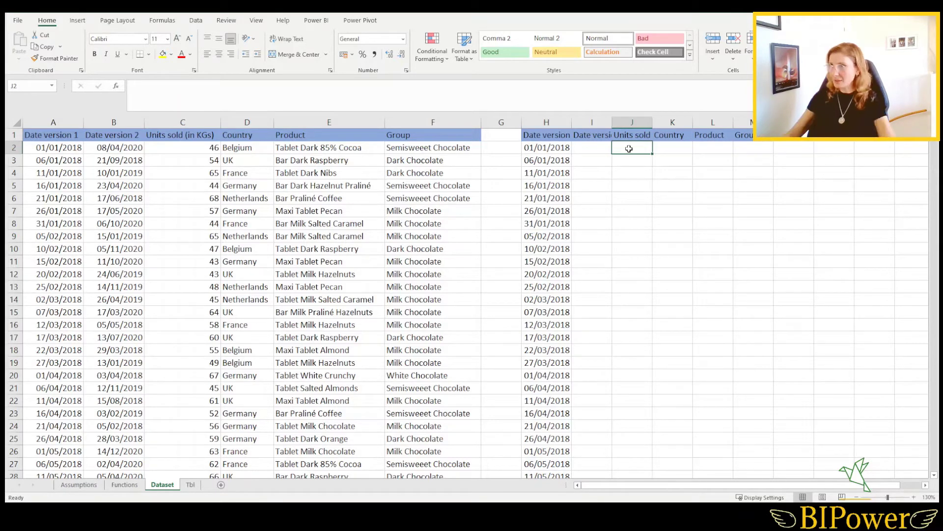
text(=rand)
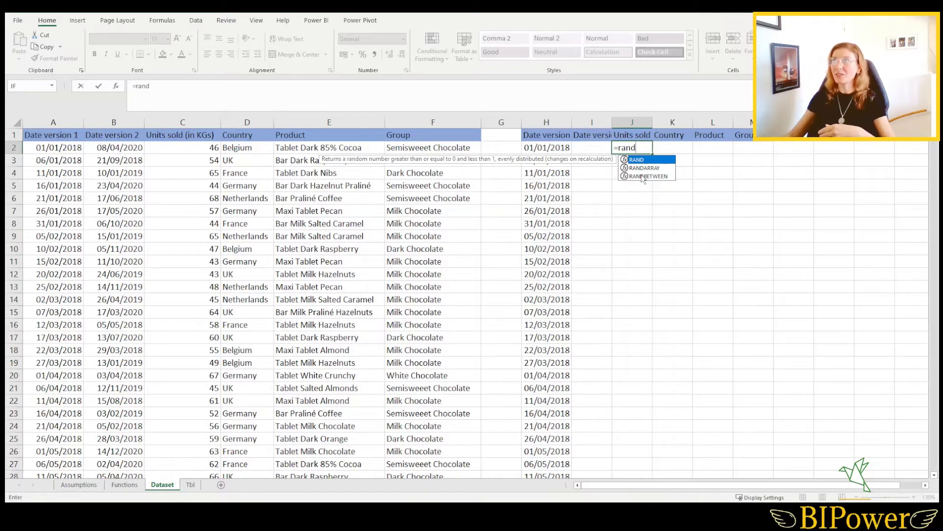
double_click(645, 168)
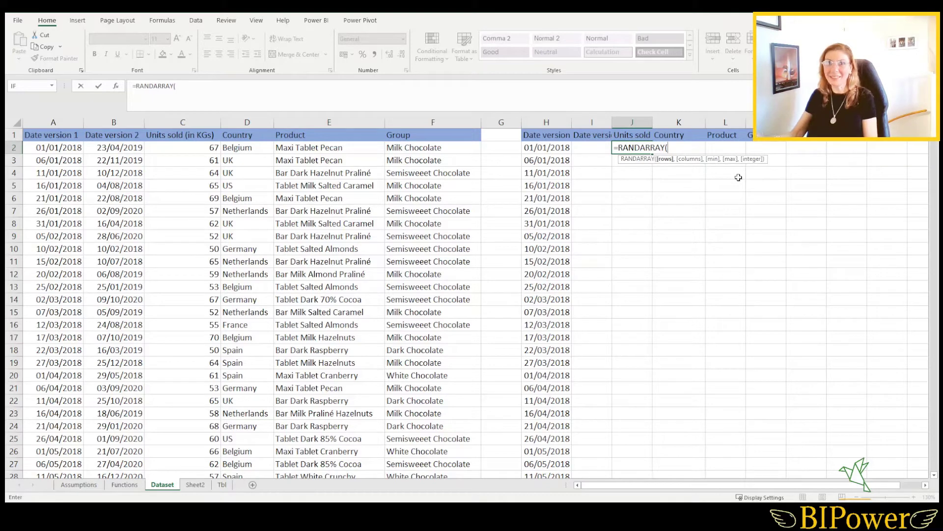
click(672, 146)
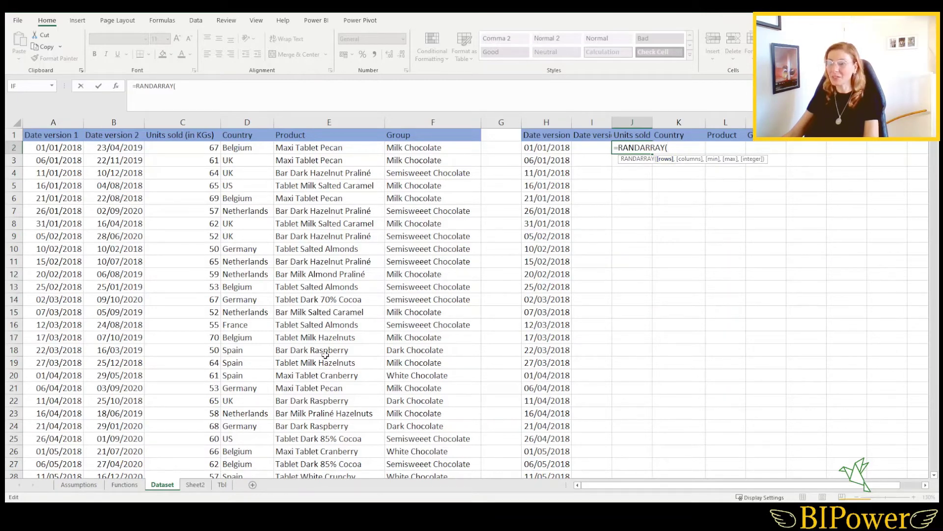
click(87, 487)
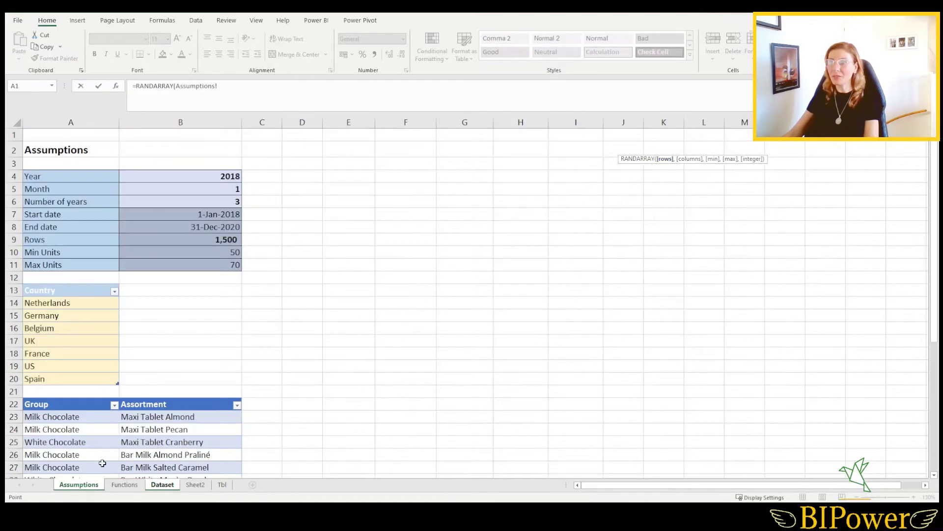
click(179, 237)
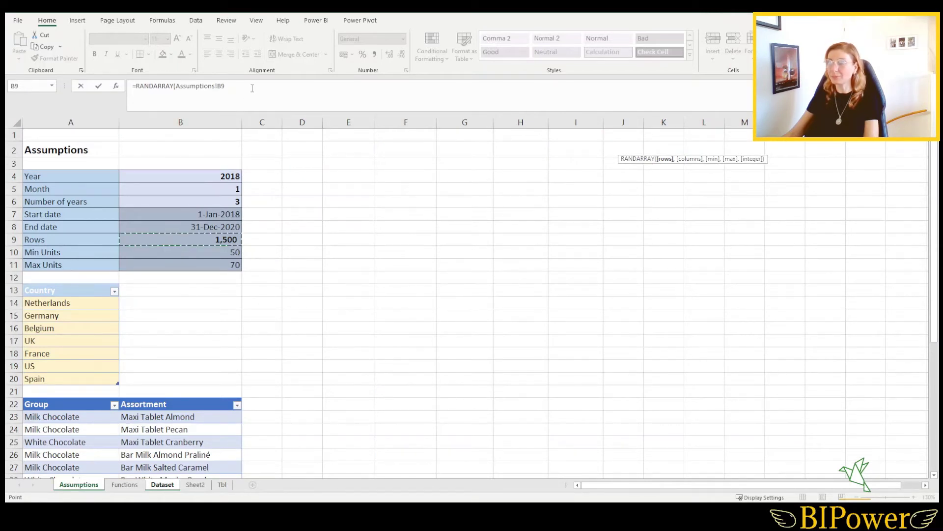
Step: Complete the RANDARRAY formula in J2 with 2 columns, minimum Assumptions!B10, maximum Assumptions!B11 and TRUE for integers
click(252, 87)
text(,2)
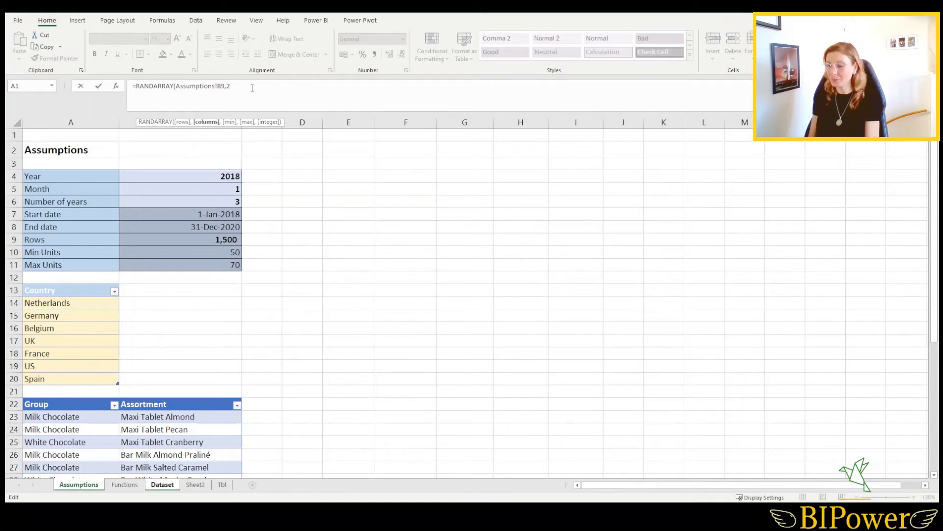
text(,)
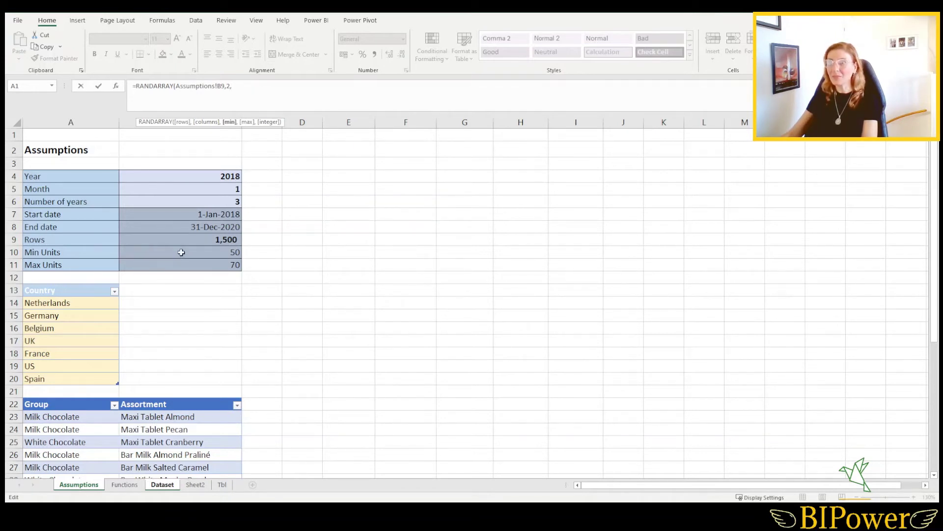
click(181, 252)
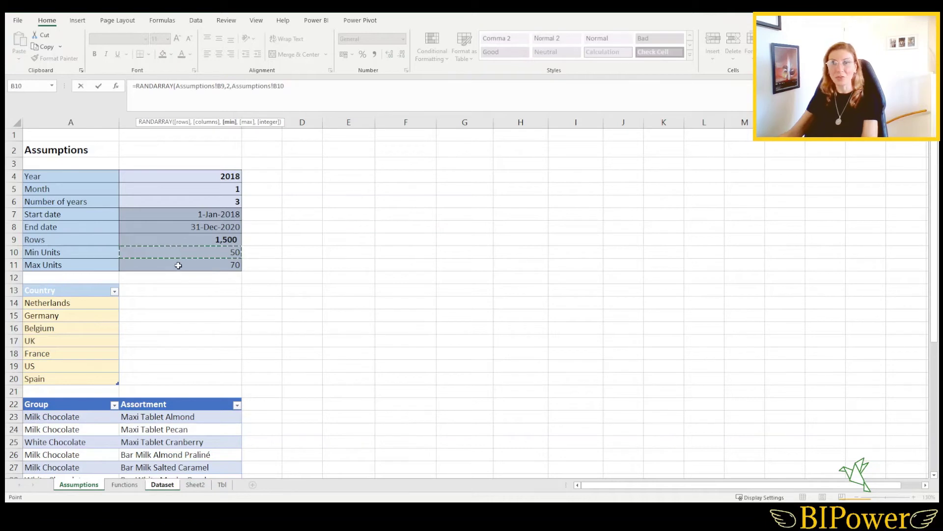
text(,)
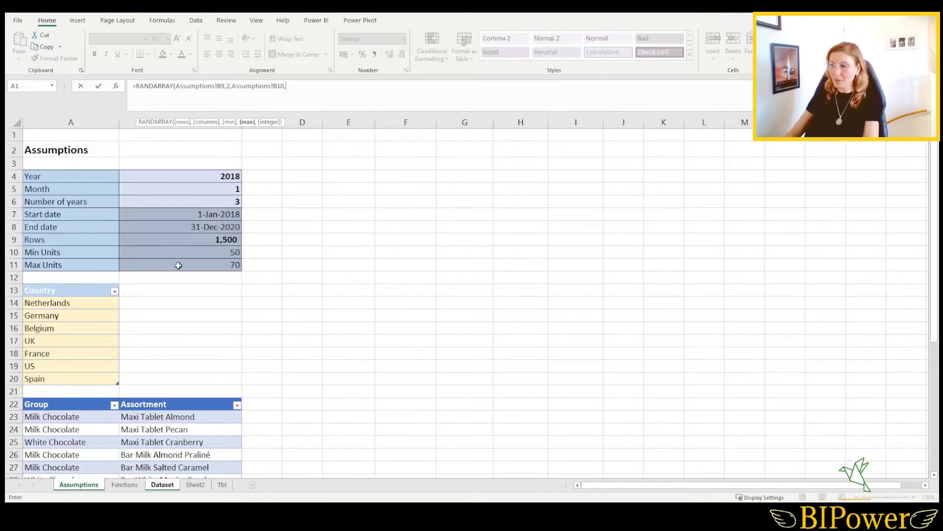
click(181, 266)
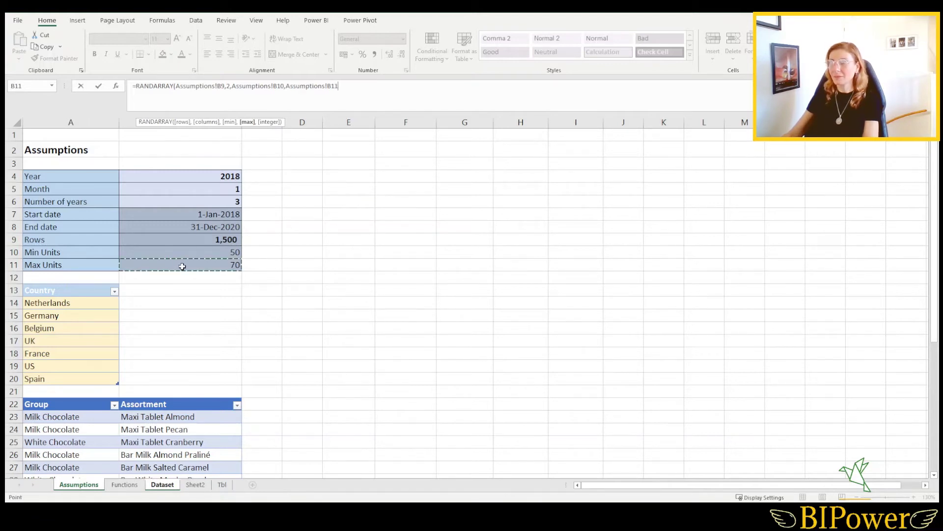
text(,)
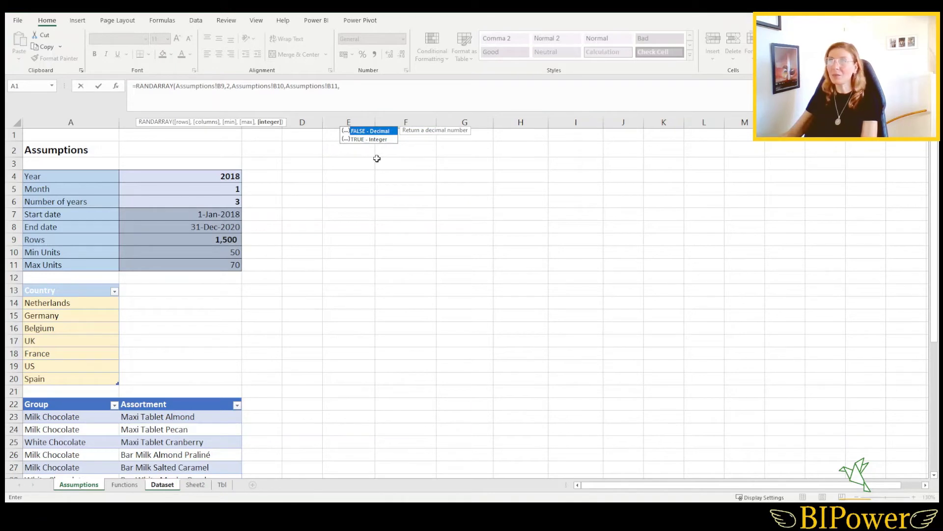
double_click(372, 140)
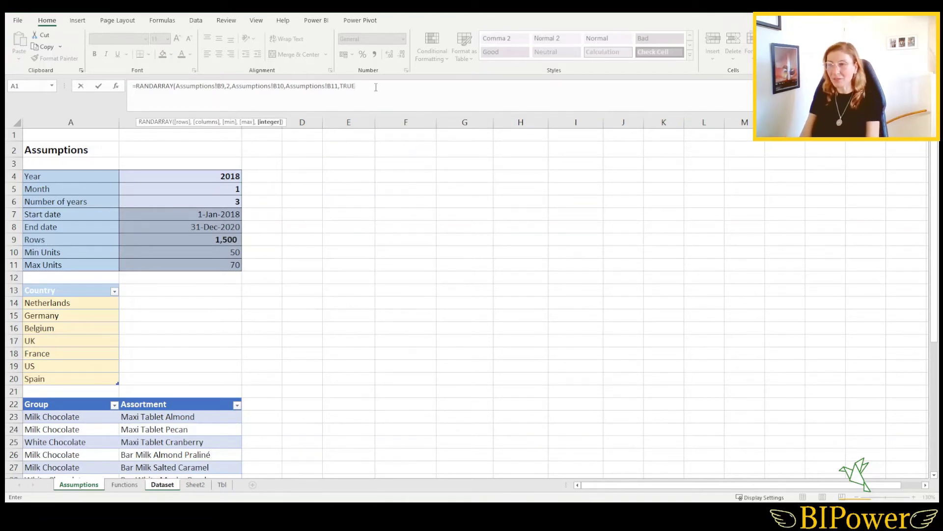
text())
key(Return)
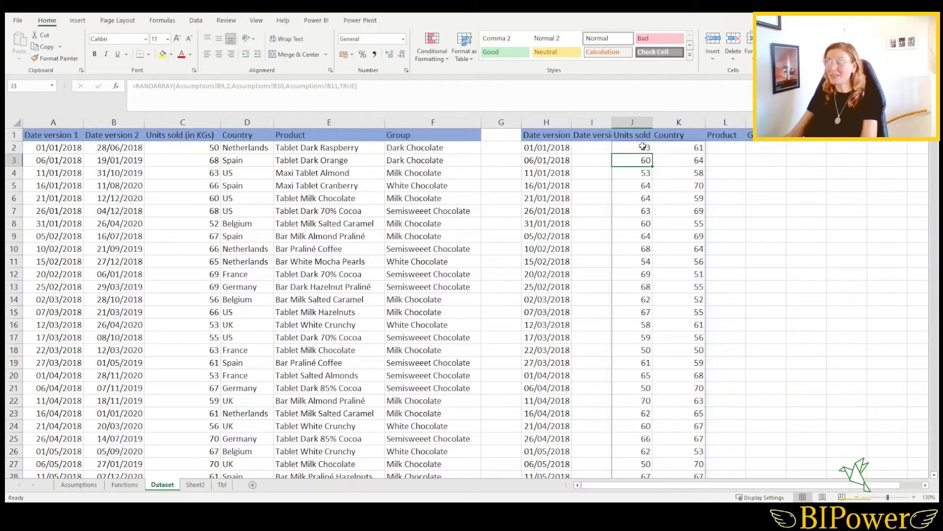
Step: Set the columns argument of the RANDARRAY formula in J2 to 5
click(675, 150)
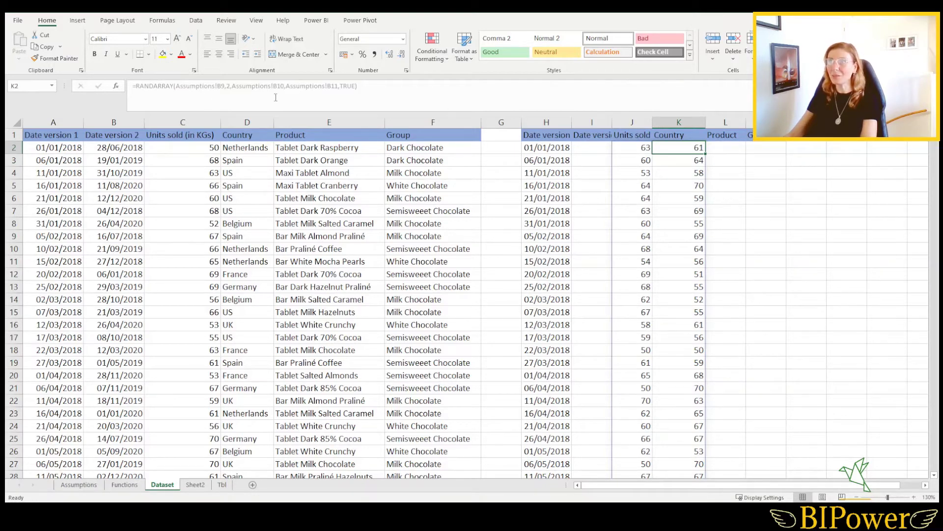
click(634, 146)
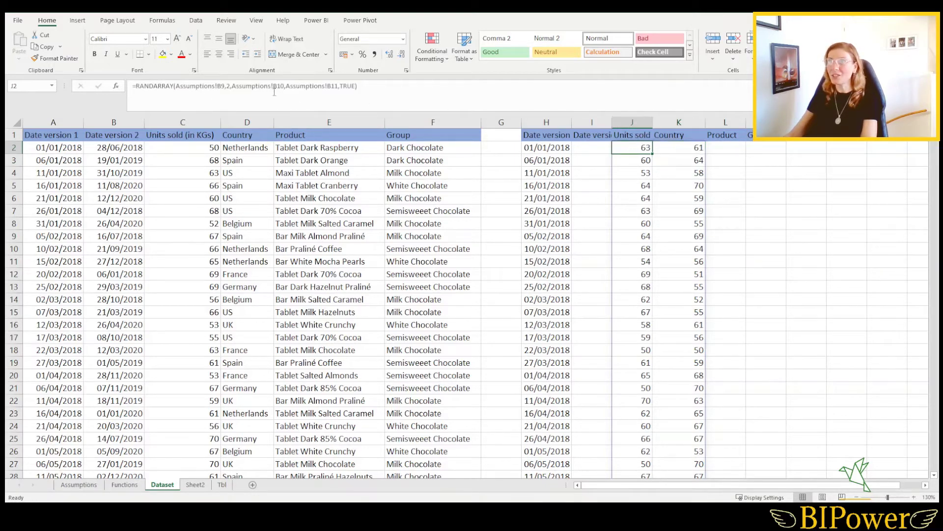
click(231, 88)
key(BackSpace)
text(5)
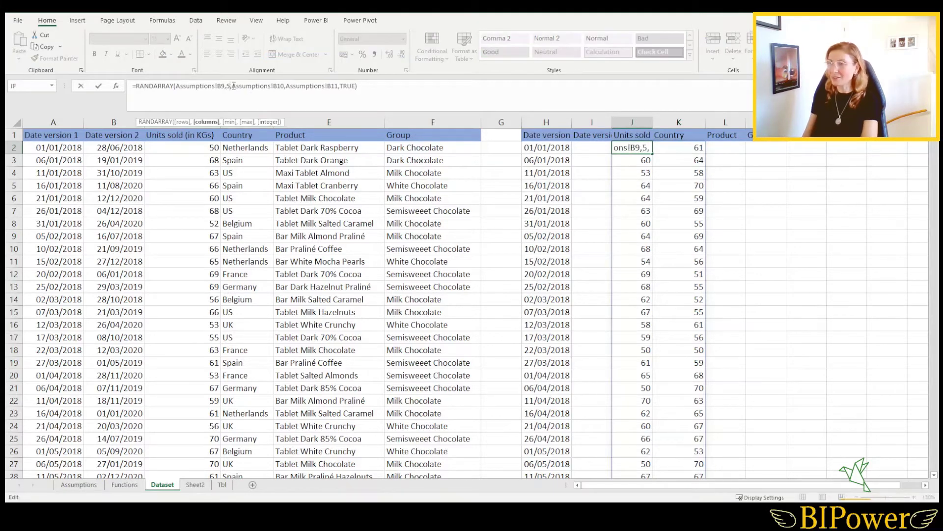
key(Return)
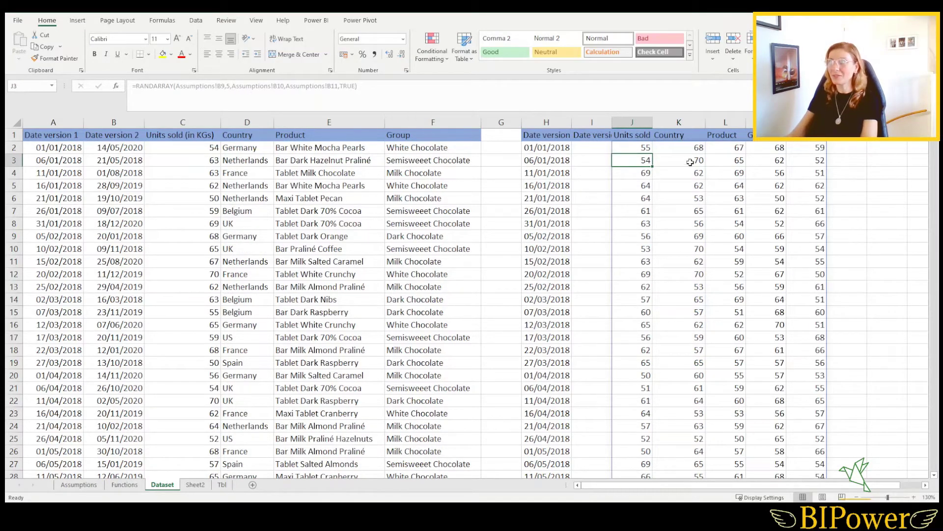
Step: Reduce the RANDARRAY formula in J2 to a single column by leaving its columns argument empty
click(633, 148)
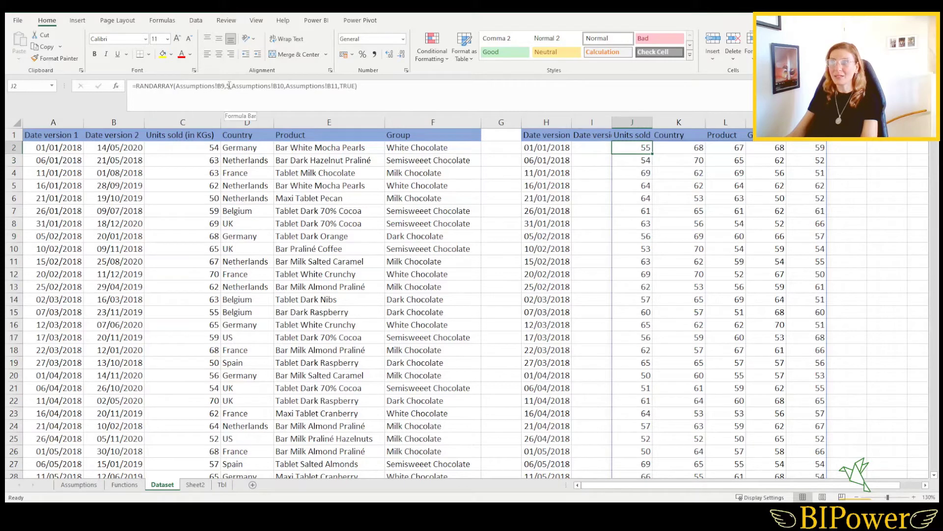
click(231, 89)
key(BackSpace)
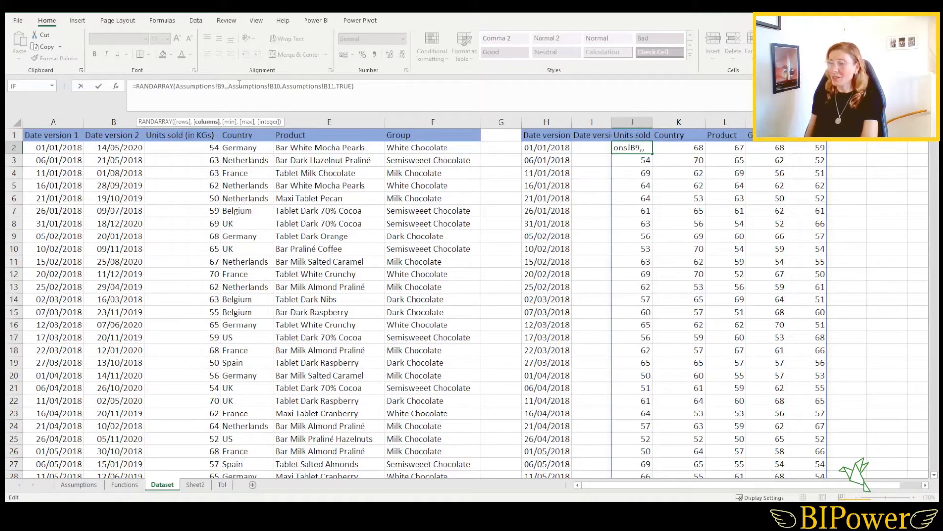
text(1)
key(Return)
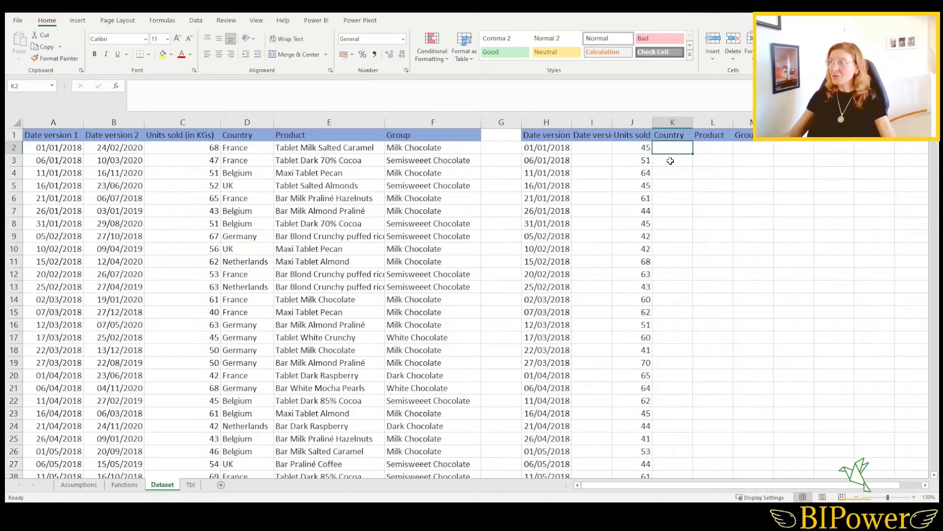
Step: Compare the RANDARRAY formulas in J2 and B2 with the SEQUENCE formula in H2
click(634, 148)
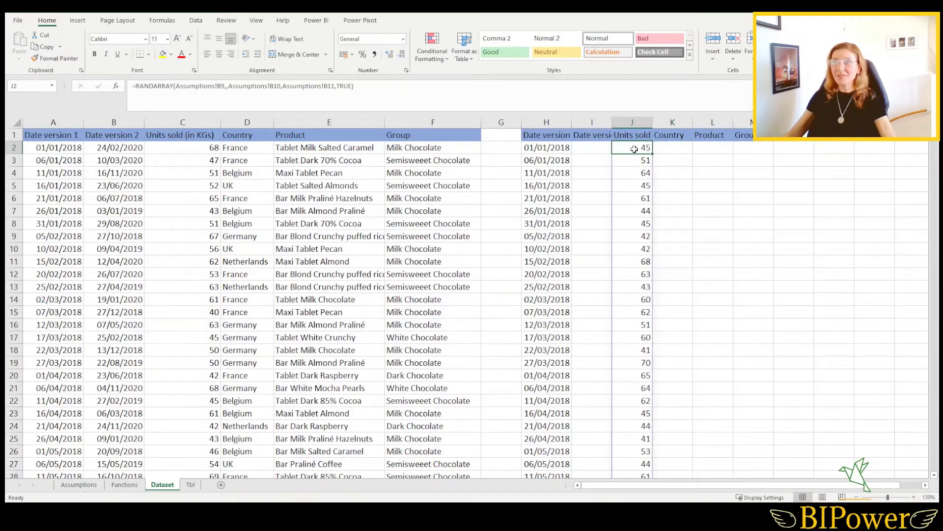
click(548, 148)
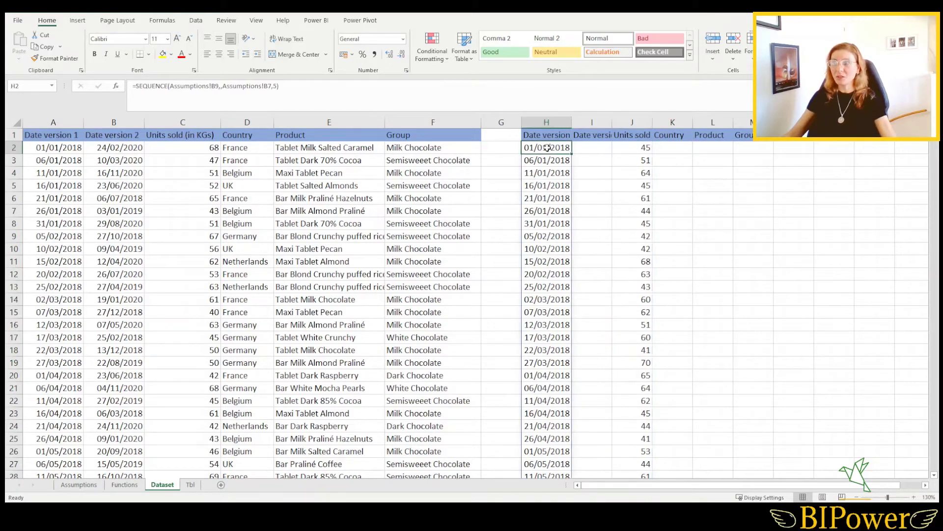
click(123, 148)
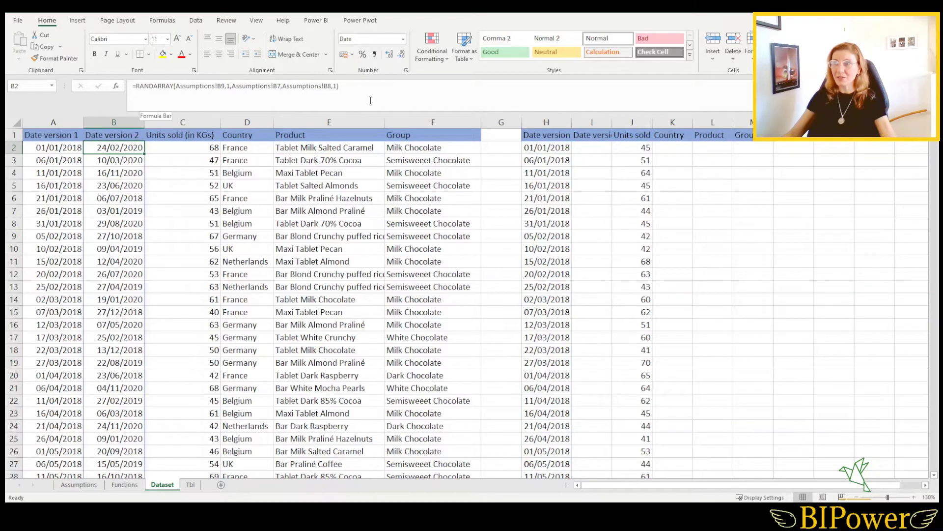
click(552, 147)
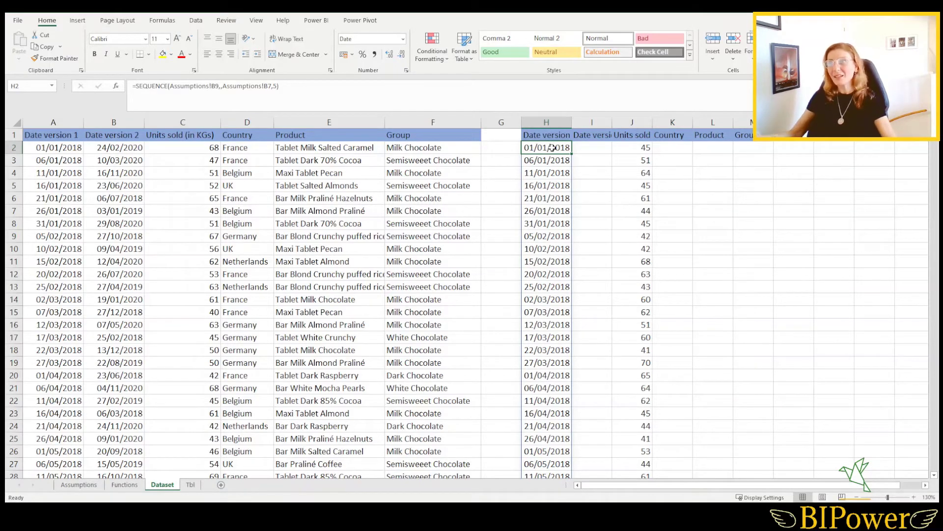
click(637, 148)
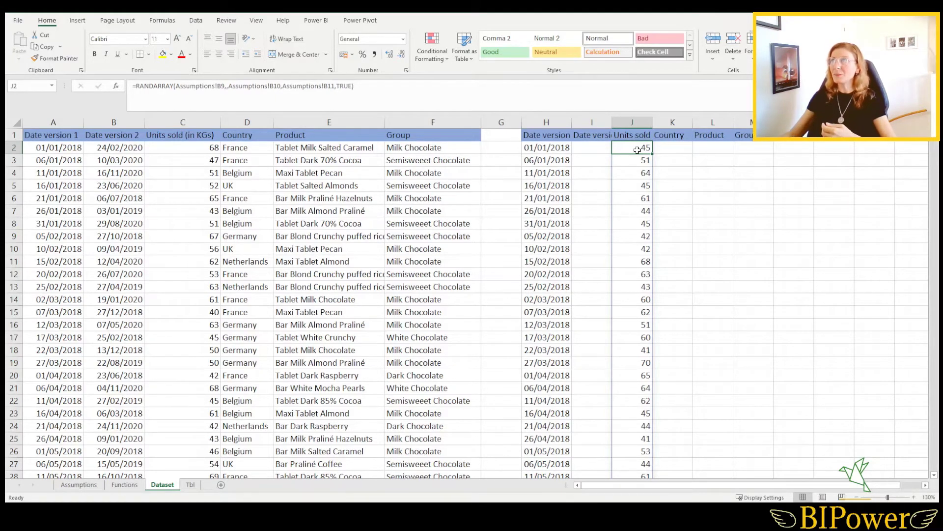
Step: Examine the Country formula in D2 on the Dataset sheet and the Country table on the Assumptions sheet that it draws from
click(670, 148)
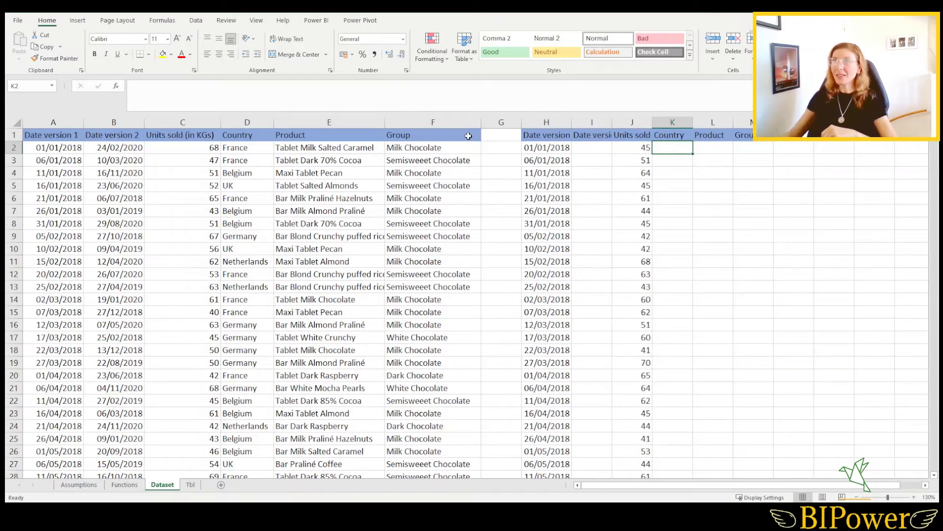
click(246, 149)
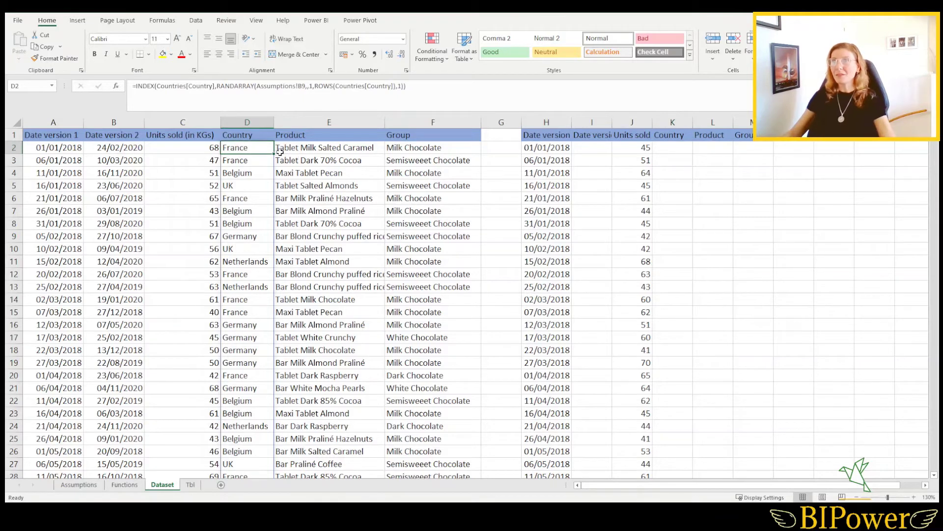
click(77, 485)
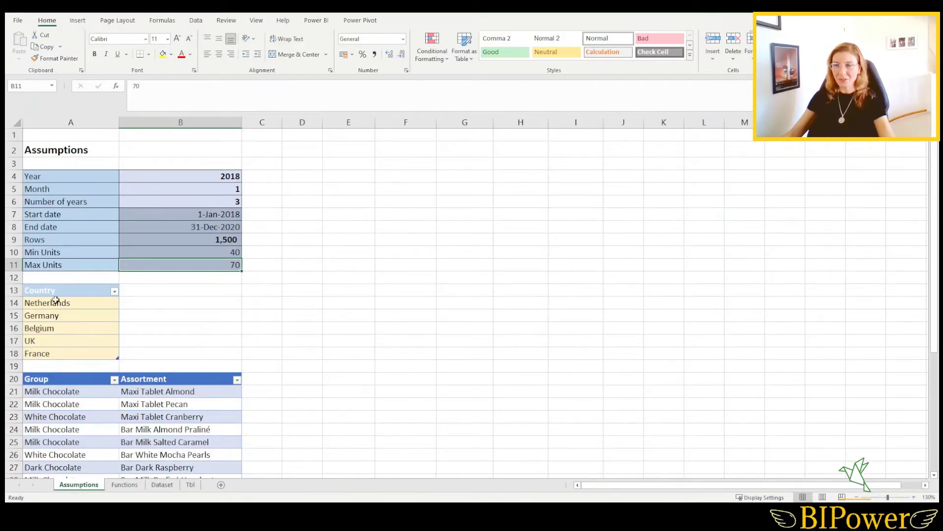
click(53, 292)
click(57, 314)
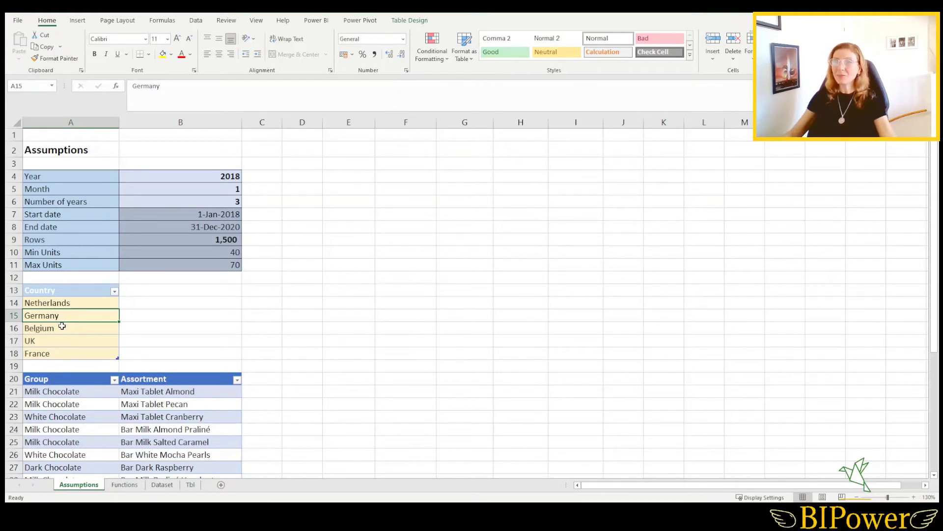
click(74, 301)
drag(74, 302, 65, 351)
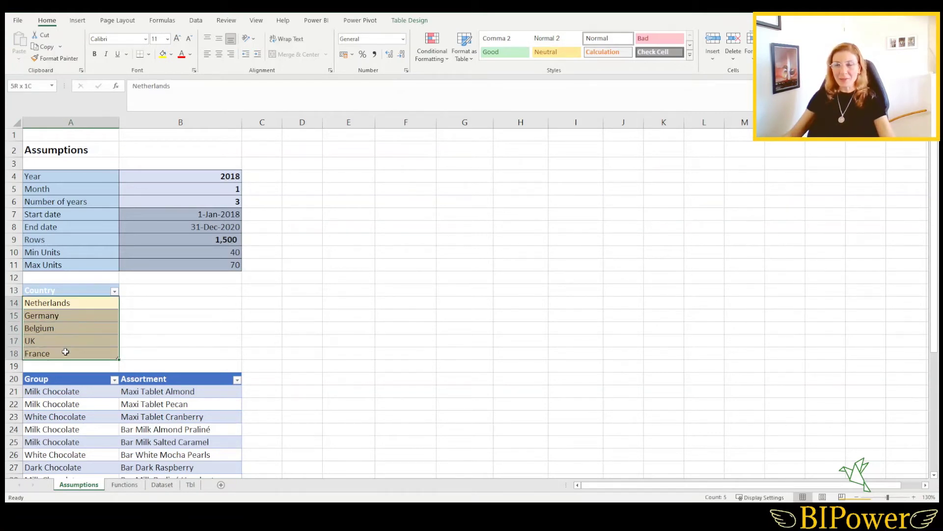
click(124, 484)
click(162, 484)
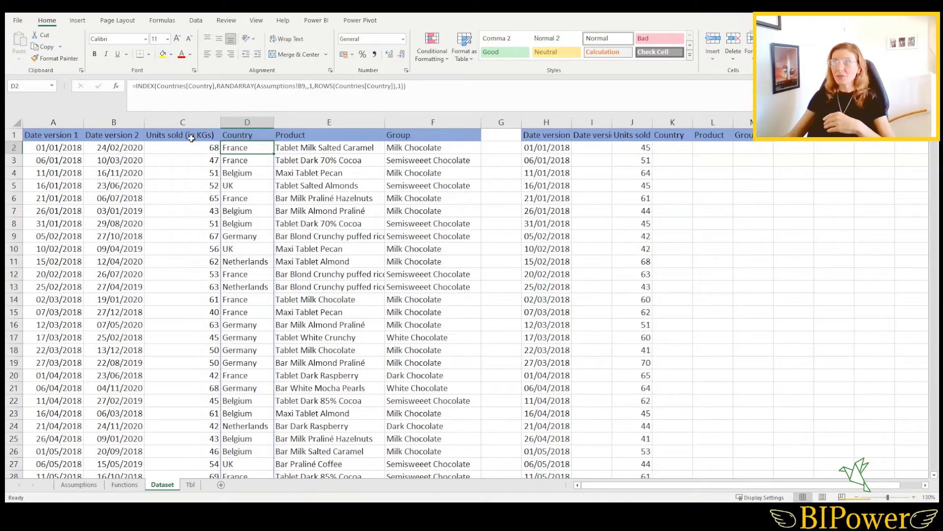
click(432, 85)
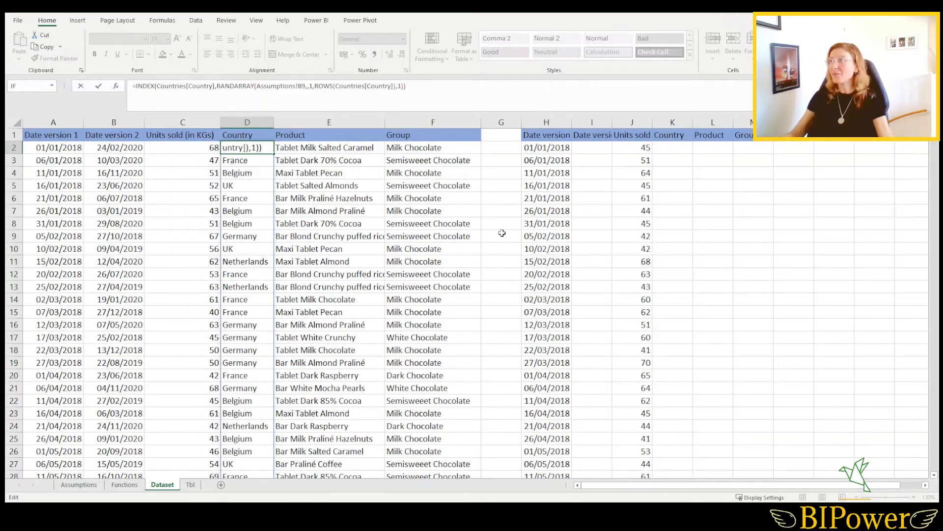
Step: Begin an INDEX formula in K2 under Country, using the Countries[Country] table column from the Assumptions sheet as its array
click(673, 149)
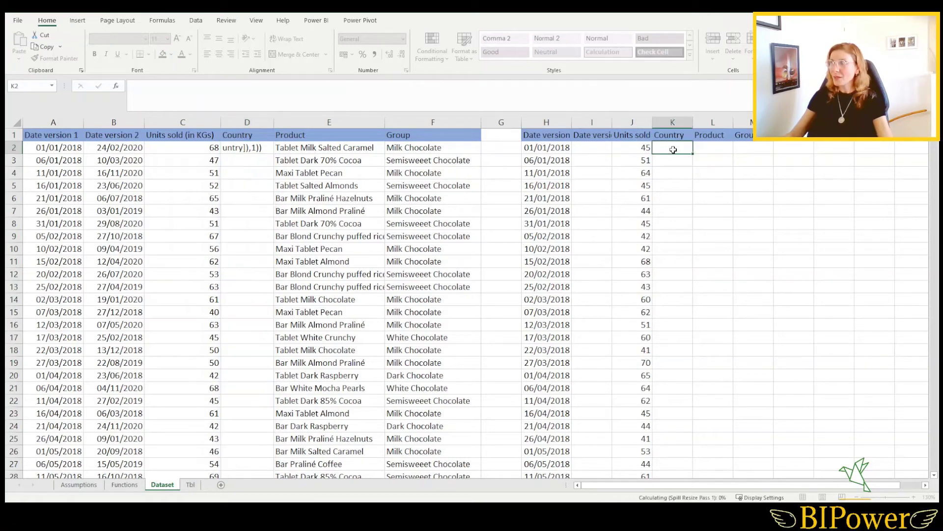
text(=in)
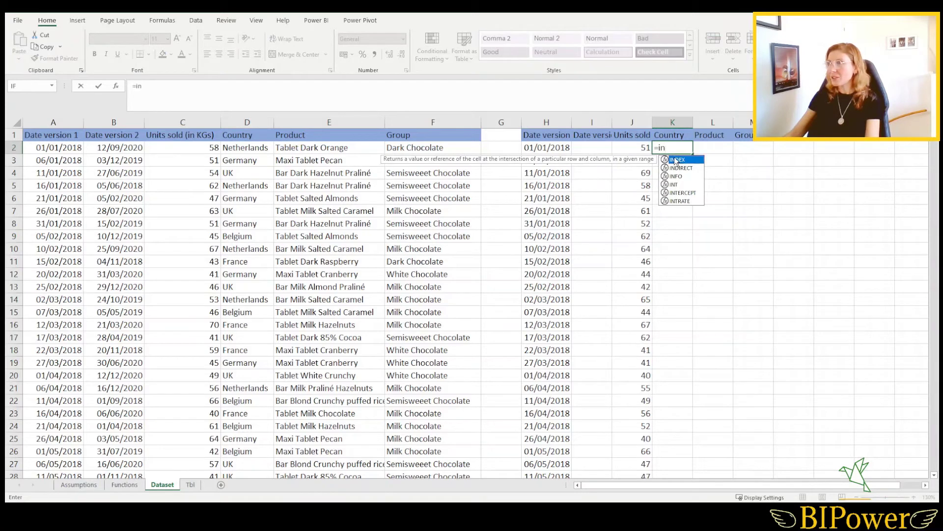
double_click(677, 160)
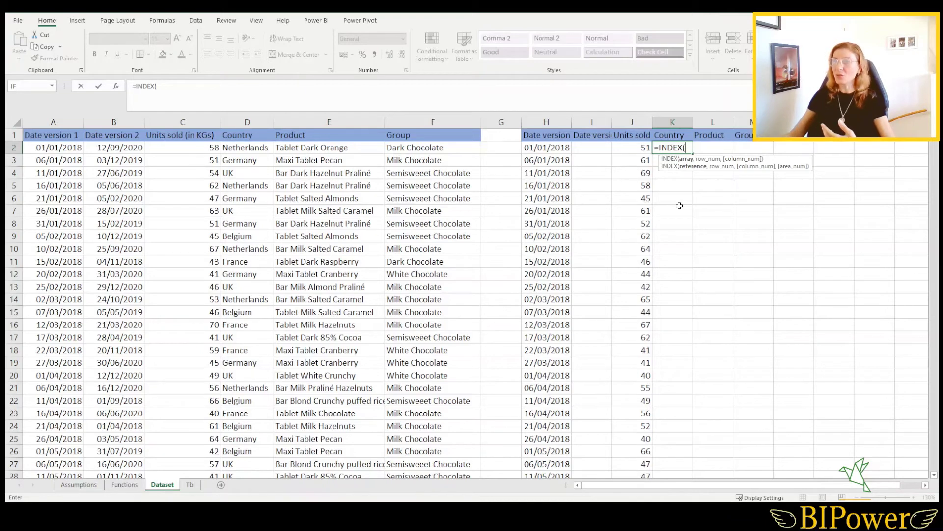
click(77, 486)
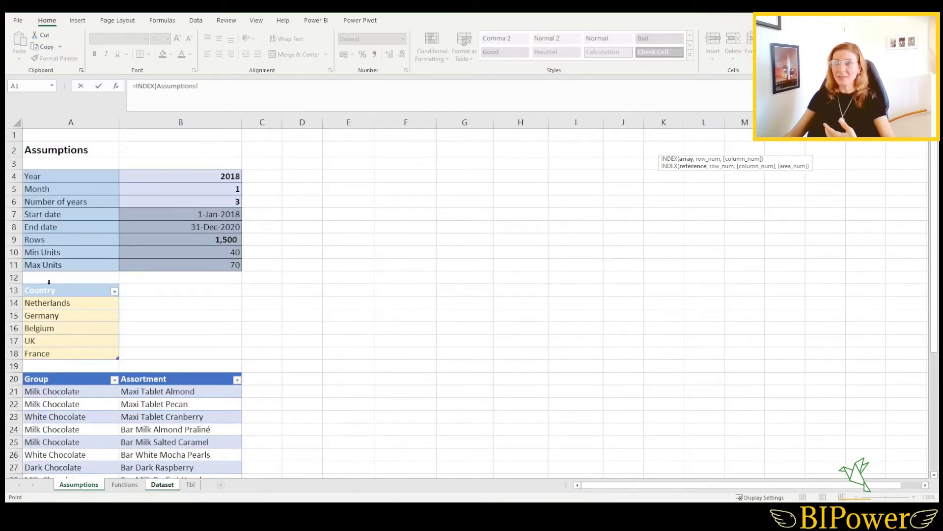
click(50, 281)
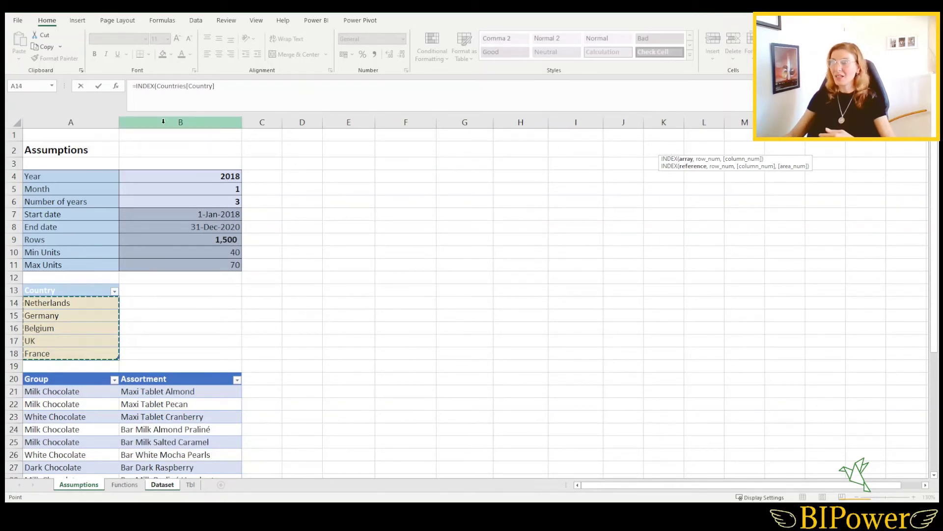
click(239, 88)
Step: Nest RANDARRAY as the INDEX row number, with Assumptions!B9 as rows, the columns argument empty and 1 as the minimum
text(,)
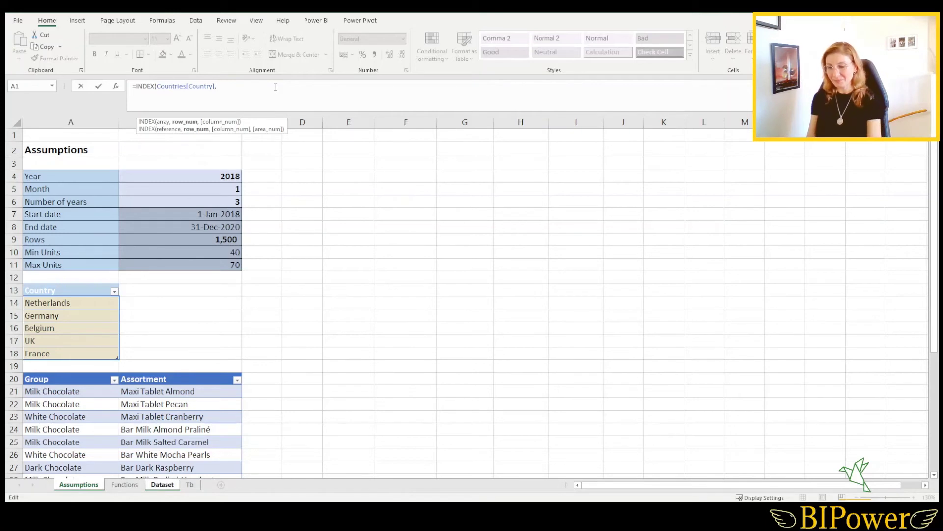
text(ran)
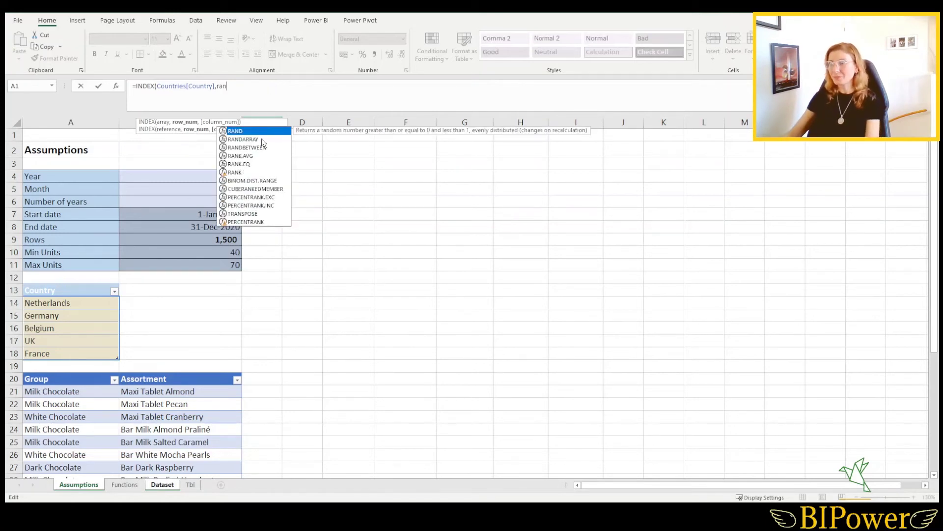
double_click(262, 140)
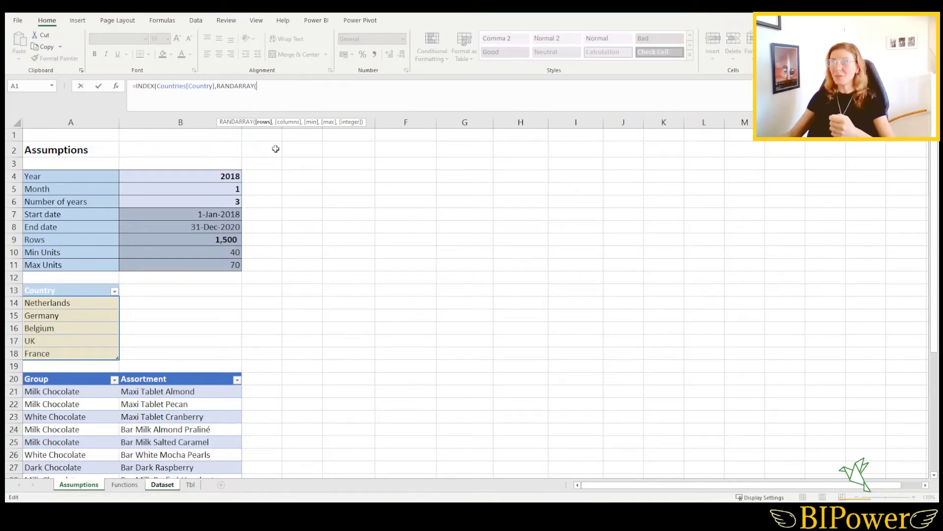
click(210, 239)
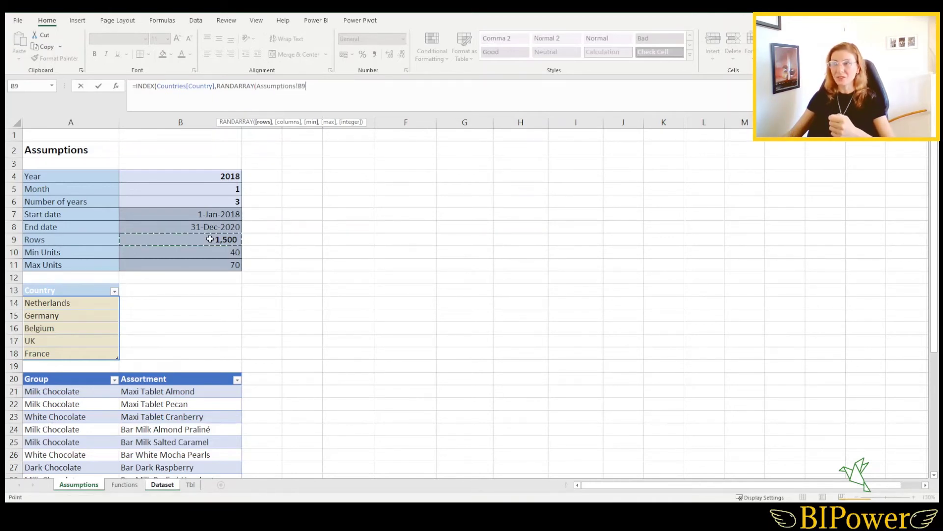
text(,)
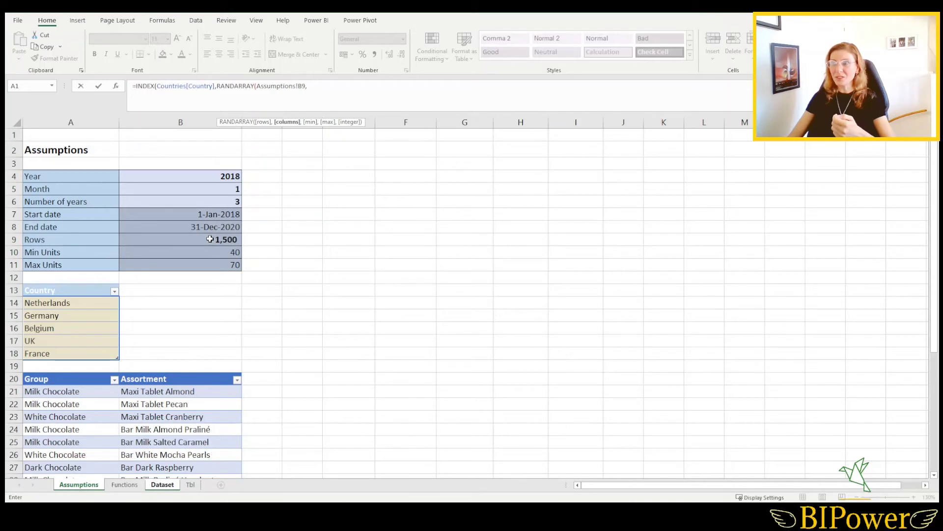
text(,1)
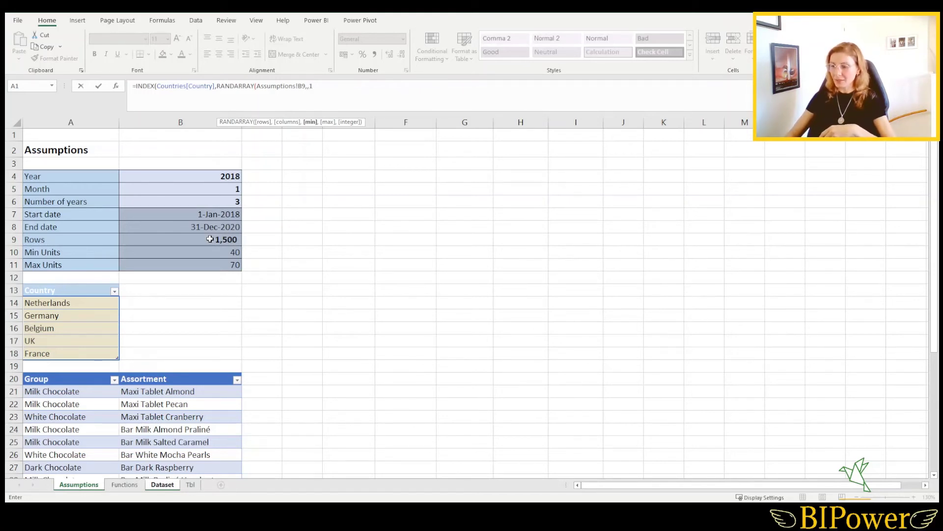
text(,)
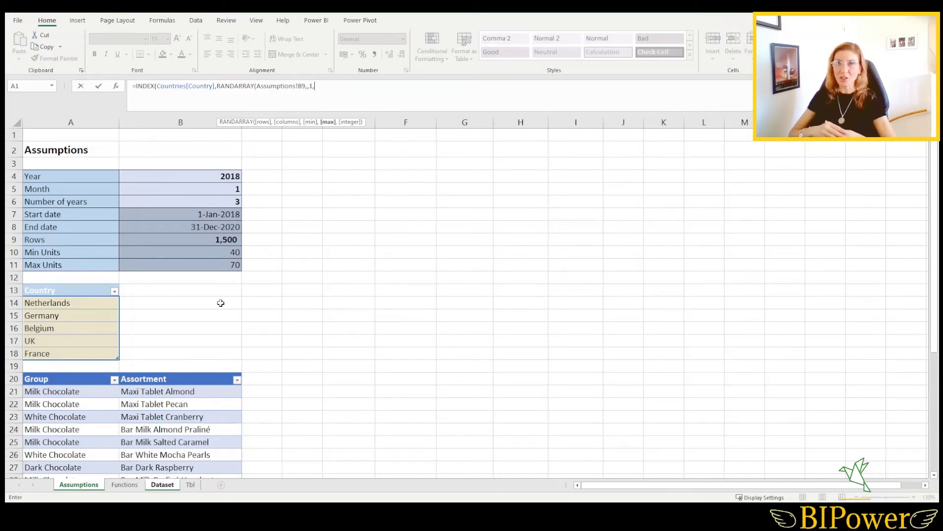
Step: Set the RANDARRAY maximum to ROWS(Countries[Country]) and complete the Country formula without an INDEX column number
text(ro)
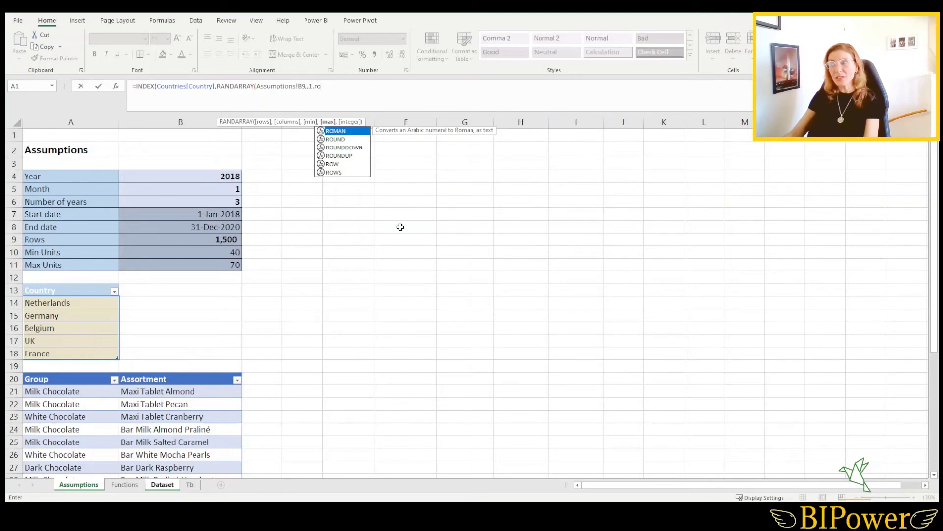
click(337, 173)
double_click(337, 173)
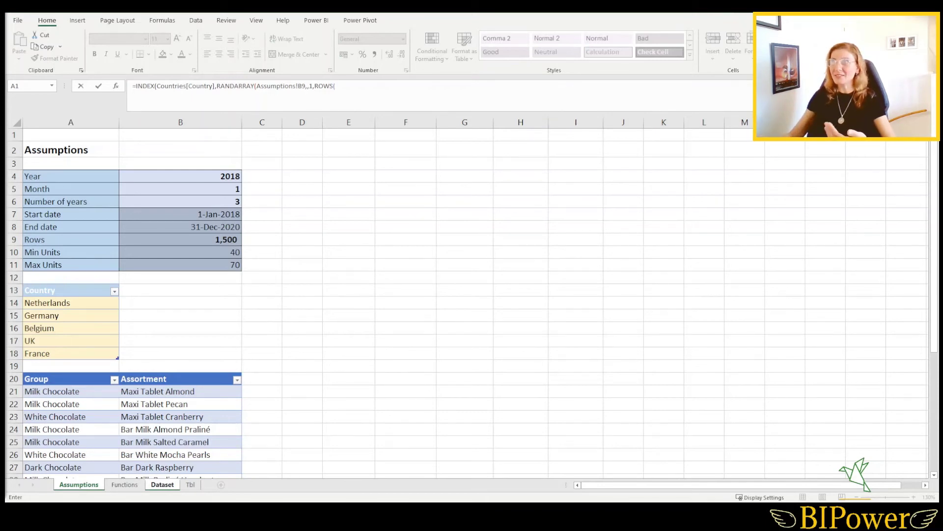
click(346, 86)
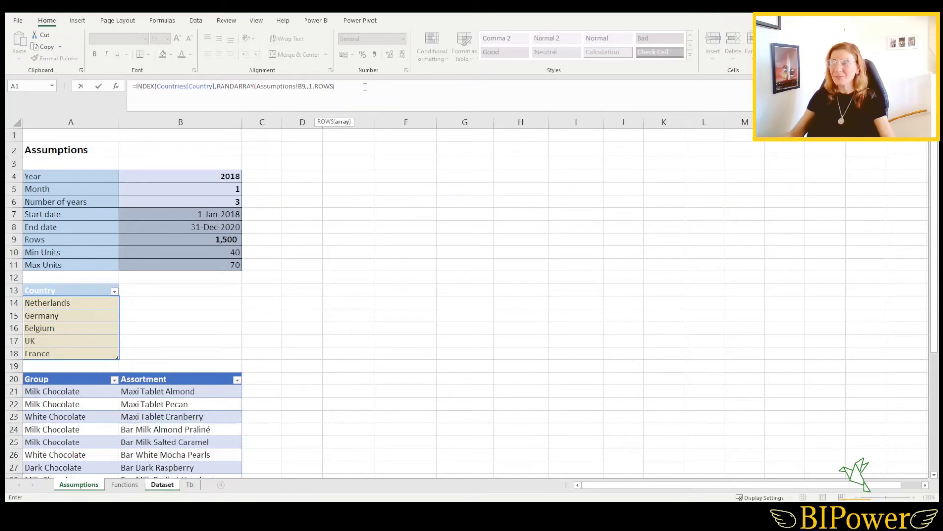
click(56, 285)
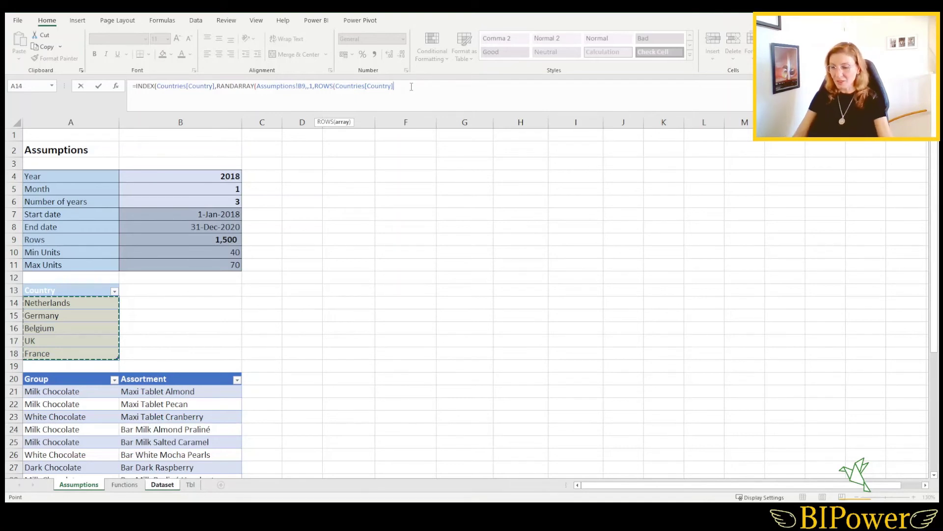
text())
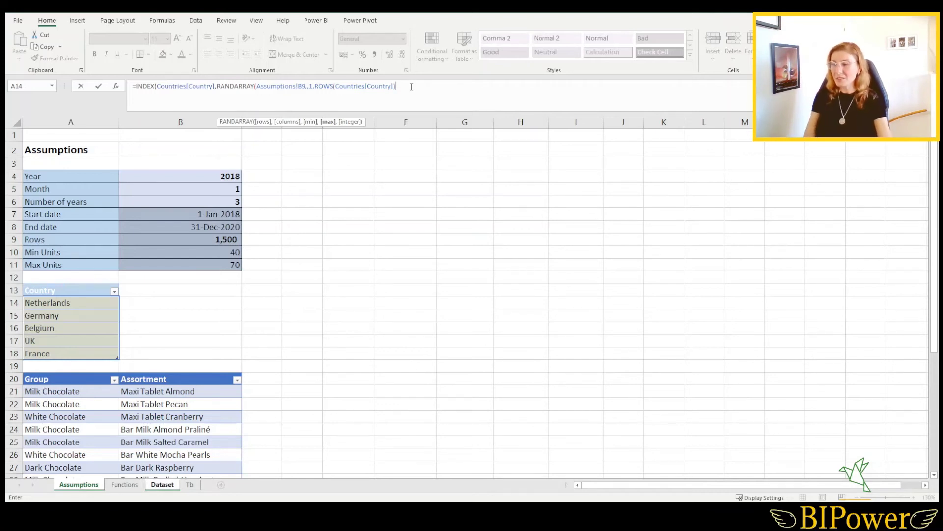
text())
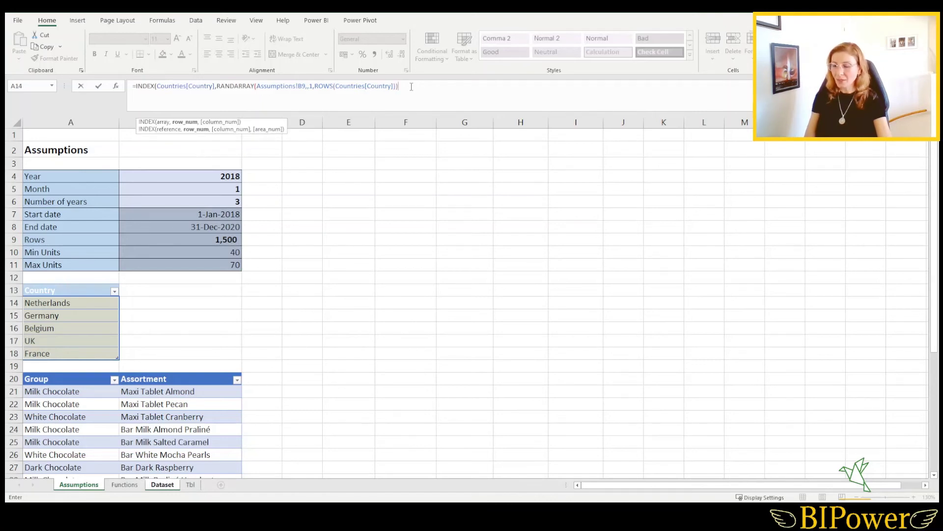
text(,)
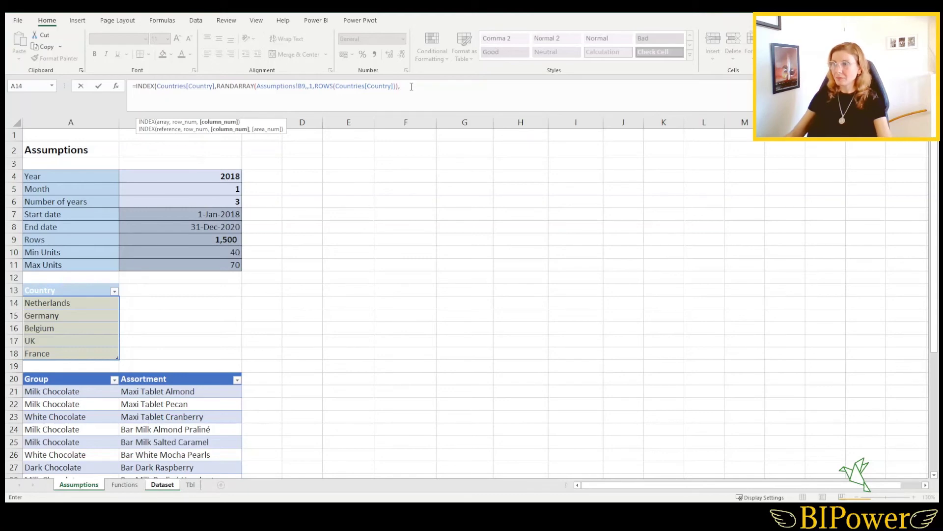
key(BackSpace)
text())
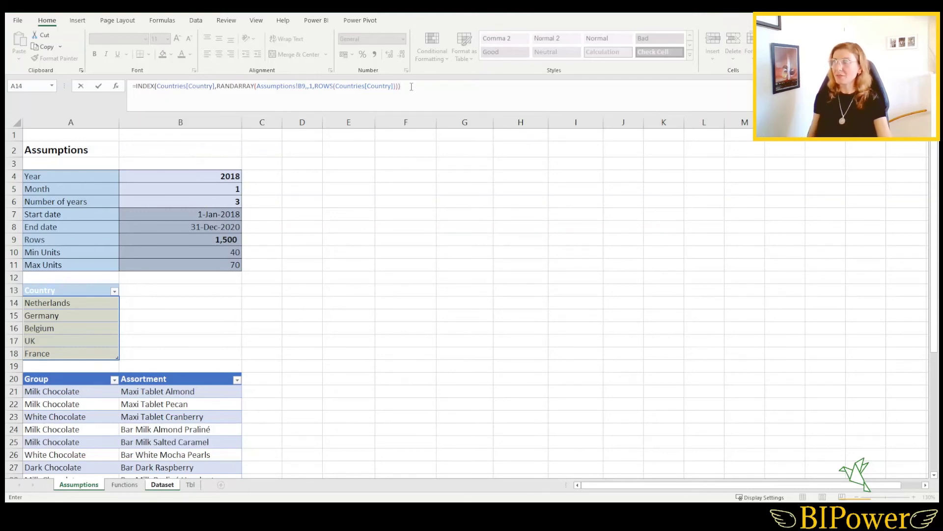
key(Return)
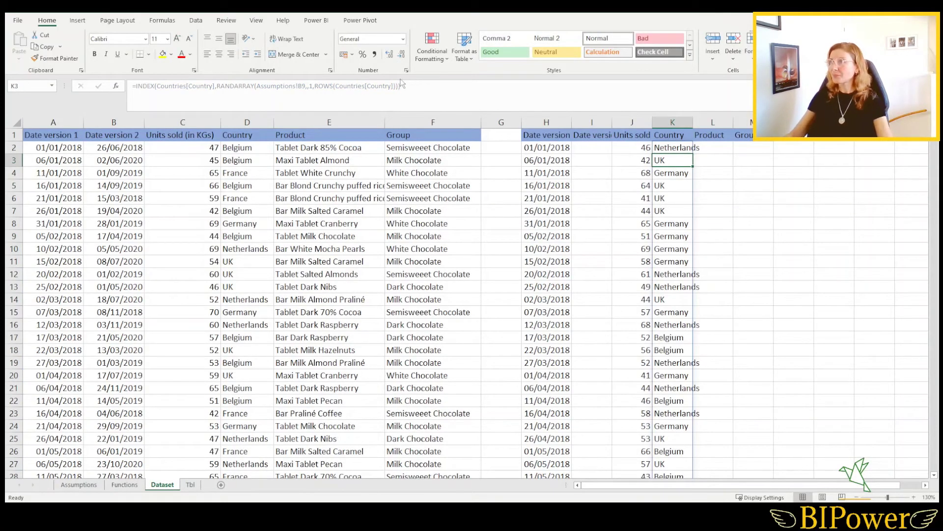
Step: Autofit the width of column K to the country names
click(671, 146)
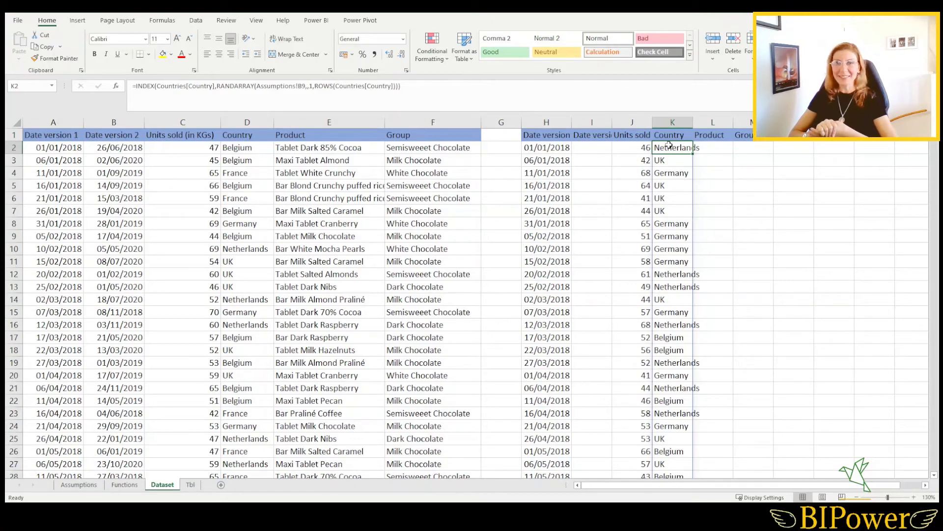
double_click(694, 122)
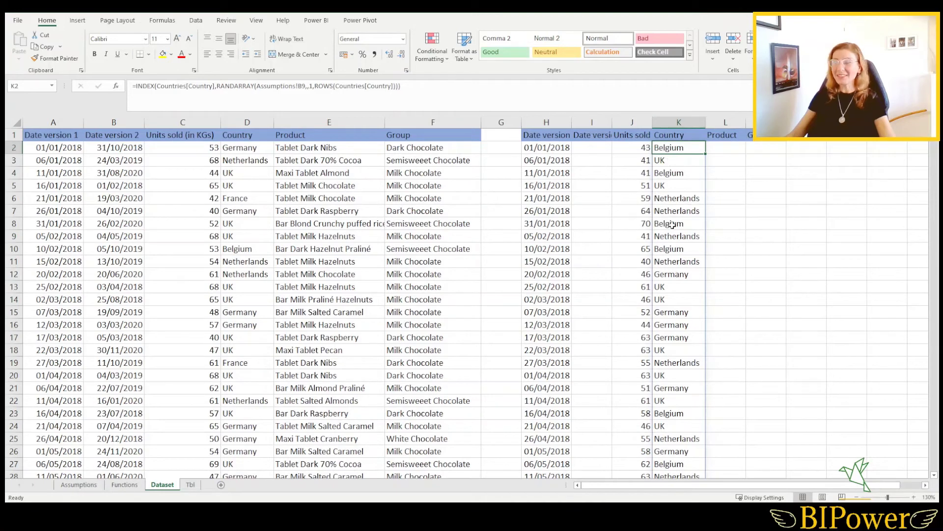
click(668, 171)
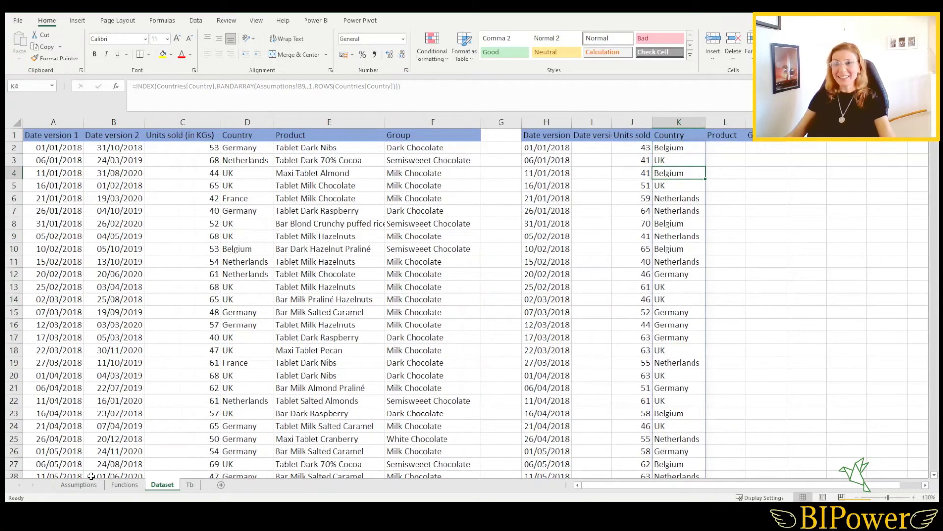
Step: Insert two rows between the Country table and the Group/Assortment table on the Assumptions sheet
click(78, 484)
click(201, 350)
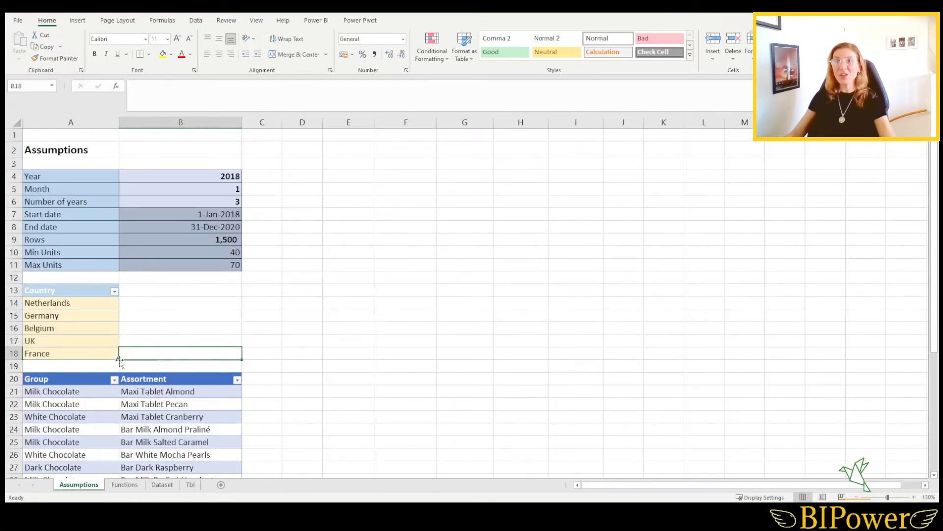
drag(12, 378, 12, 366)
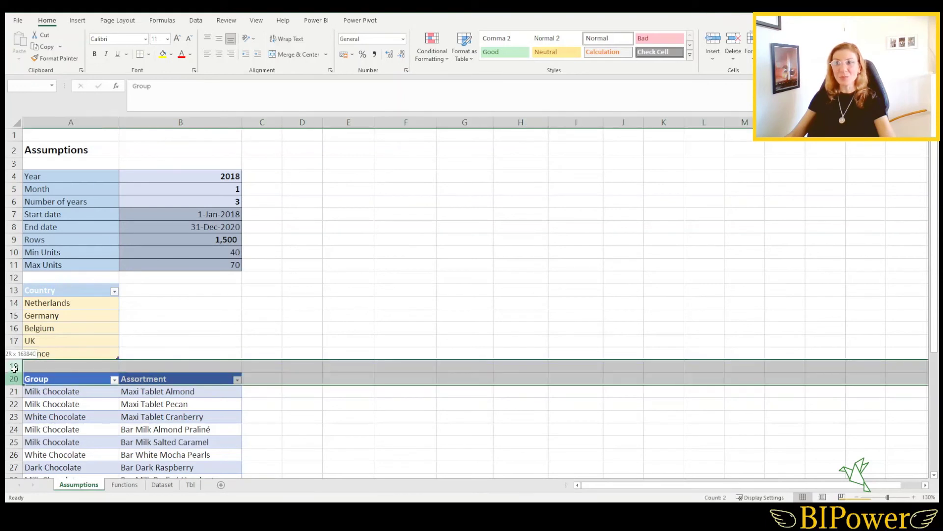
right_click(15, 367)
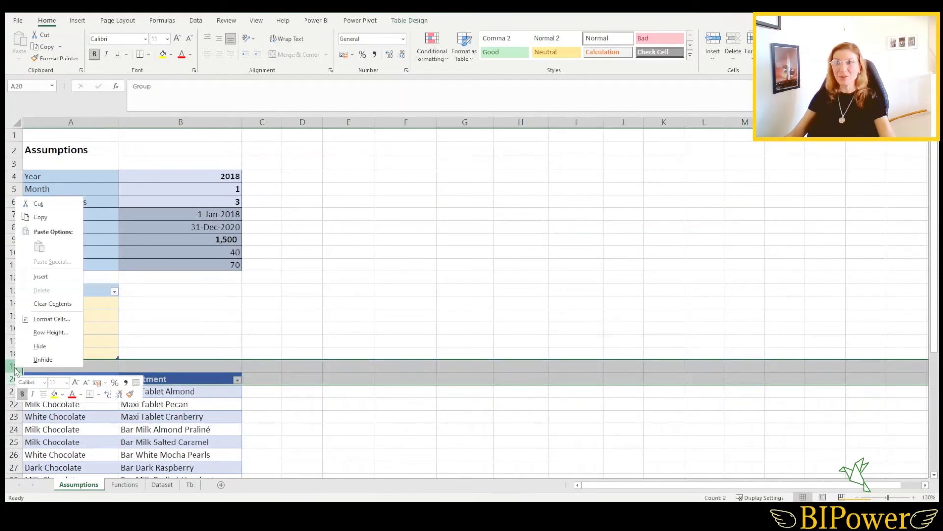
click(56, 277)
click(169, 328)
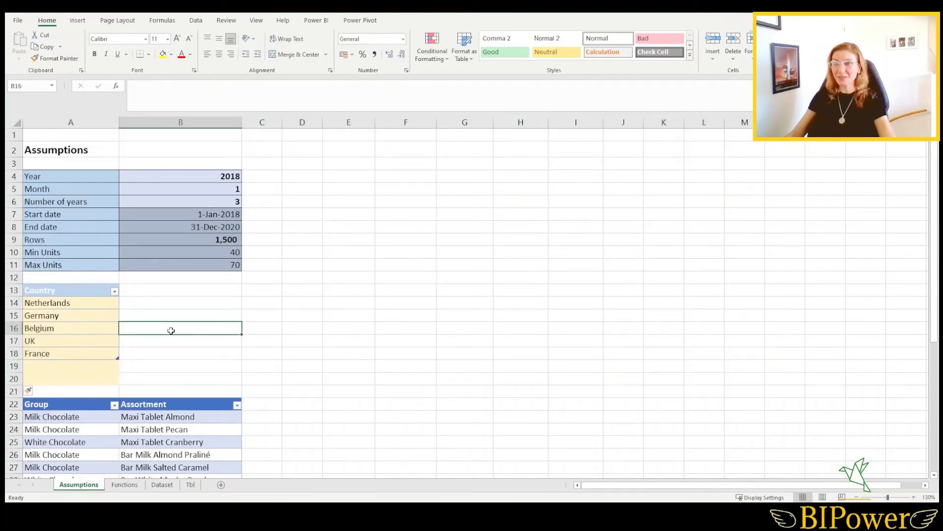
Step: Add US and Spain as new entries directly below France in the Country table
click(78, 367)
text(US)
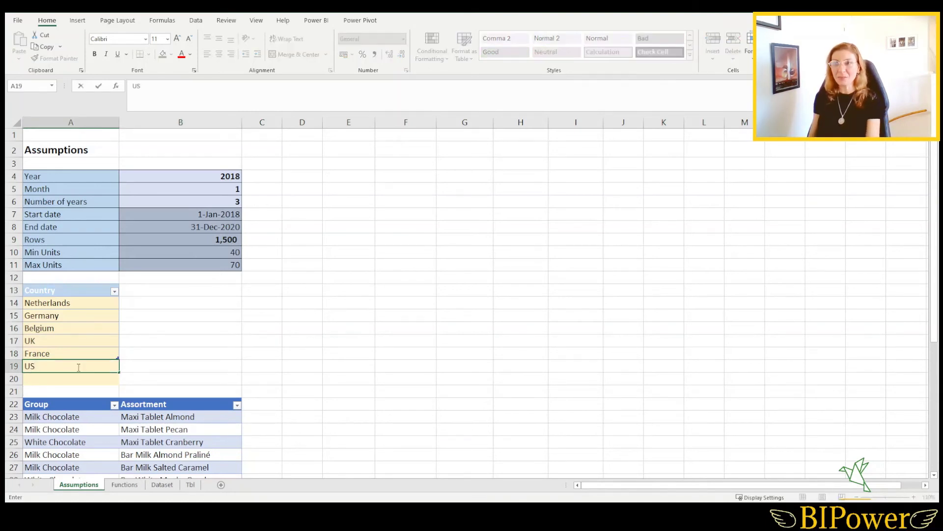
key(Return)
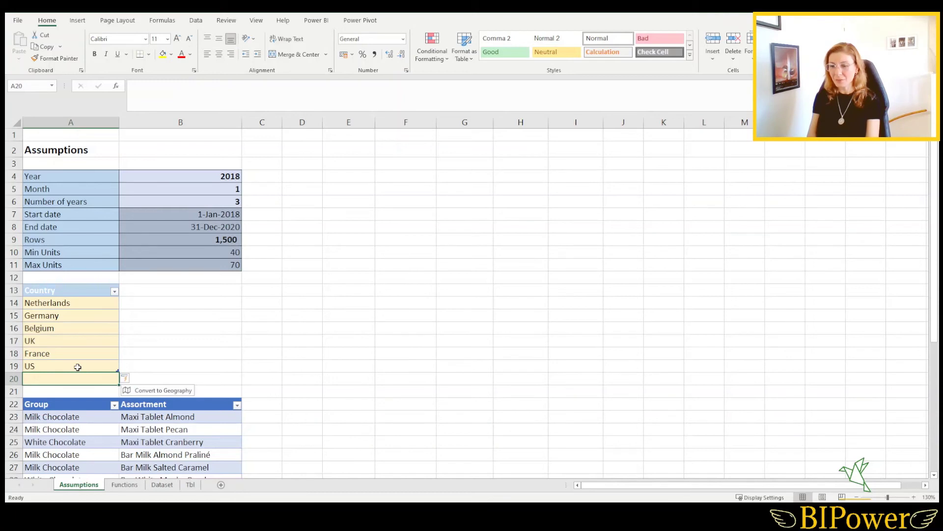
text(Spain)
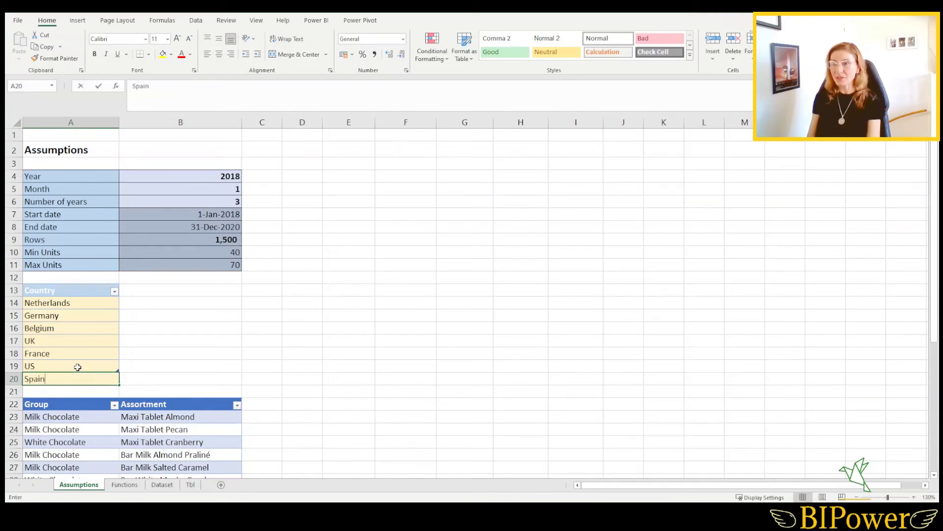
key(Return)
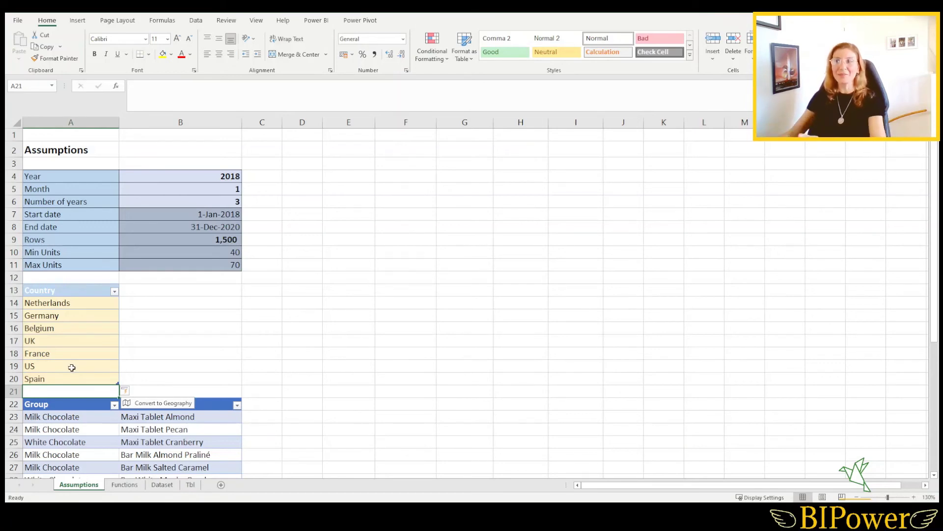
click(71, 366)
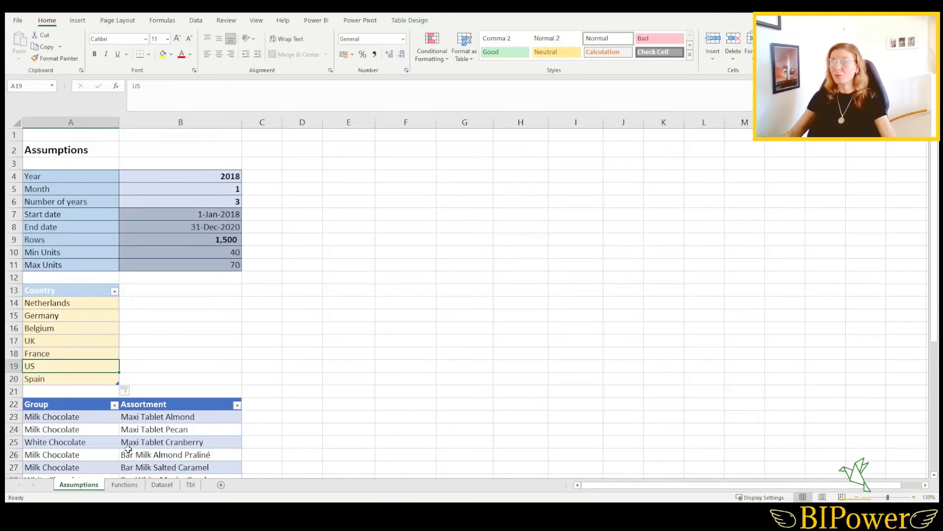
Step: Check the Country column on the Dataset sheet and compare the INDEX formula in K2 with the Product formula in E2
click(162, 485)
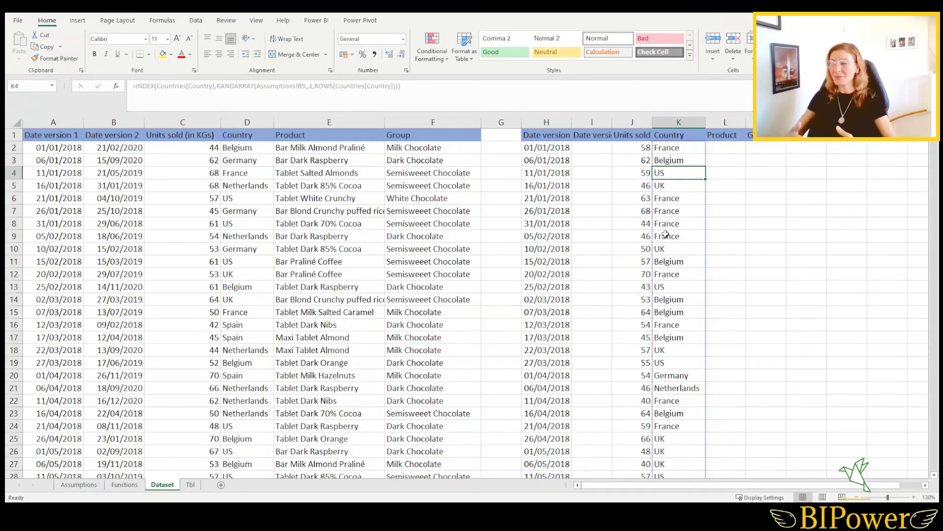
click(670, 148)
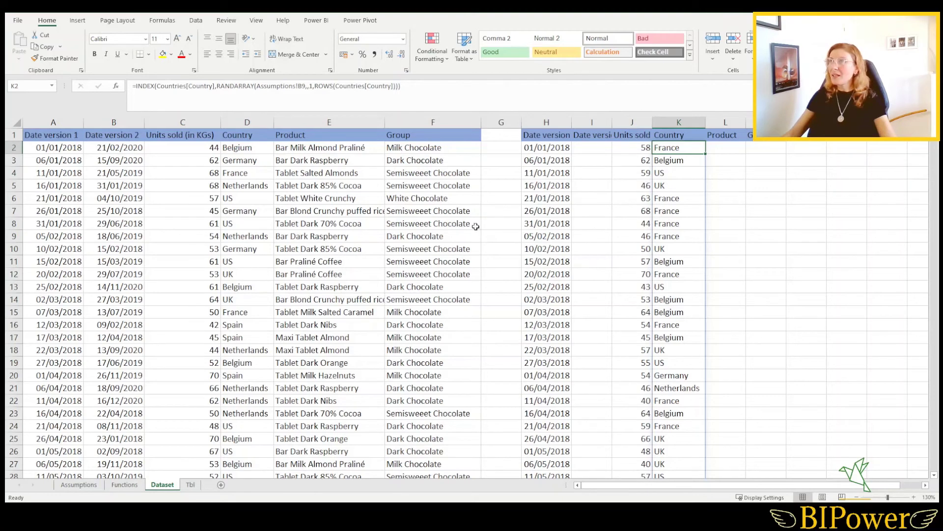
click(302, 148)
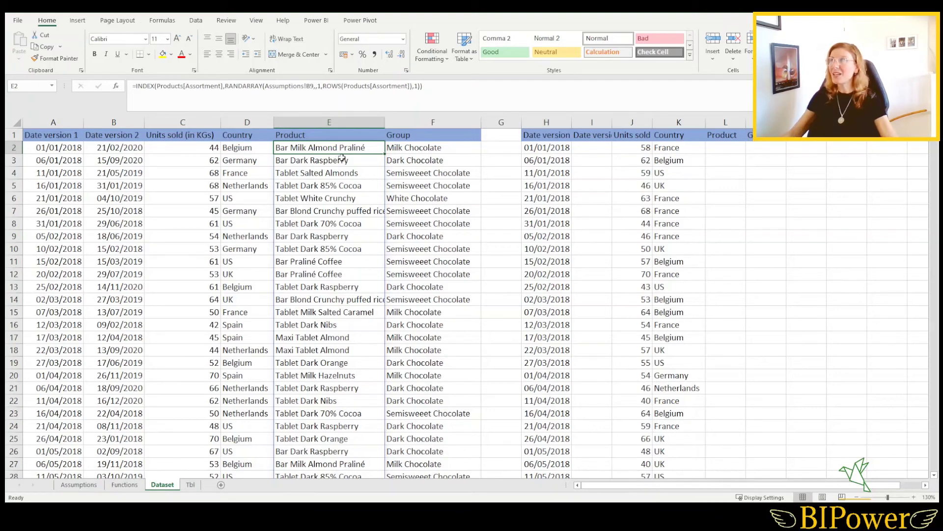
click(669, 148)
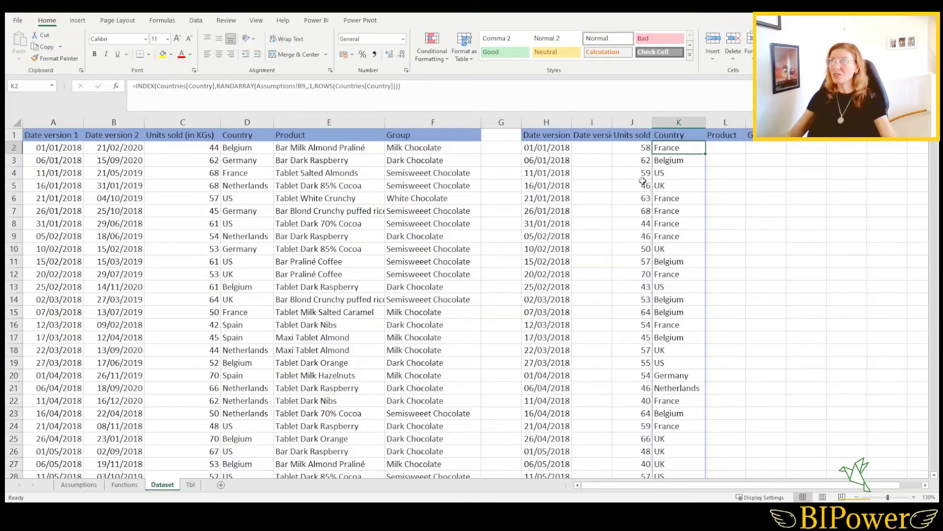
click(334, 148)
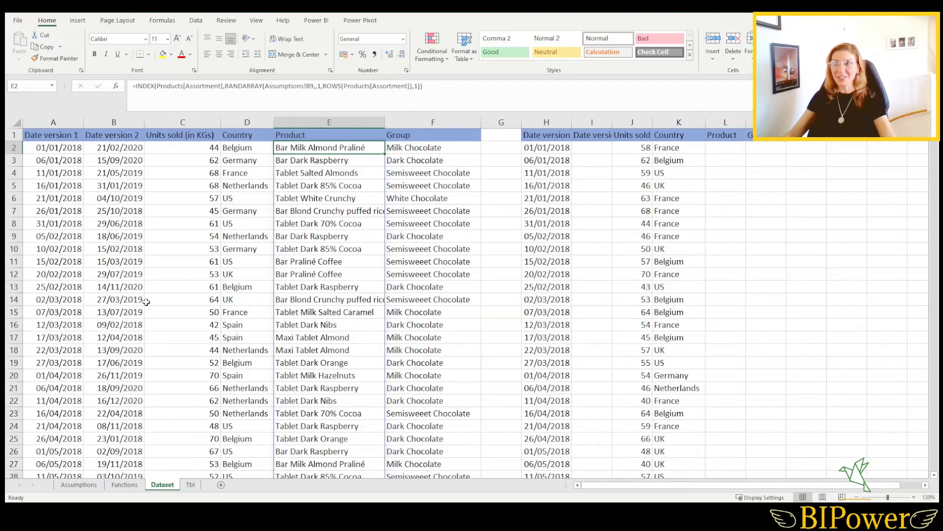
Step: Review the Group and Assortment table on the Assumptions sheet that supplies the Product formula
click(79, 485)
scroll(215, 384, down, 2)
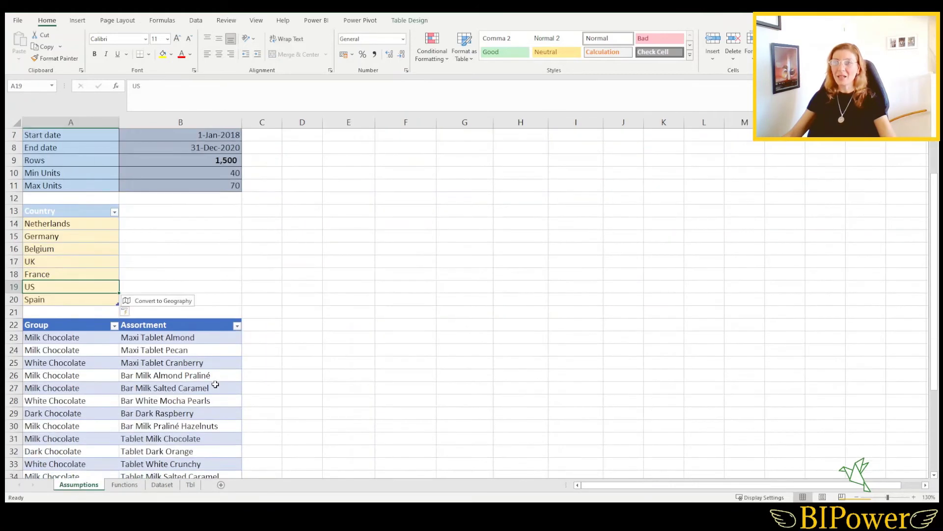
scroll(215, 385, down, 4)
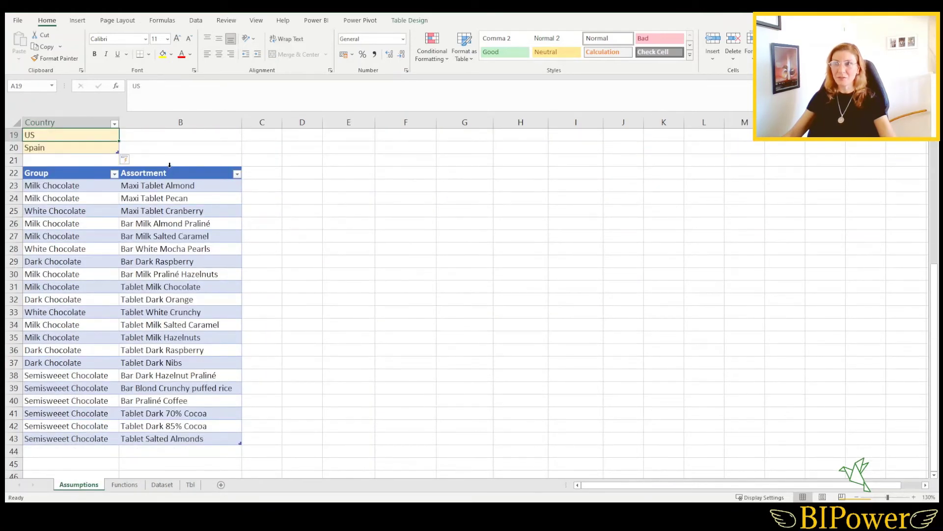
Step: Review the Assortment entries on the Assumptions sheet and the function syntax list on the Functions sheet
click(170, 165)
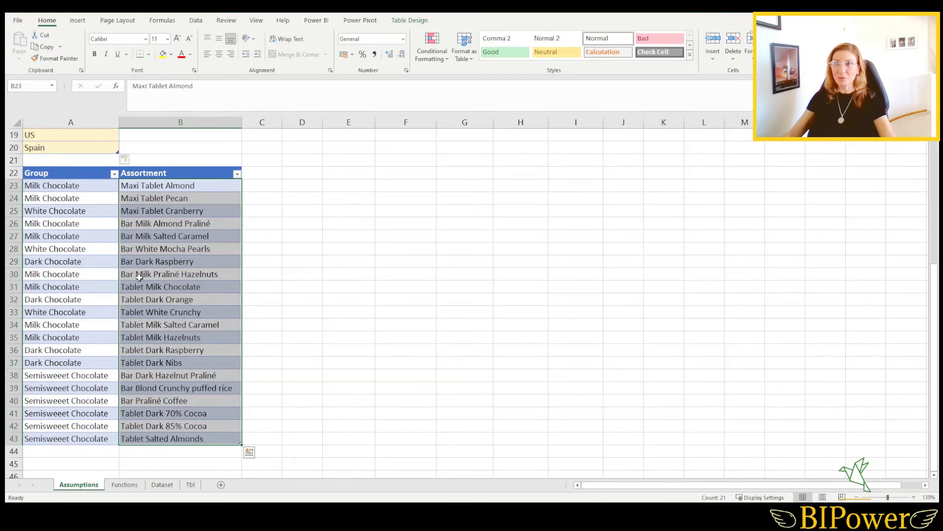
scroll(175, 281, up, 6)
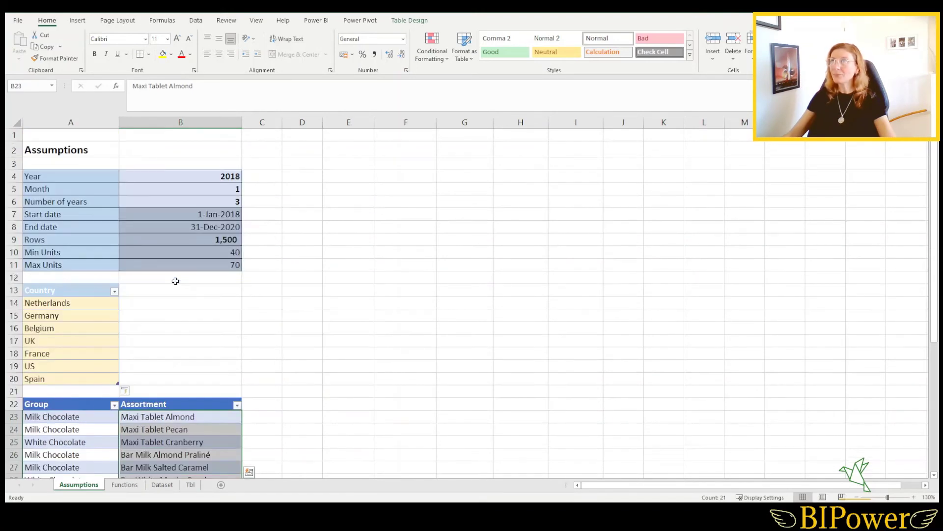
click(125, 484)
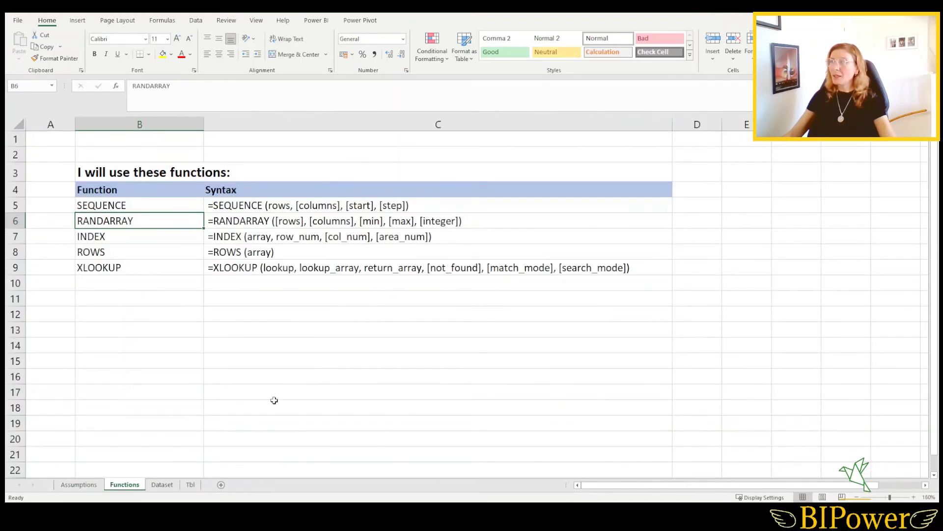
Step: Compare the Country formula in K2 with the Group formula in F2 on the Dataset sheet
click(163, 485)
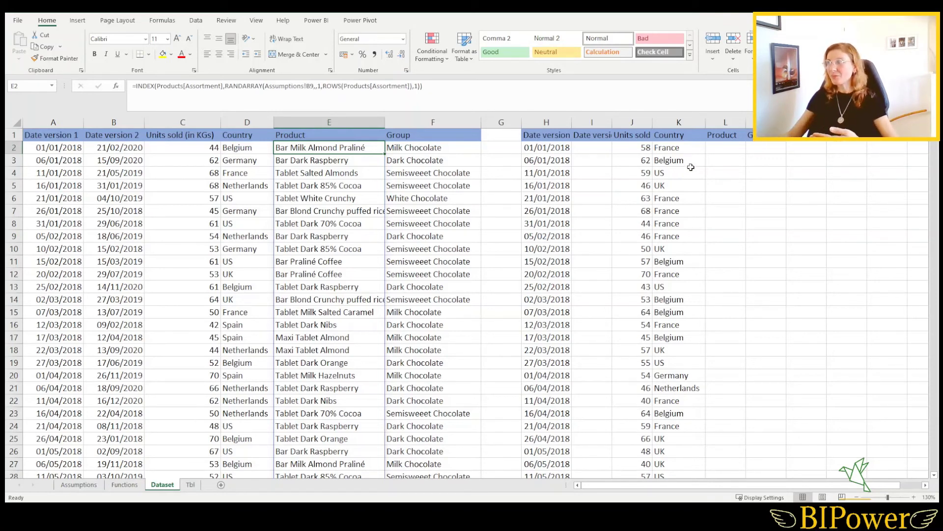
click(668, 146)
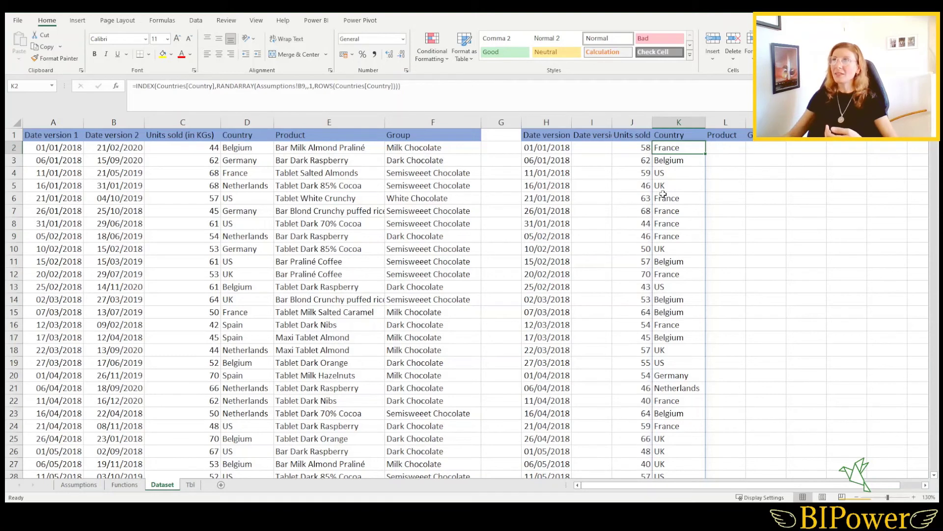
click(404, 147)
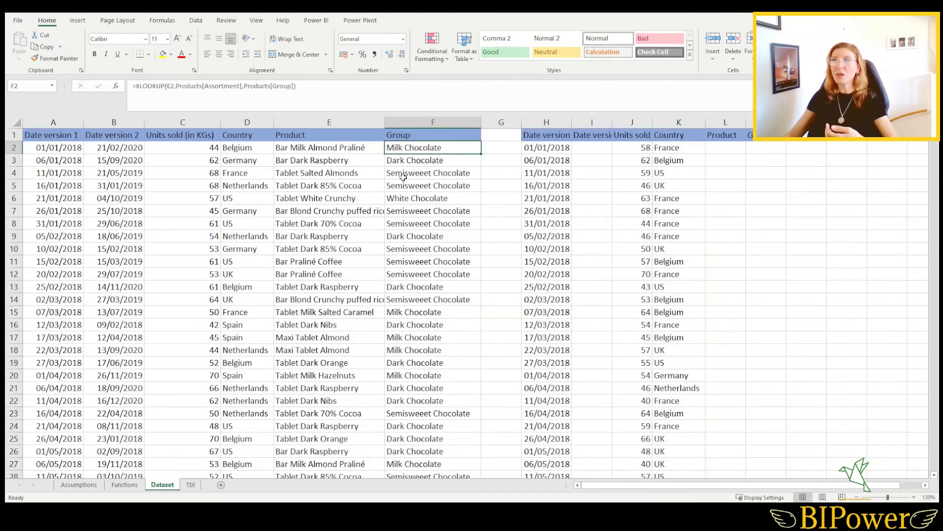
Step: Examine how the Assortment items are assigned to chocolate groups in the Group/Assortment table on the Assumptions sheet
click(77, 485)
scroll(93, 418, down, 7)
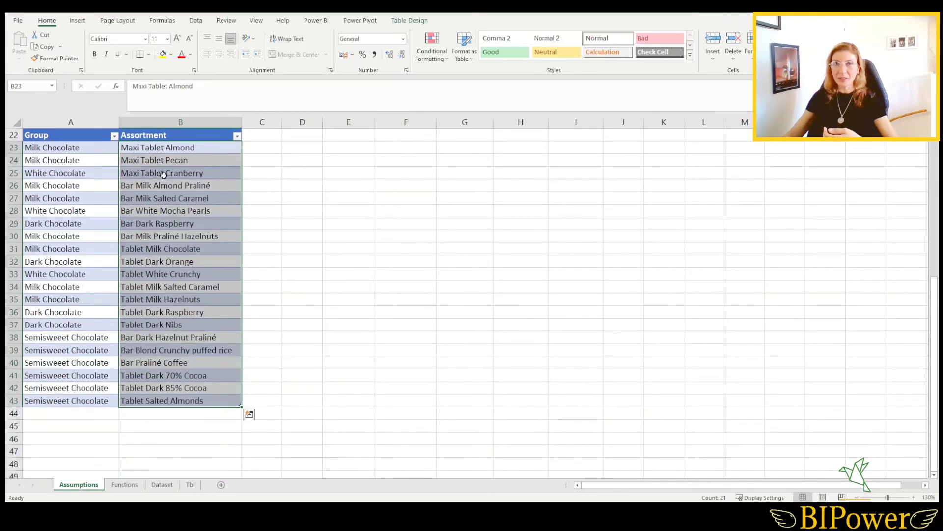
scroll(164, 175, up, 1)
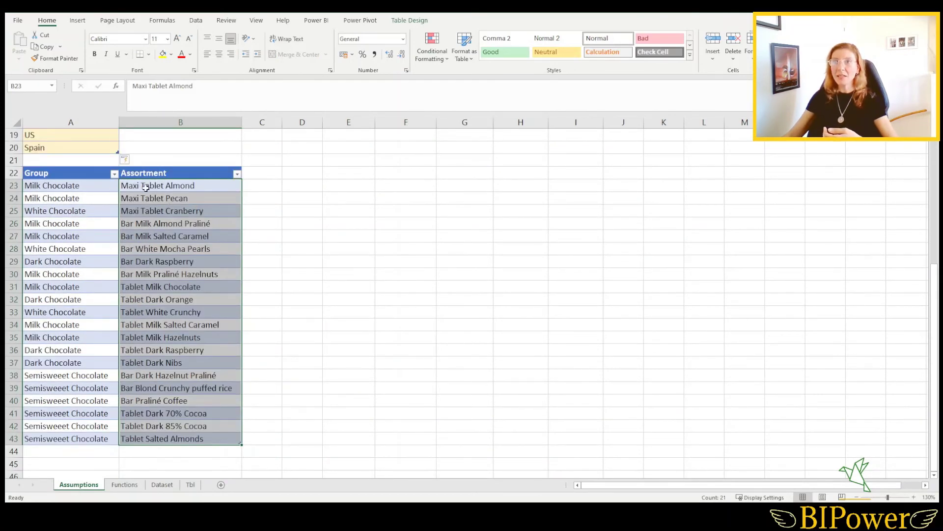
click(146, 187)
click(91, 187)
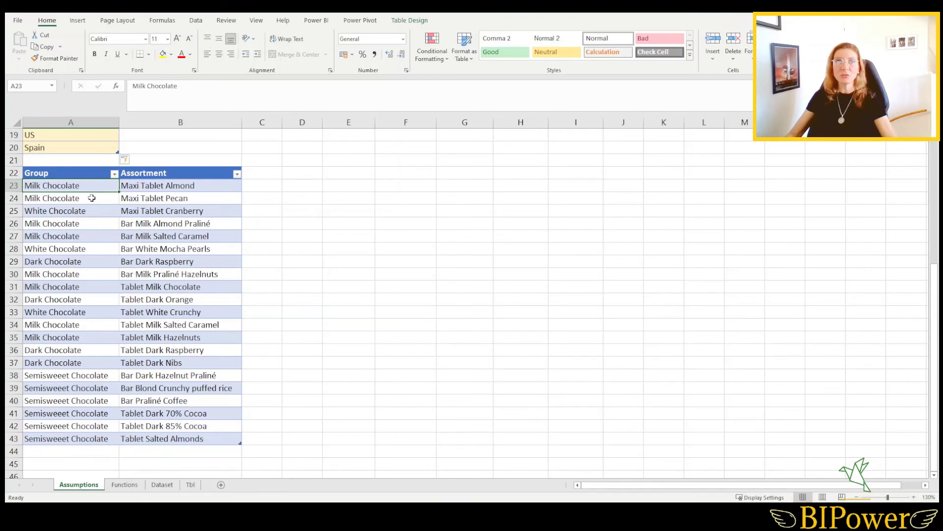
click(138, 185)
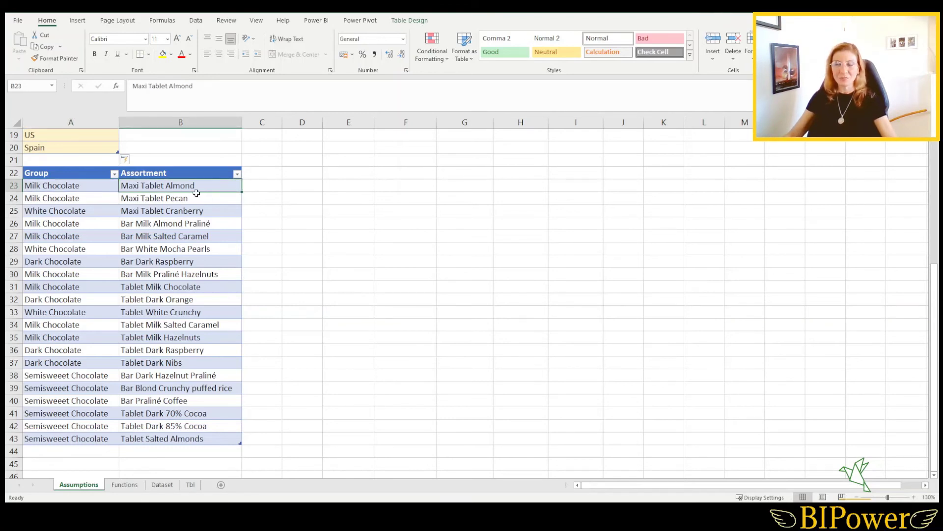
drag(67, 185, 67, 198)
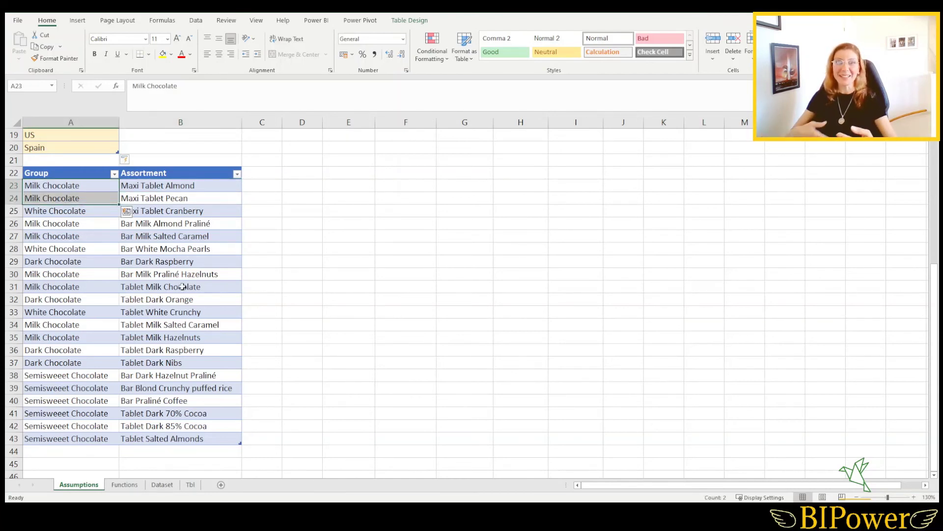
Step: Compare the Product INDEX formula in E2 with the Group XLOOKUP formulas in column F of the Dataset sheet
click(125, 485)
click(162, 484)
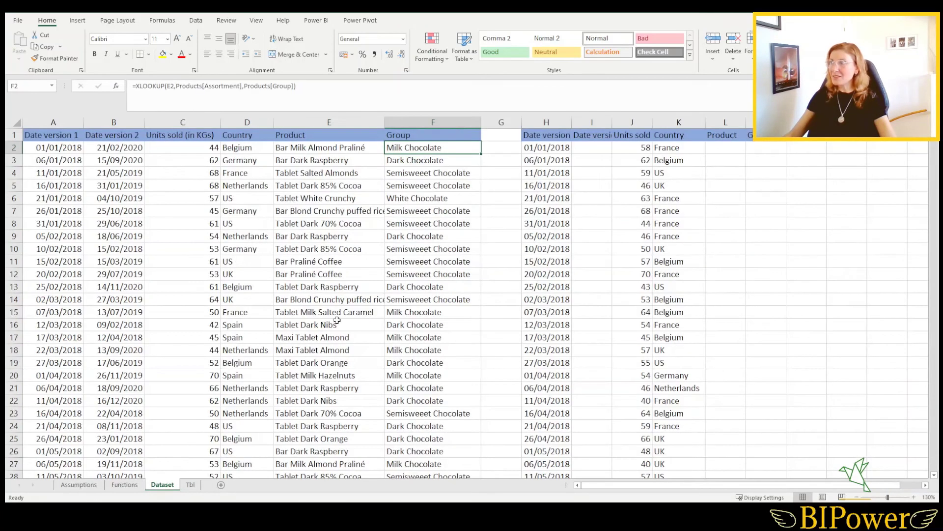
click(421, 163)
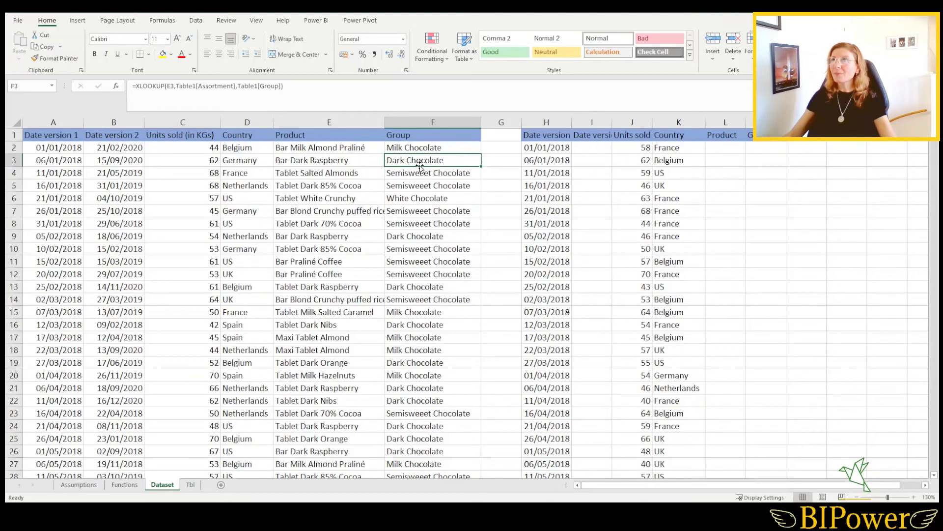
click(325, 148)
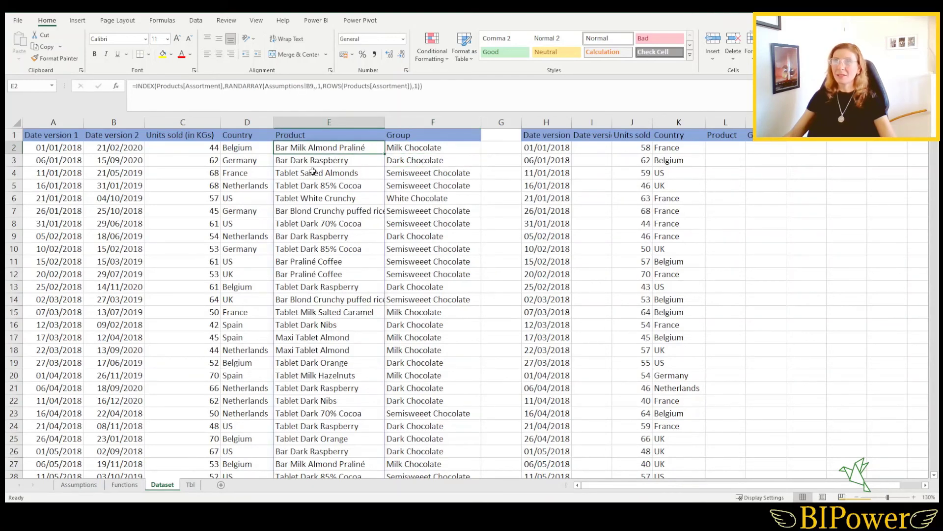
click(405, 148)
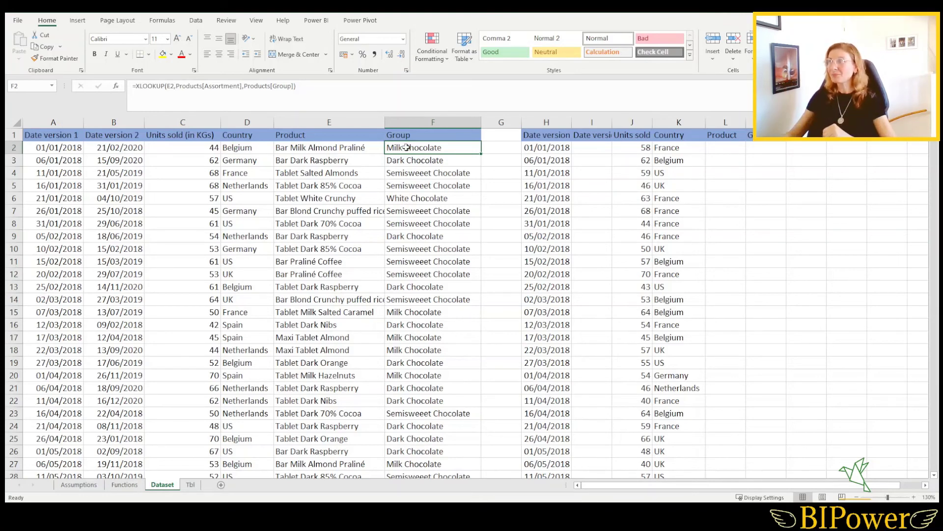
click(315, 148)
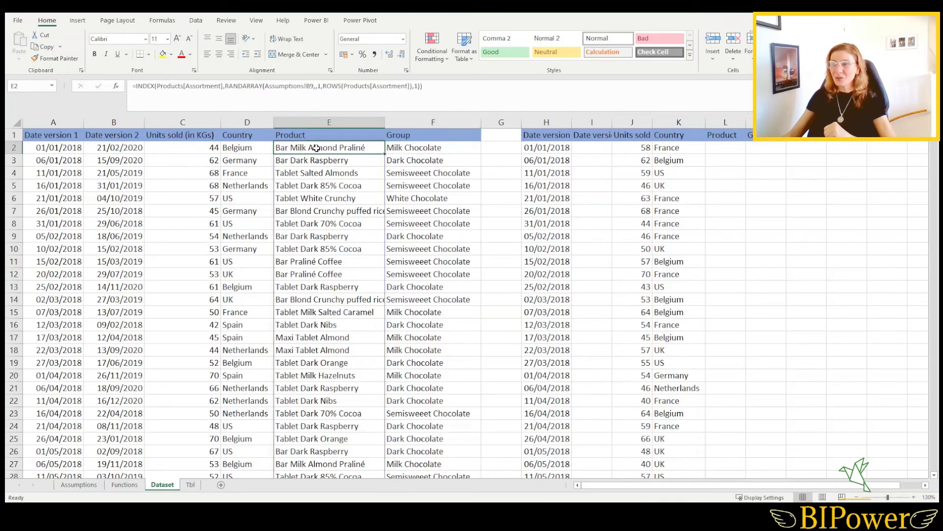
click(410, 146)
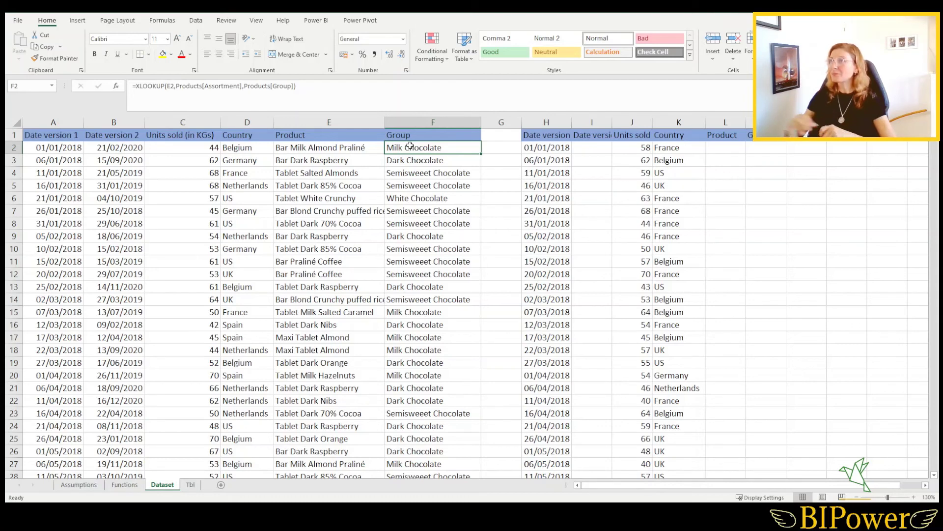
click(414, 209)
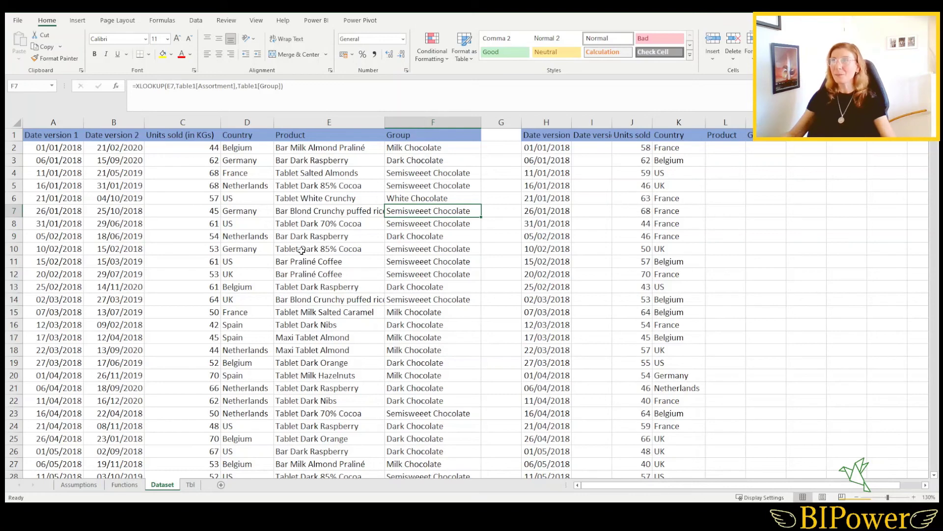
click(54, 219)
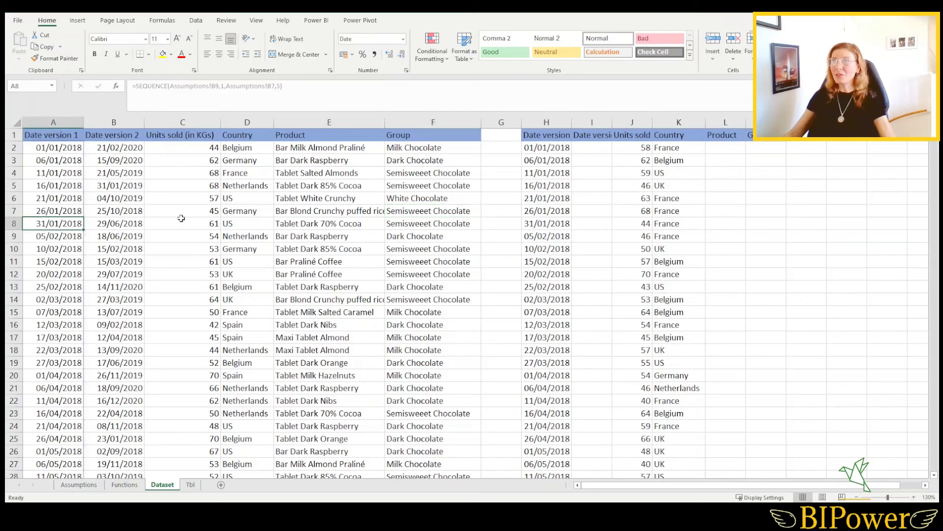
click(425, 214)
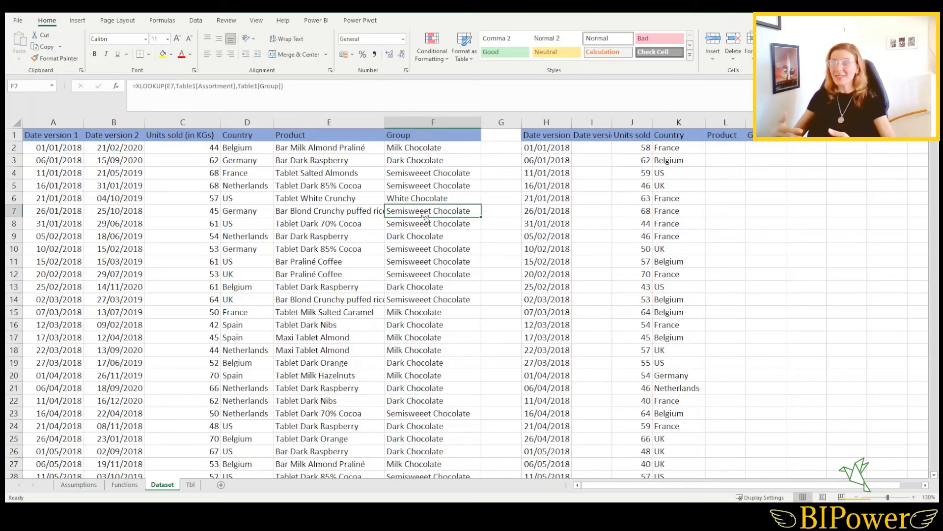
Step: Review the input parameters and the Country table on the Assumptions sheet
click(79, 485)
scroll(267, 336, up, 6)
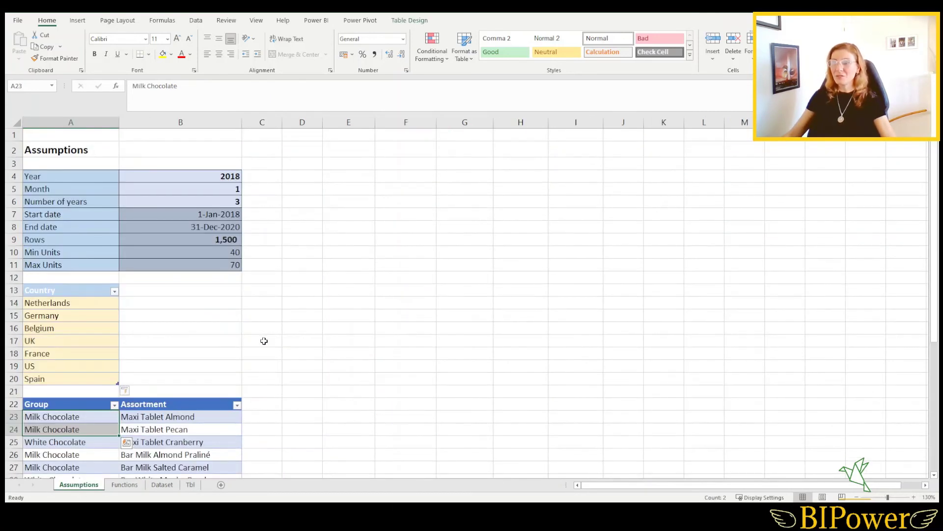
click(278, 307)
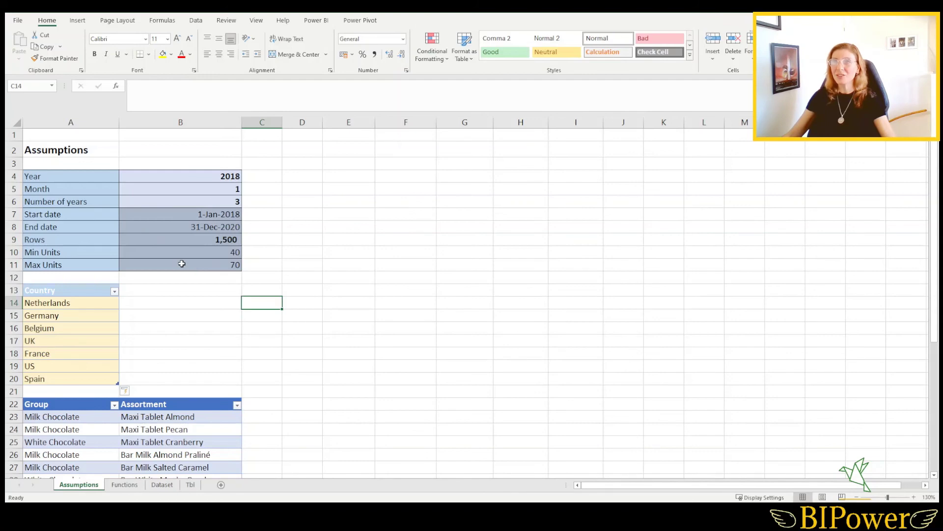
Step: Copy columns A to F of the Dataset sheet and paste them as values at A1 of a new worksheet
click(126, 485)
click(160, 485)
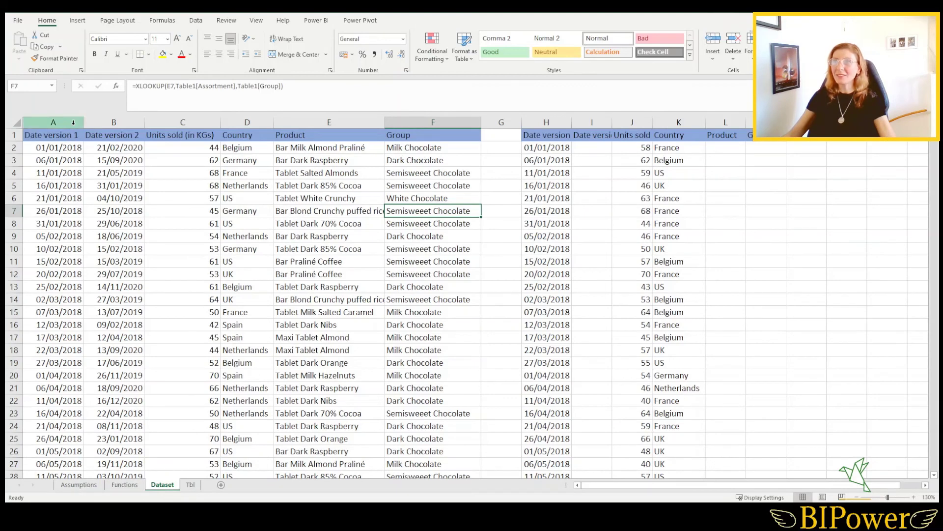
drag(73, 121, 406, 132)
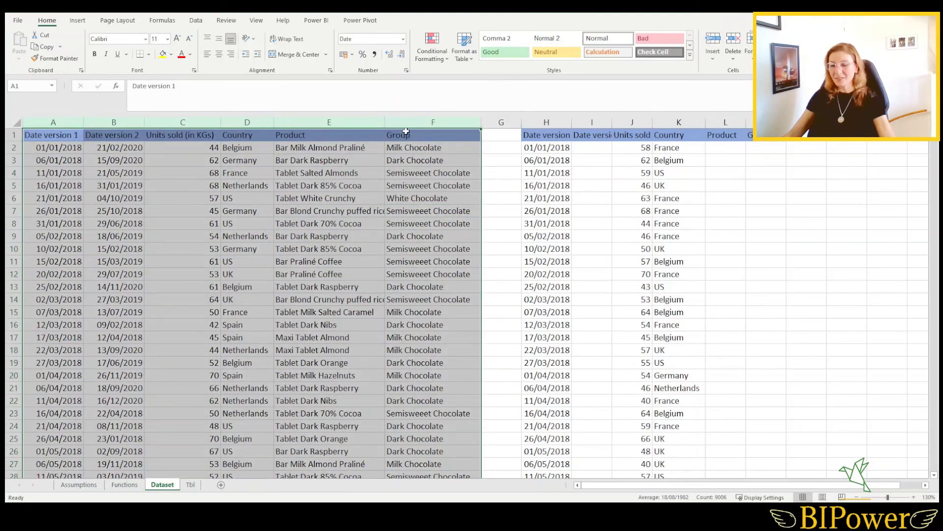
key(ctrl+c)
click(220, 484)
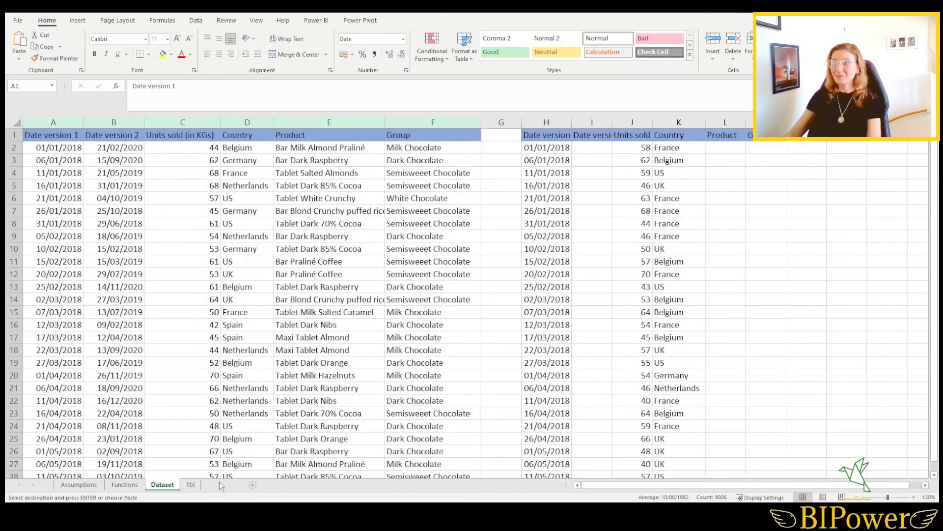
right_click(35, 134)
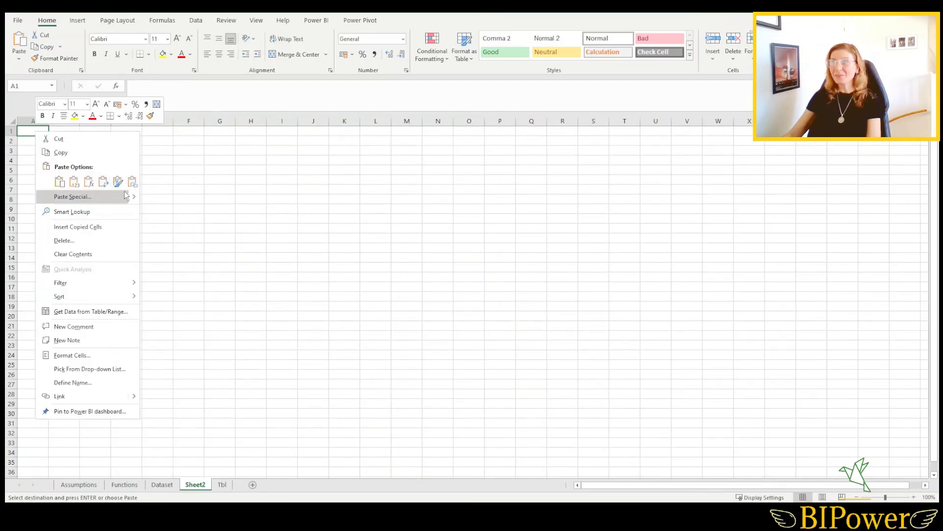
click(74, 181)
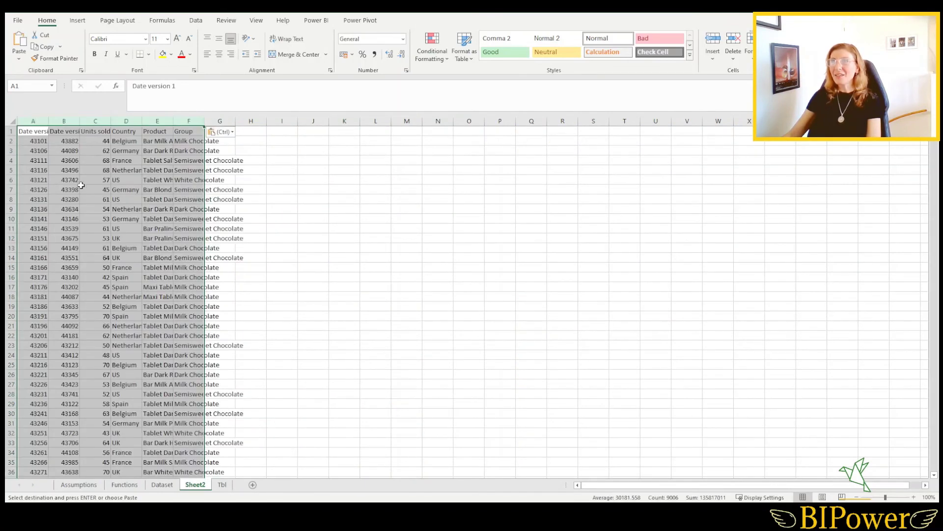
click(82, 168)
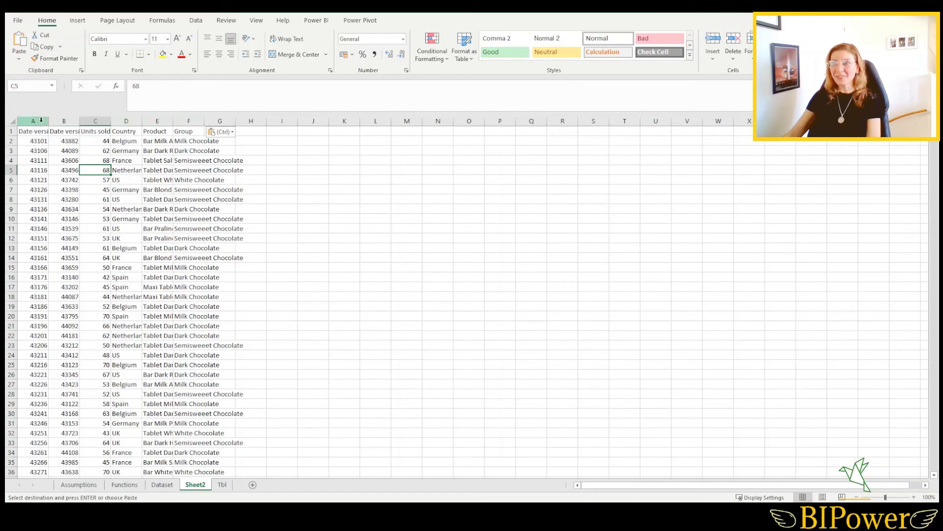
Step: Autofit the widths of columns A to F on the new sheet to their contents
drag(32, 121, 200, 121)
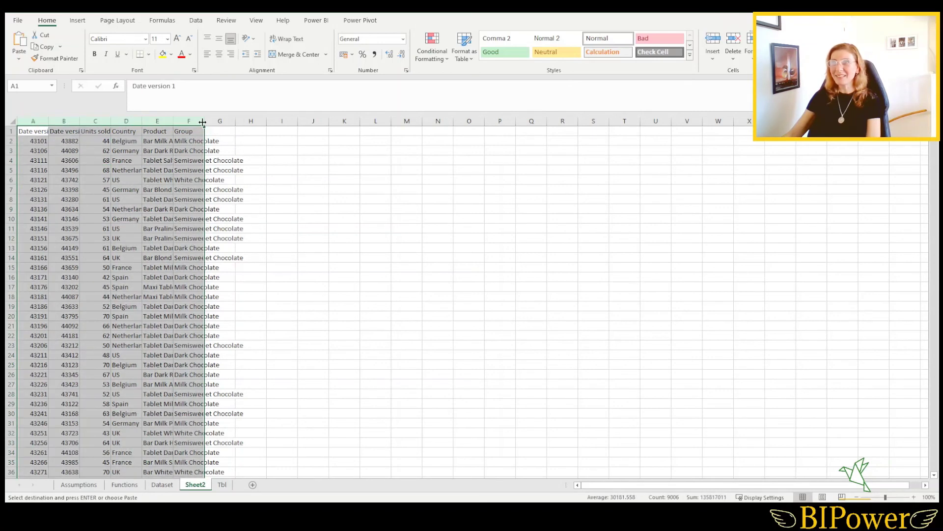
double_click(204, 121)
click(171, 217)
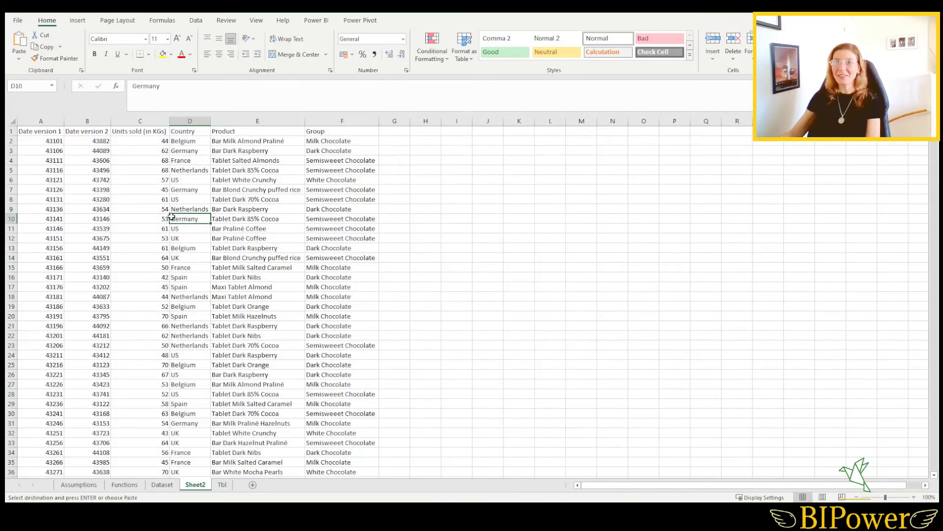
Step: Delete the Date version 2 column from the pasted values
click(97, 121)
right_click(98, 121)
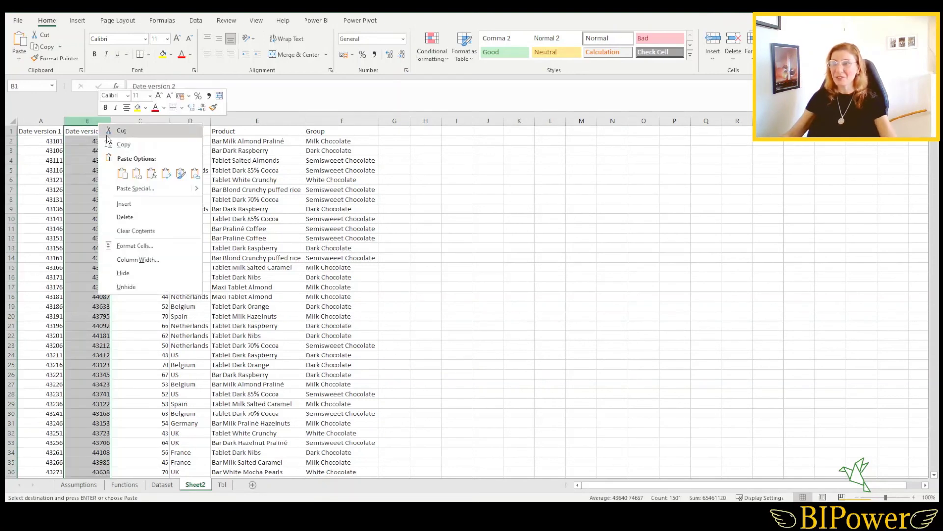
click(140, 217)
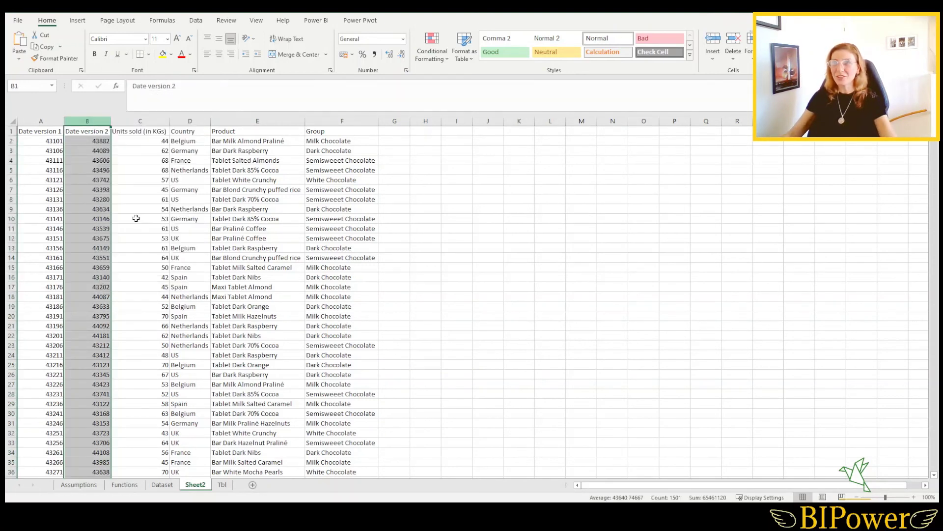
click(195, 210)
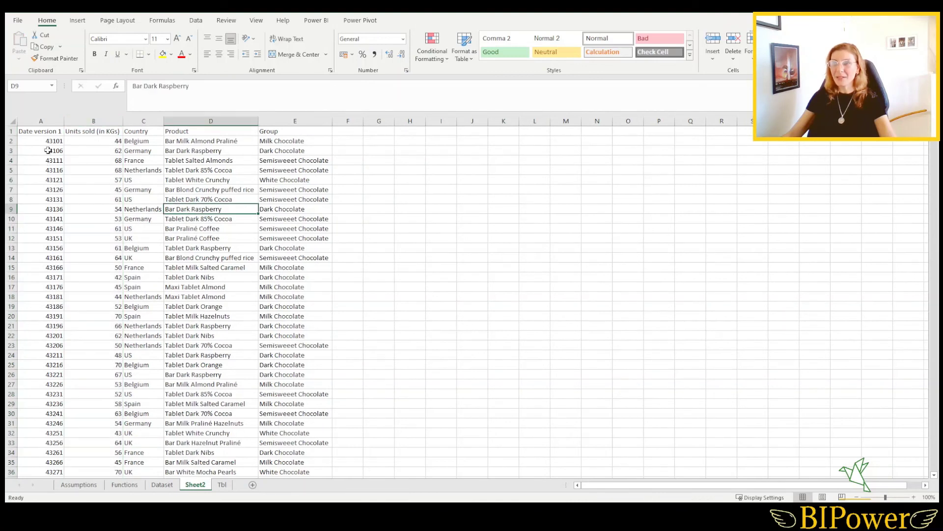
Step: Format the Date version 1 column on the new sheet as Short Date
click(48, 120)
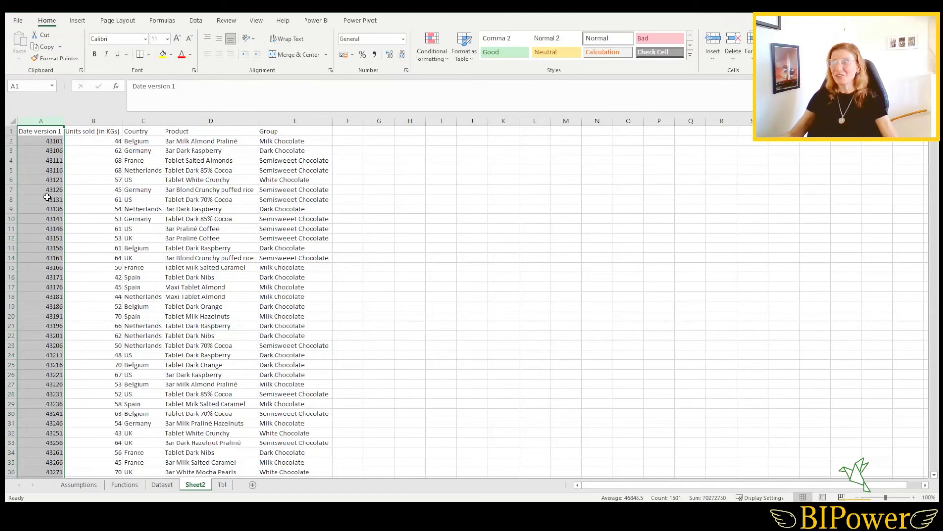
click(403, 39)
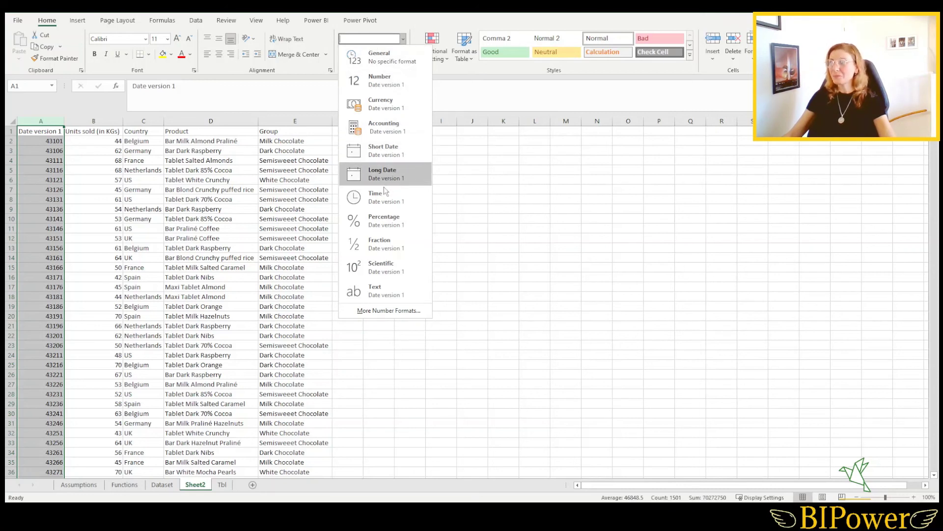
click(390, 152)
Step: Convert the pasted data range A1:E1501 into a table with headers
click(225, 278)
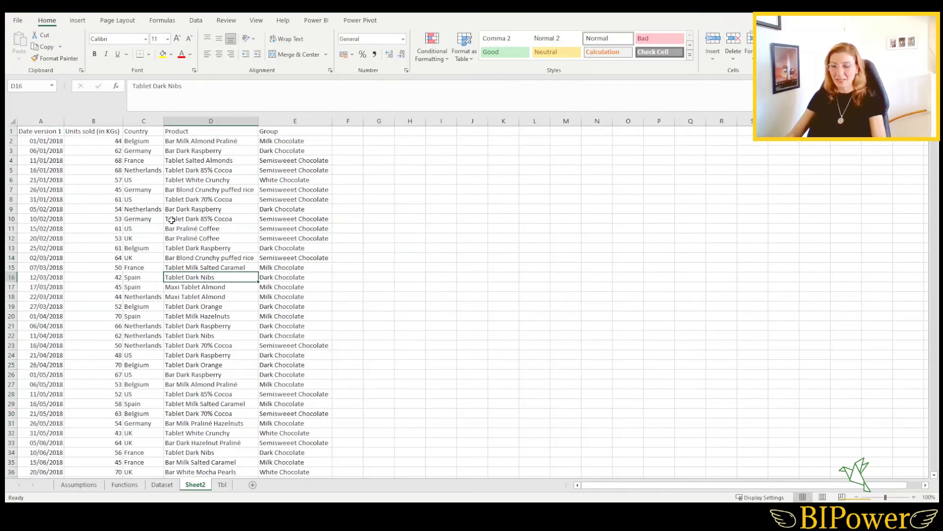
key(ctrl+t)
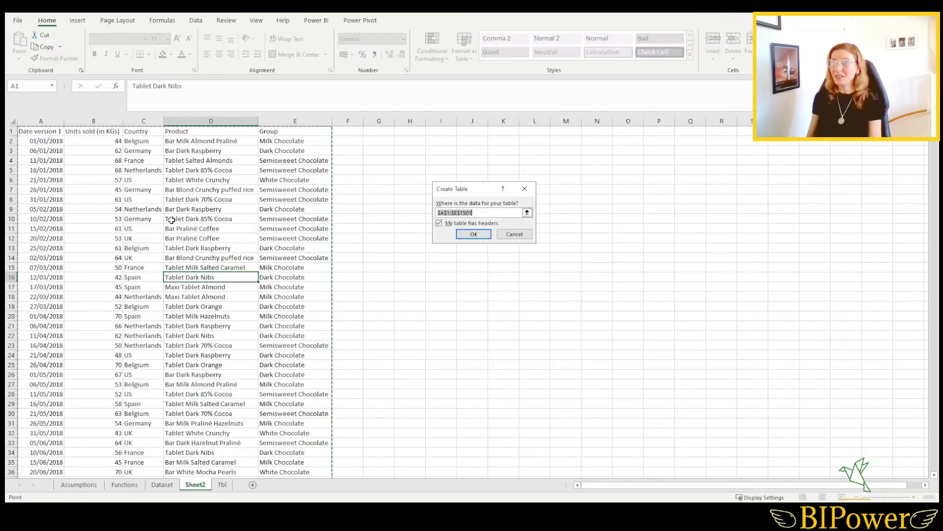
key(Return)
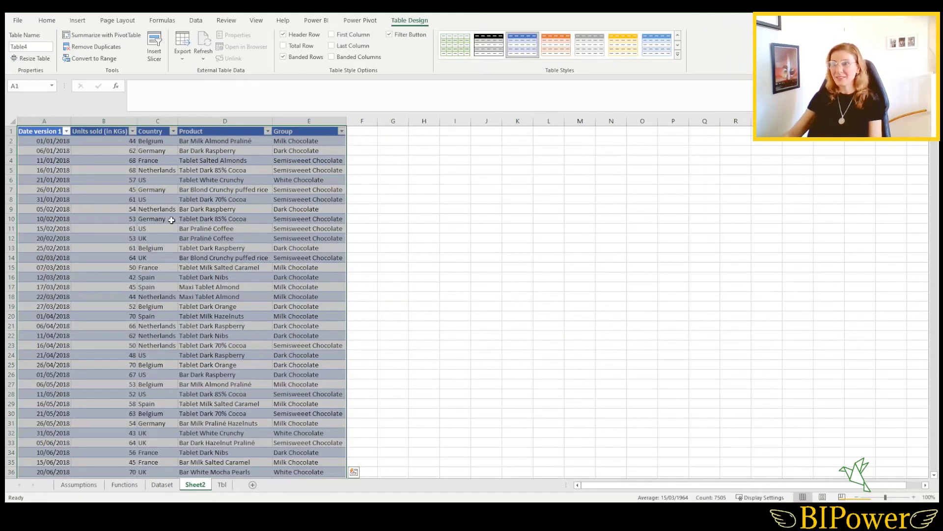
click(163, 226)
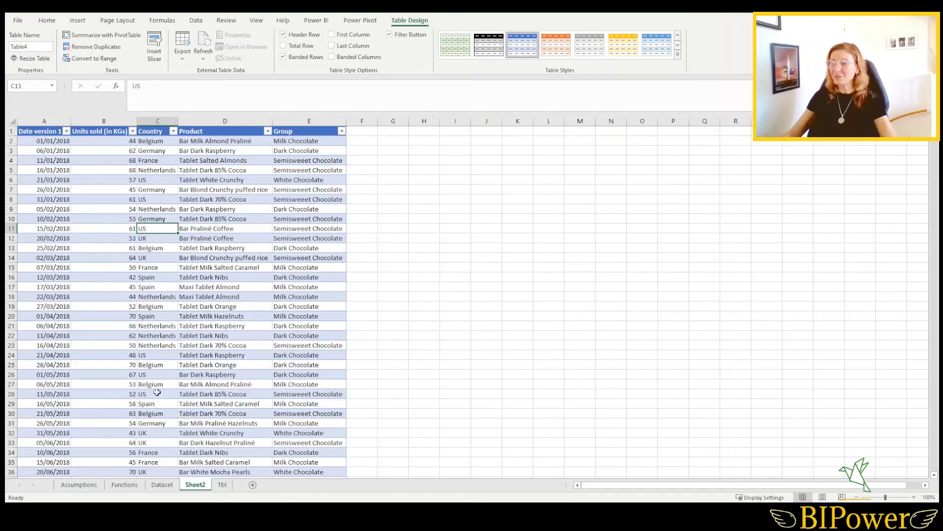
Step: Return to the Dataset sheet and recalculate it five times from the Units sold (in KGs) column to regenerate the random data
click(79, 484)
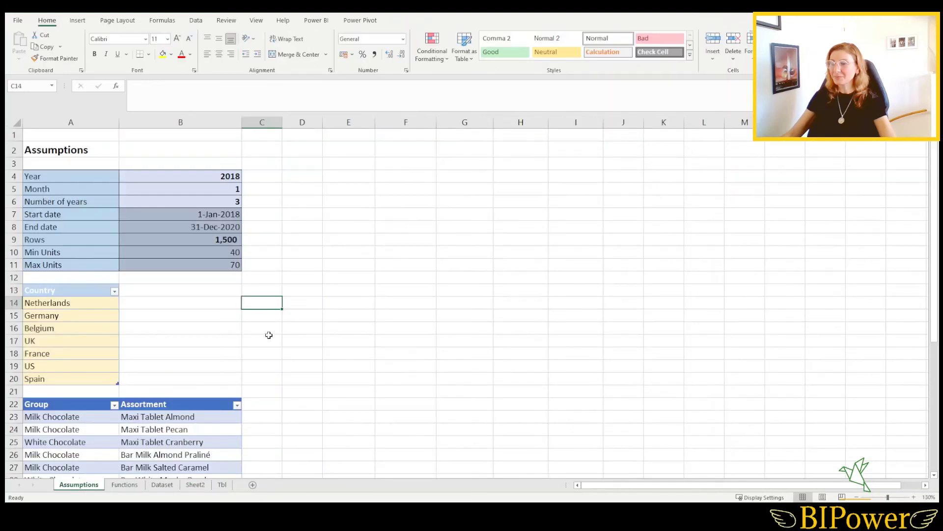
click(165, 485)
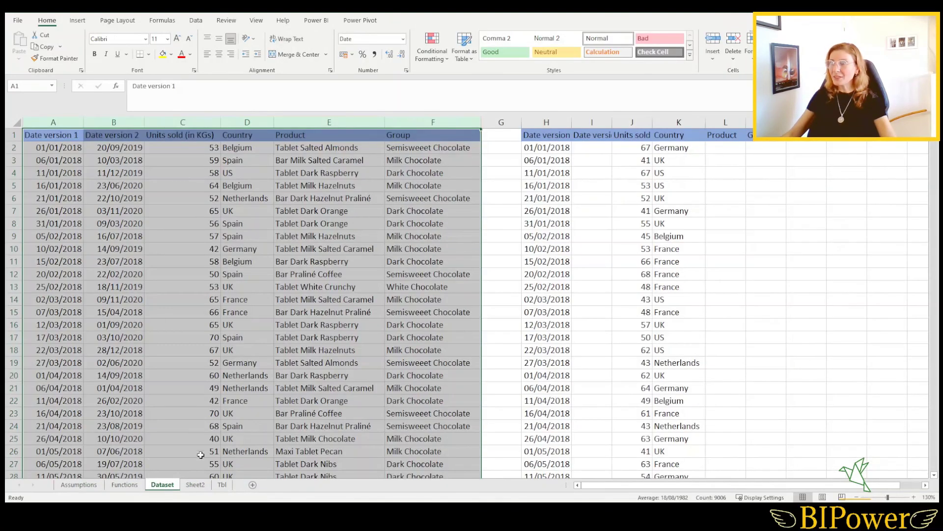
click(304, 275)
click(198, 200)
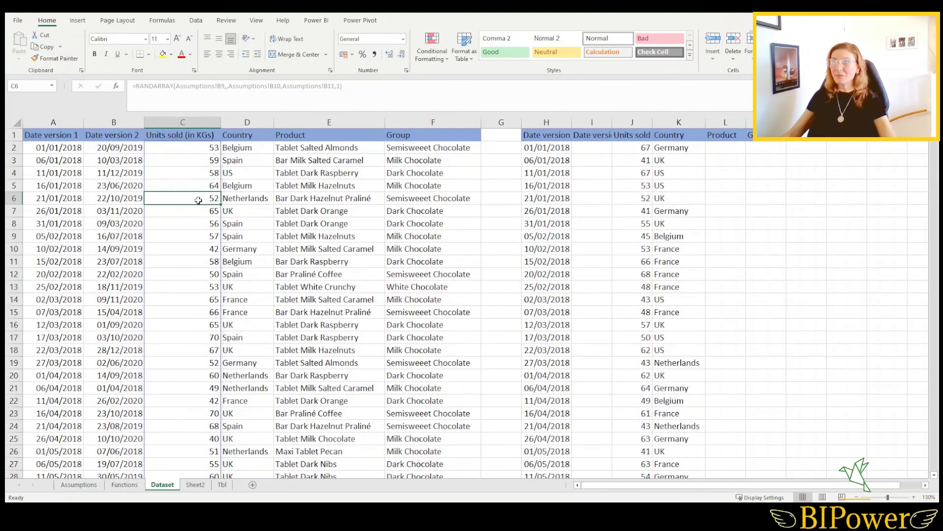
click(203, 152)
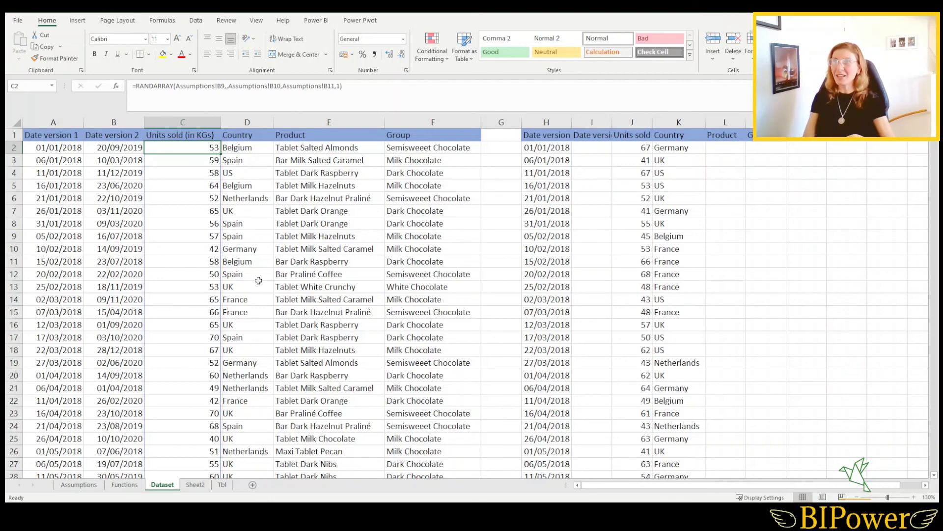
key(F9)
key(F9)
key(F9)
key(F9)
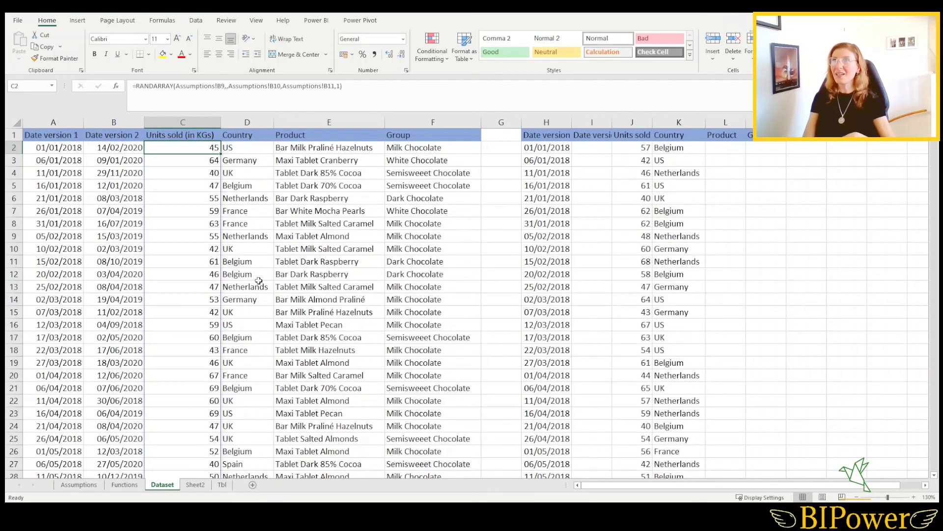
key(F9)
Step: Check the Country, Product and Units sold formulas on the Dataset sheet and recalculate the random values seven more times
click(251, 250)
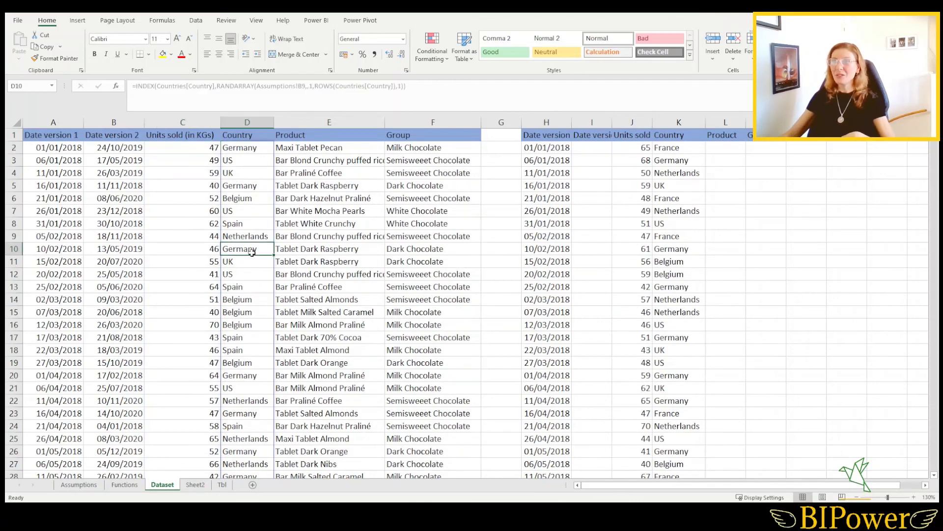
click(313, 201)
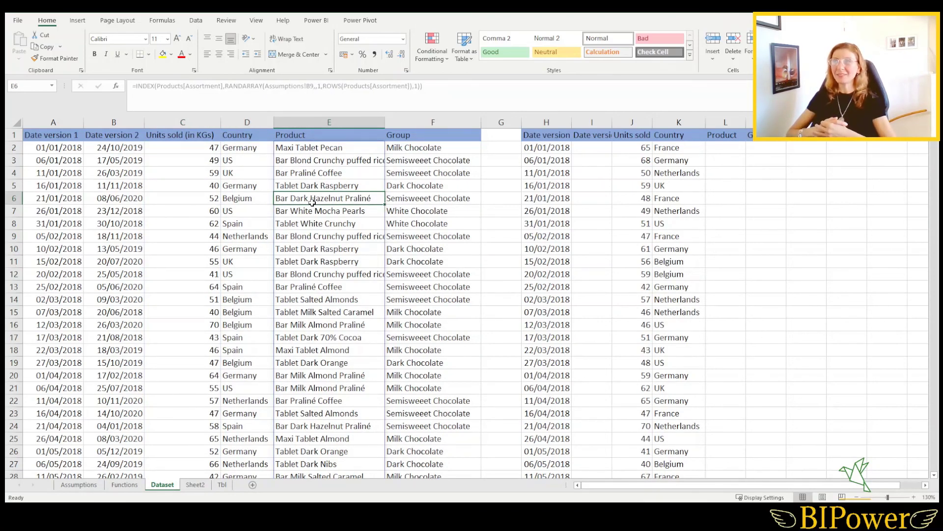
click(193, 170)
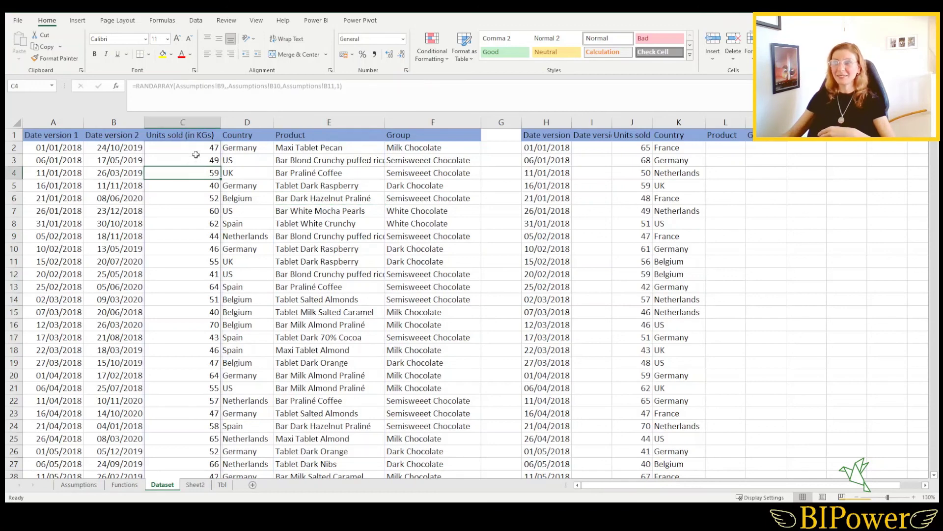
click(197, 153)
click(200, 198)
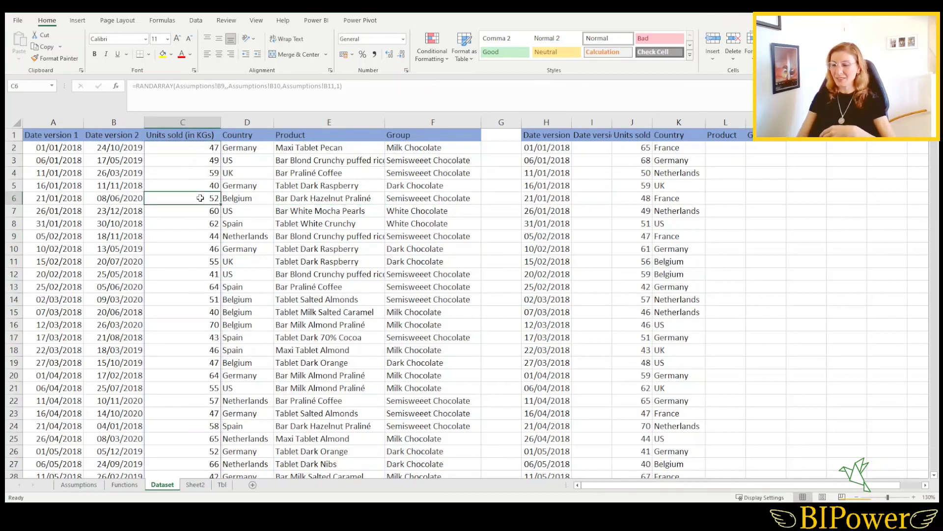
key(F9)
key(F9)
key(F9)
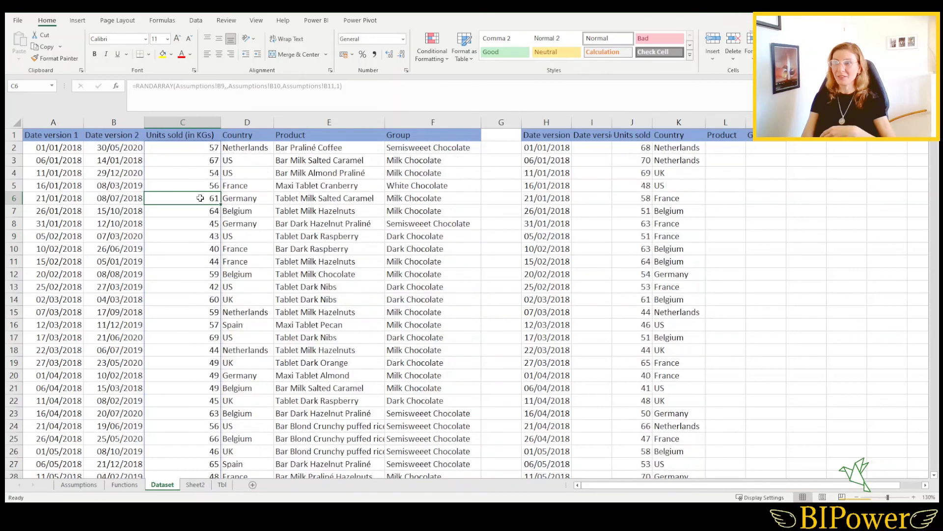
key(F9)
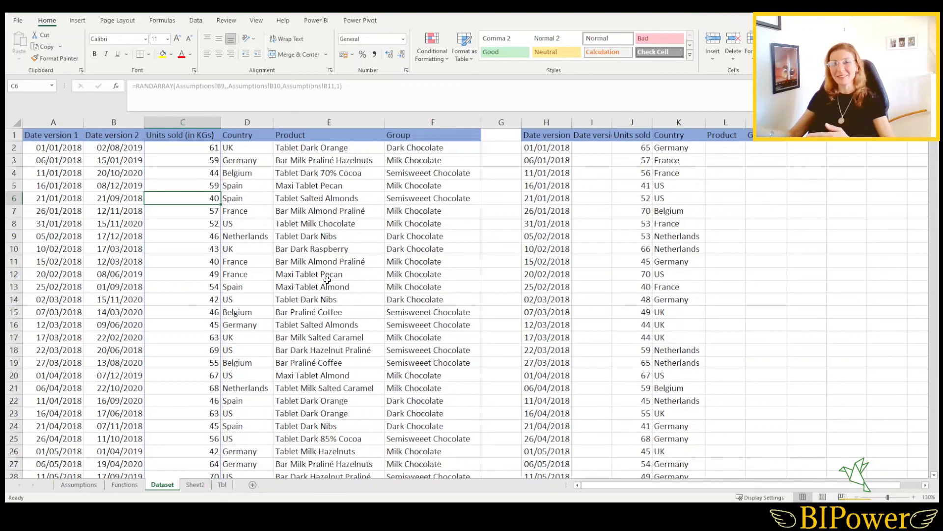
key(F9)
key(F9)
key(F9)
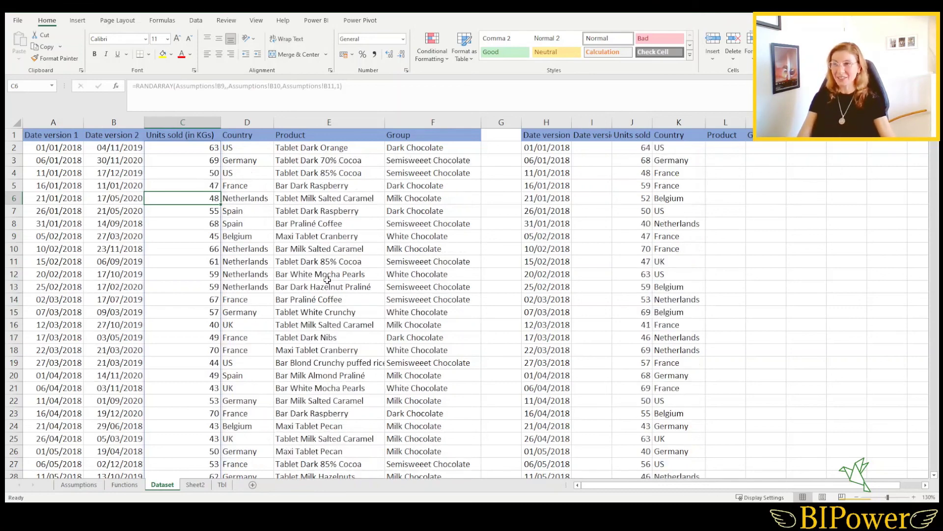